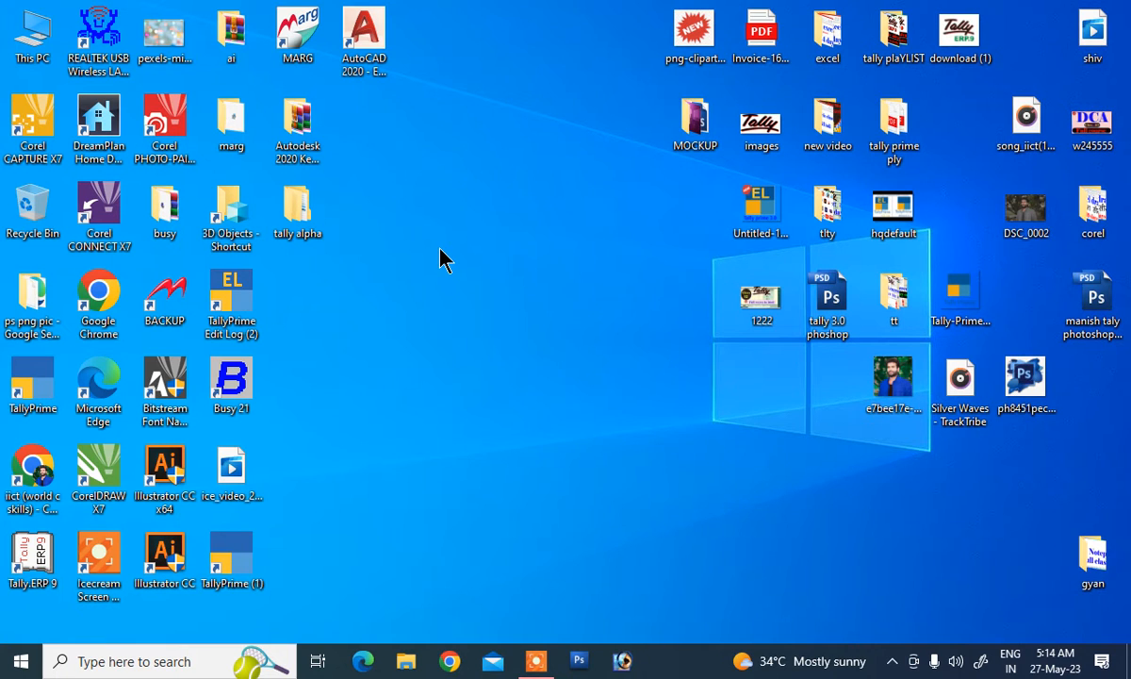
Step: Launch TallyPrime Edit Log from its desktop shortcut
double_click(243, 300)
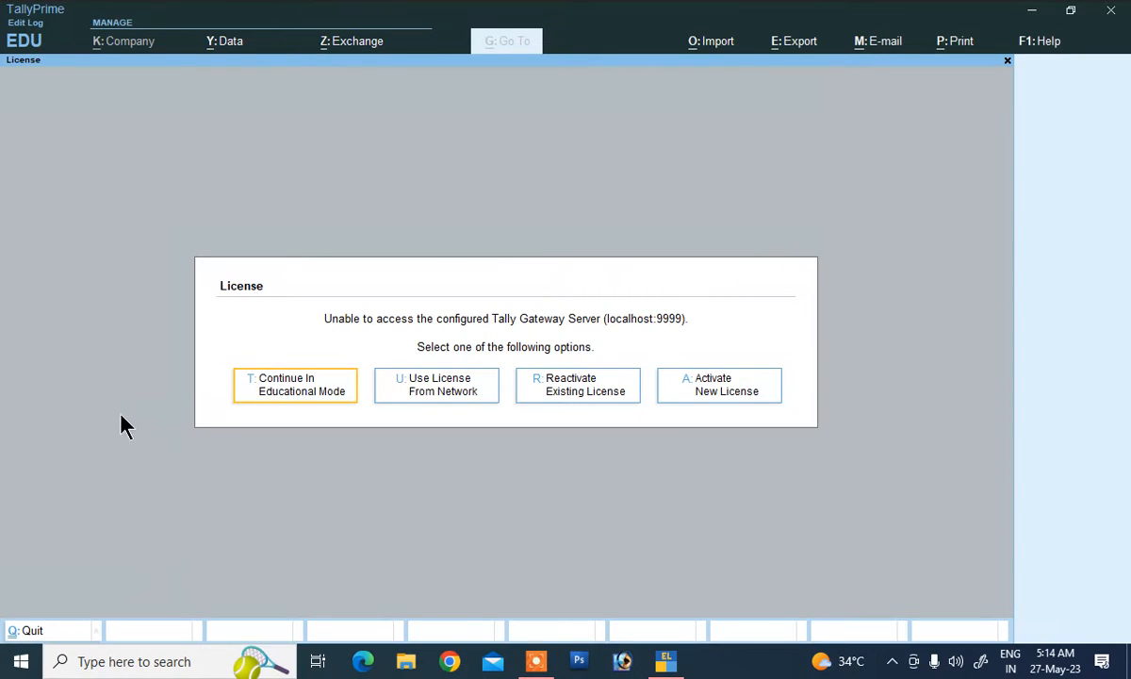
Step: Continue in educational mode, skip migrating the Abc company, and open a blank Company Creation form
click(330, 393)
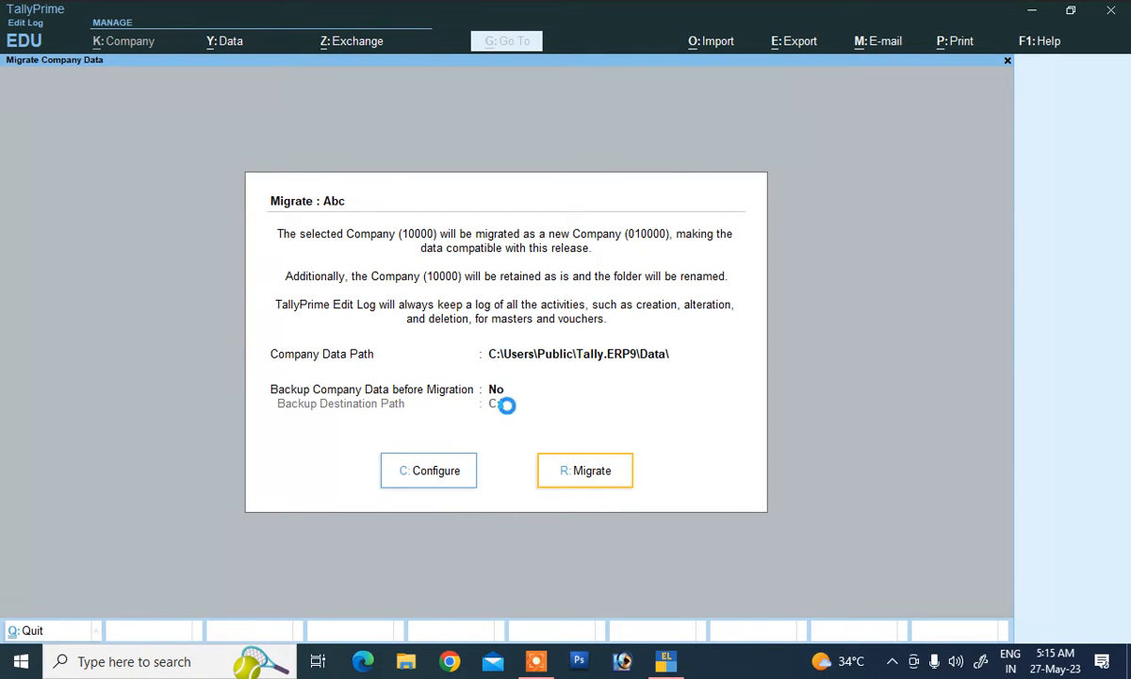
key(Escape)
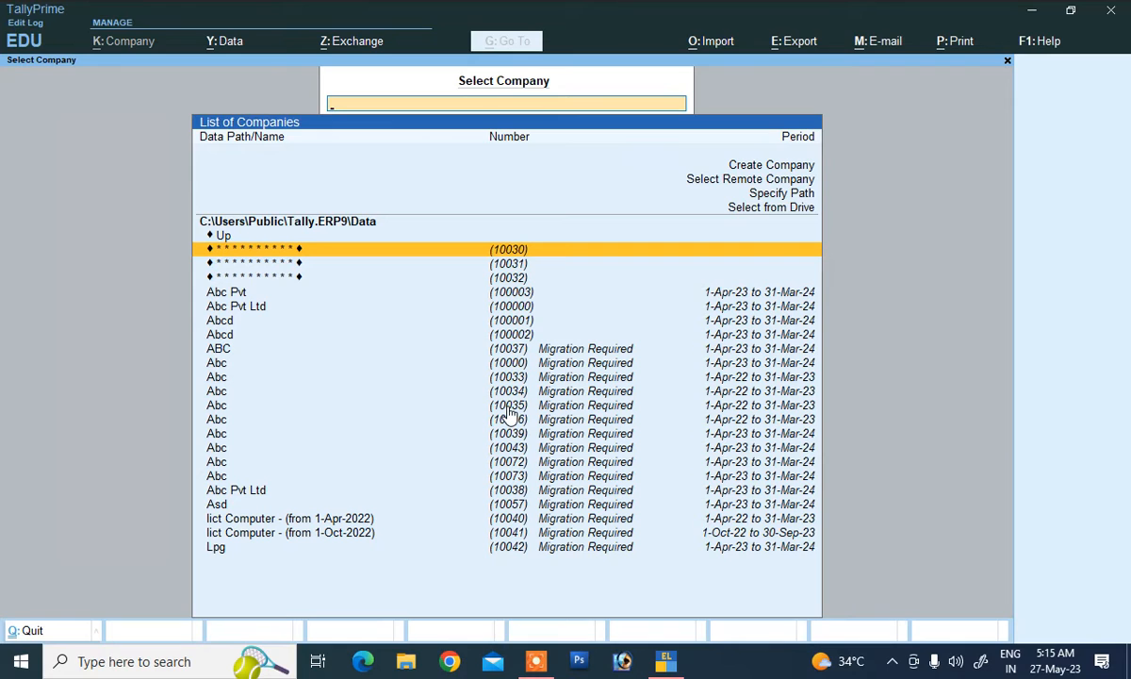
click(723, 162)
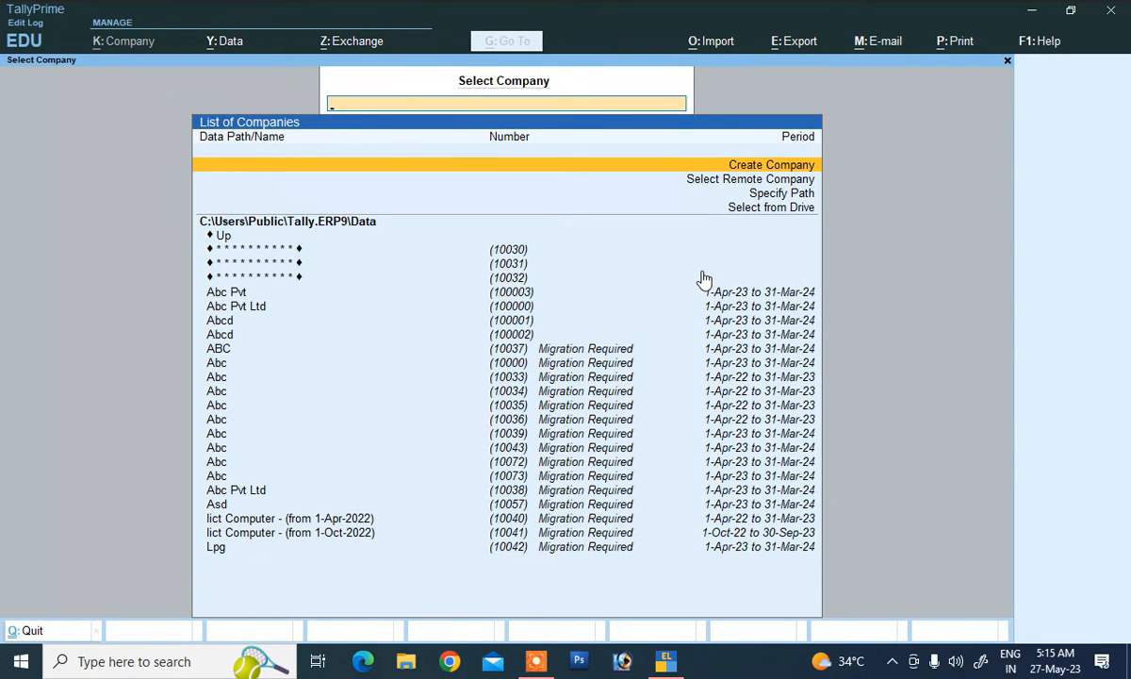
key(Return)
Step: Create company Abc with country India and state Bihar, and save it
text(Abc)
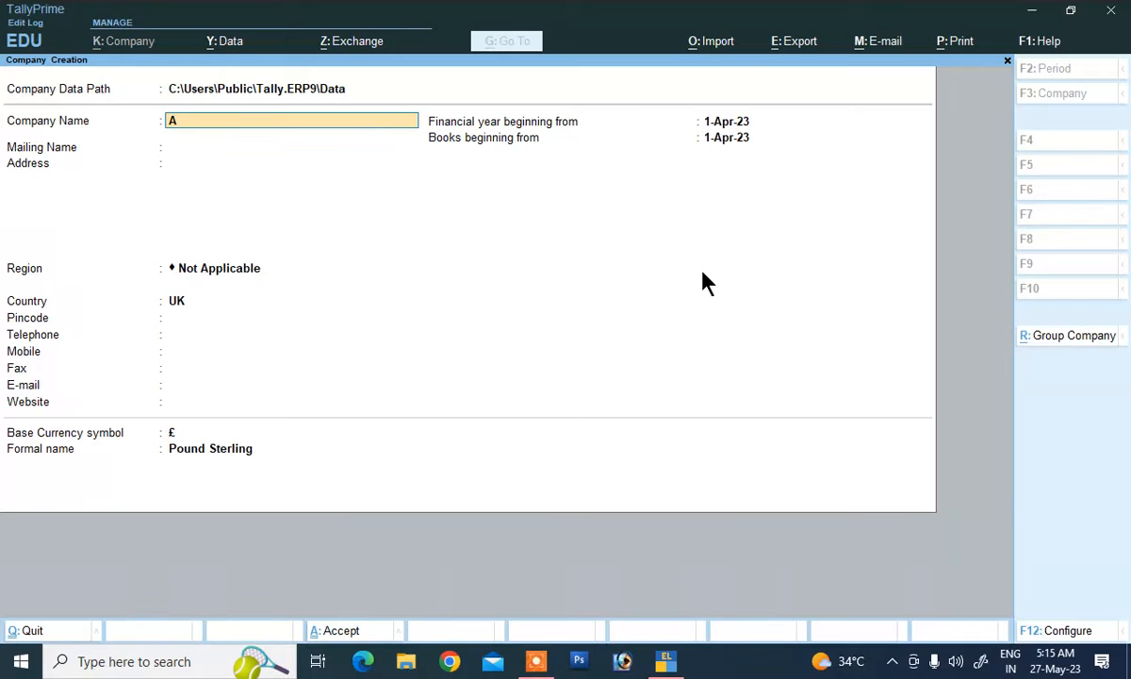
key(Return)
key(Return)
key(Return)
key(BackSpace)
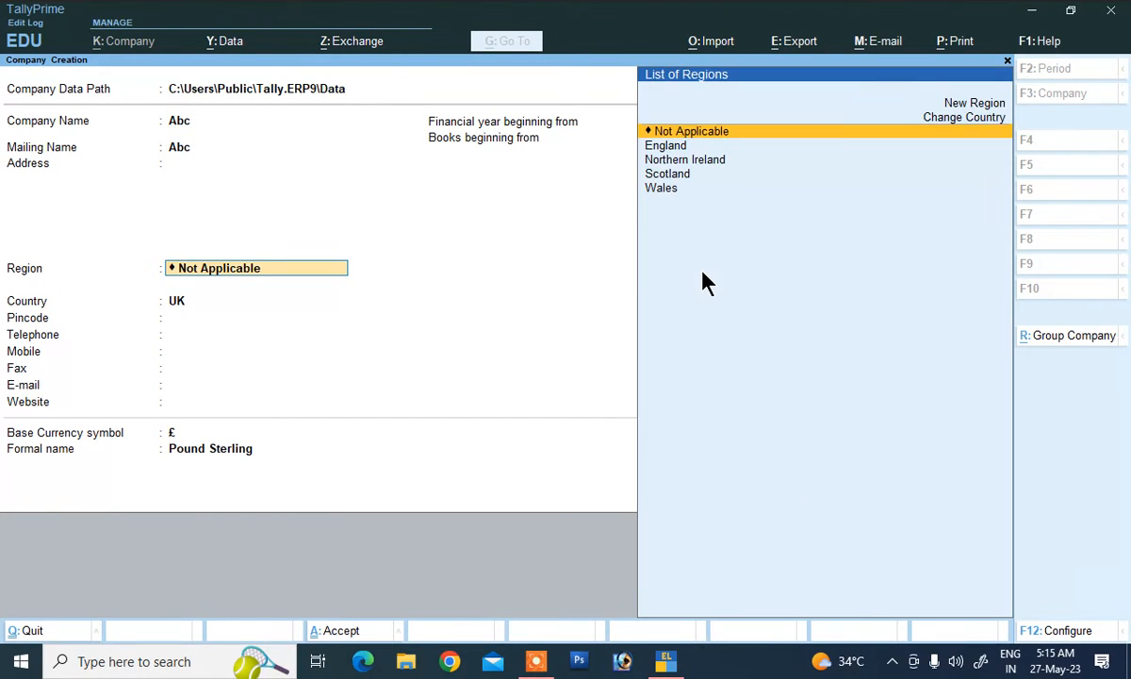
text(I)
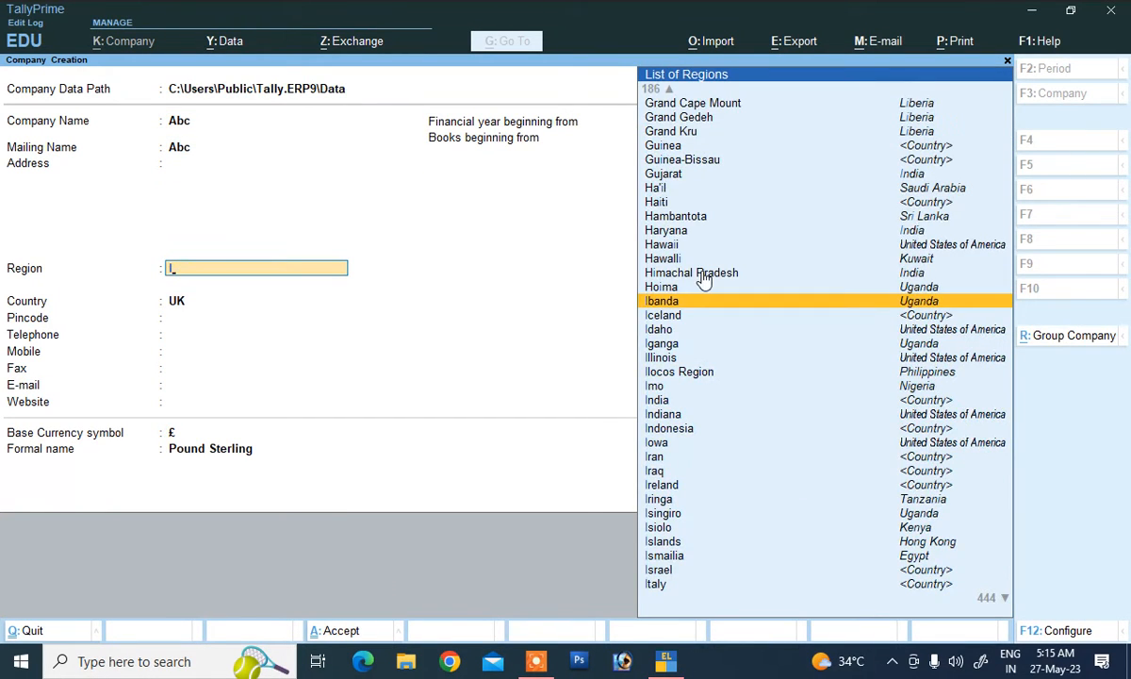
text(n)
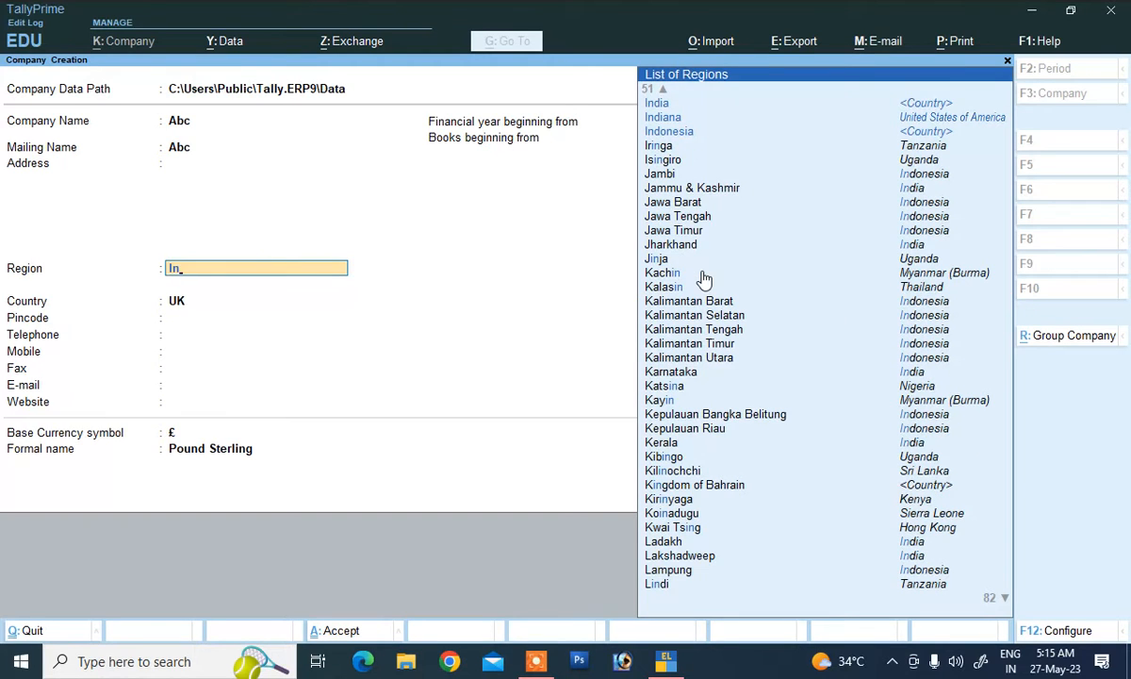
key(Return)
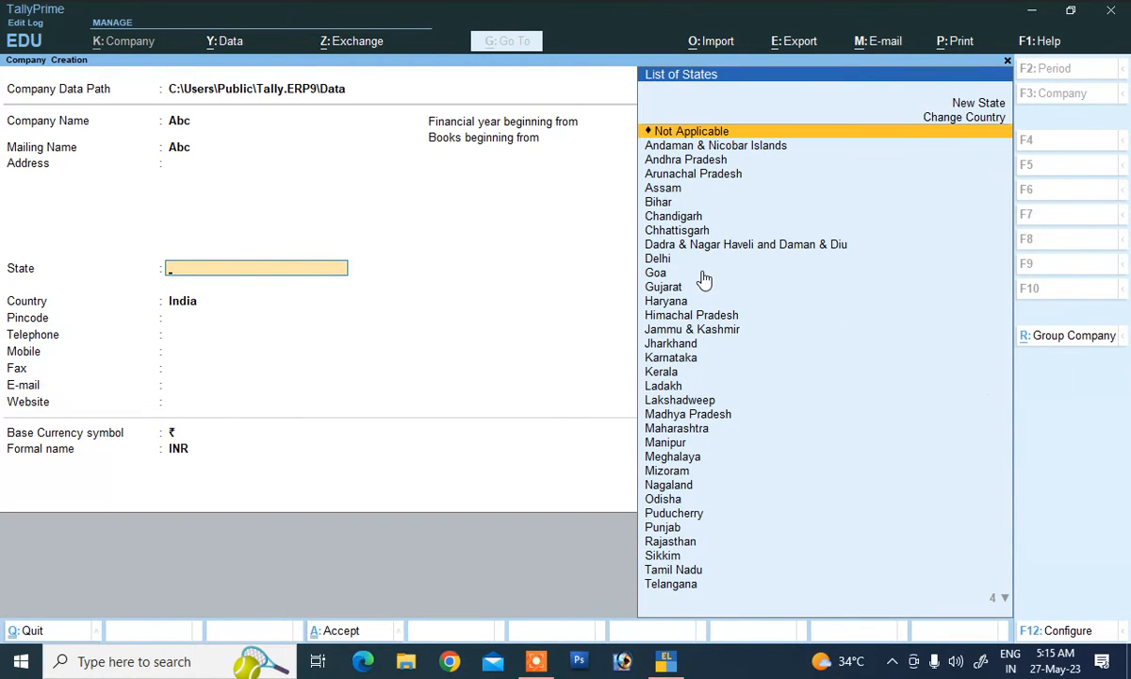
text(b)
key(Return)
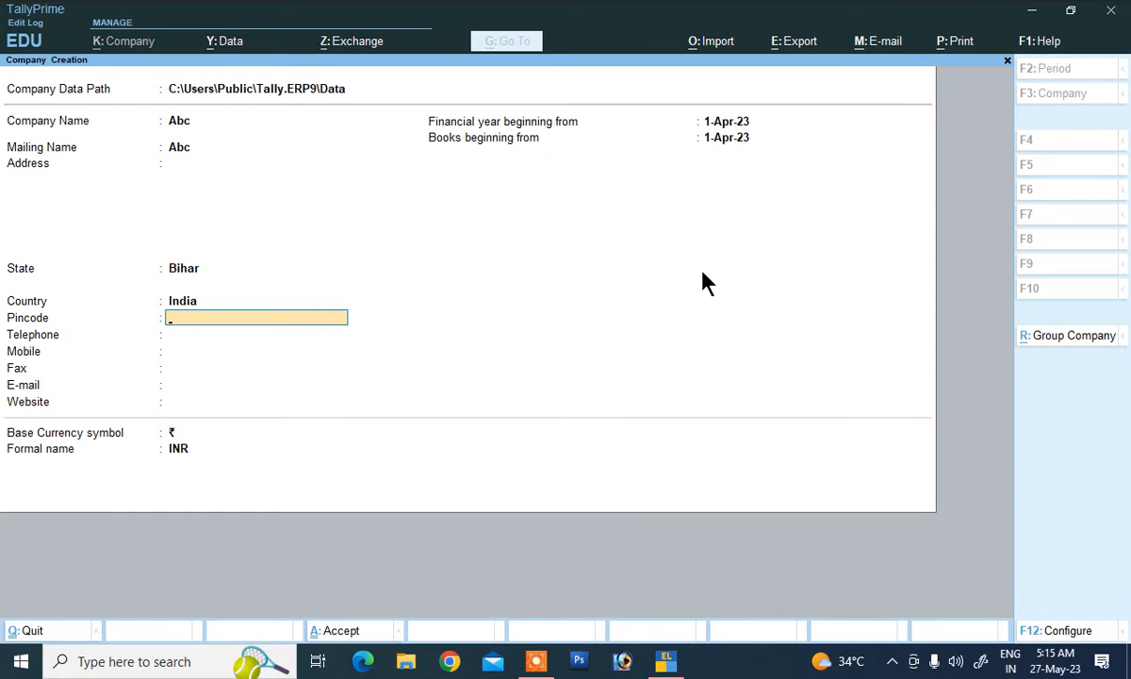
key(Return)
key(Return)
key(Return)
key(Return)
key(Return)
key(Return)
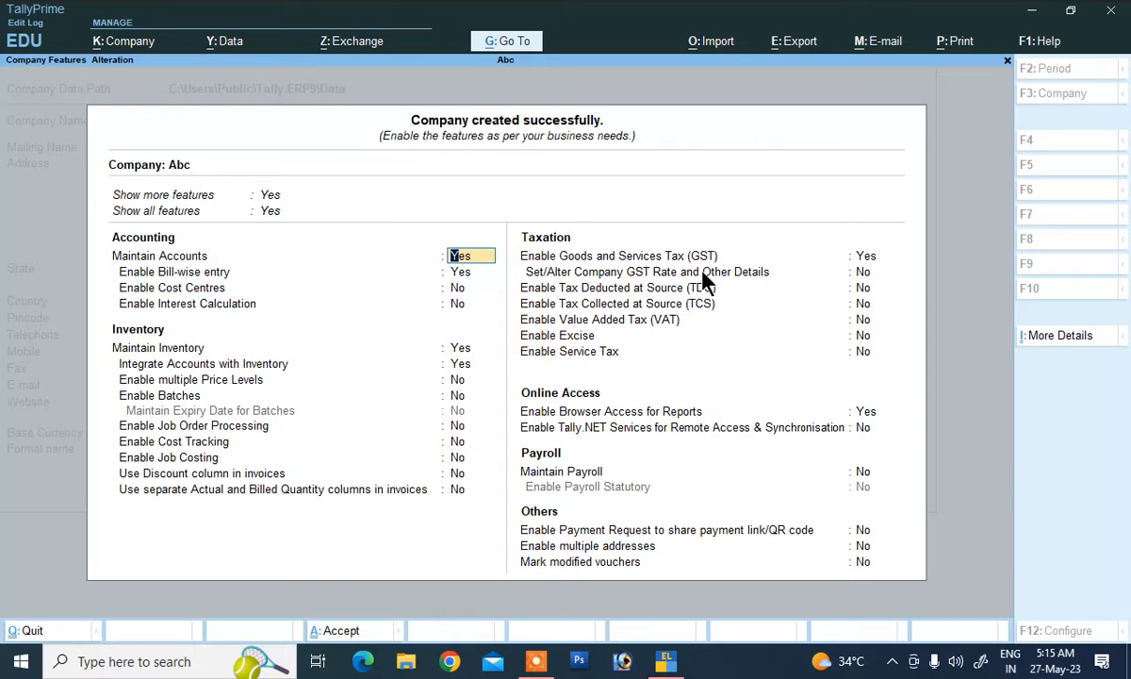
Step: Enable GST for Abc: Bihar, Regular registration, the company's GSTIN, monthly filing; save the features
key(Down)
key(Down)
key(Down)
key(Down)
key(Down)
key(Down)
key(Down)
key(Down)
key(Down)
key(Down)
key(Down)
key(Down)
key(Down)
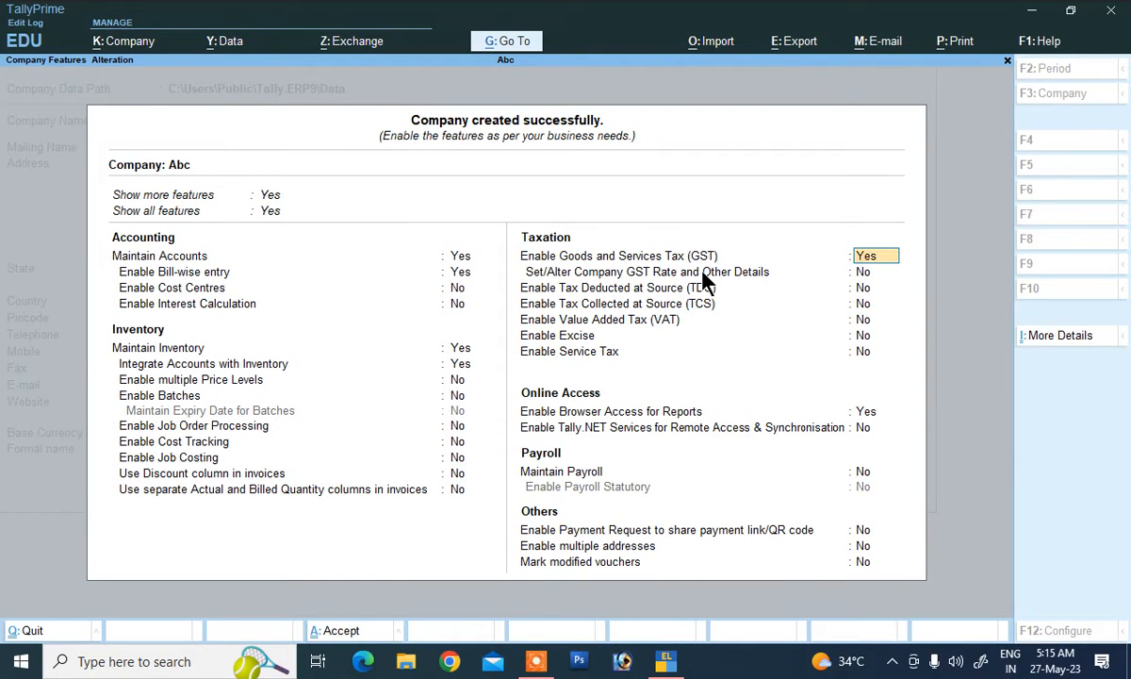
key(Return)
key(Return)
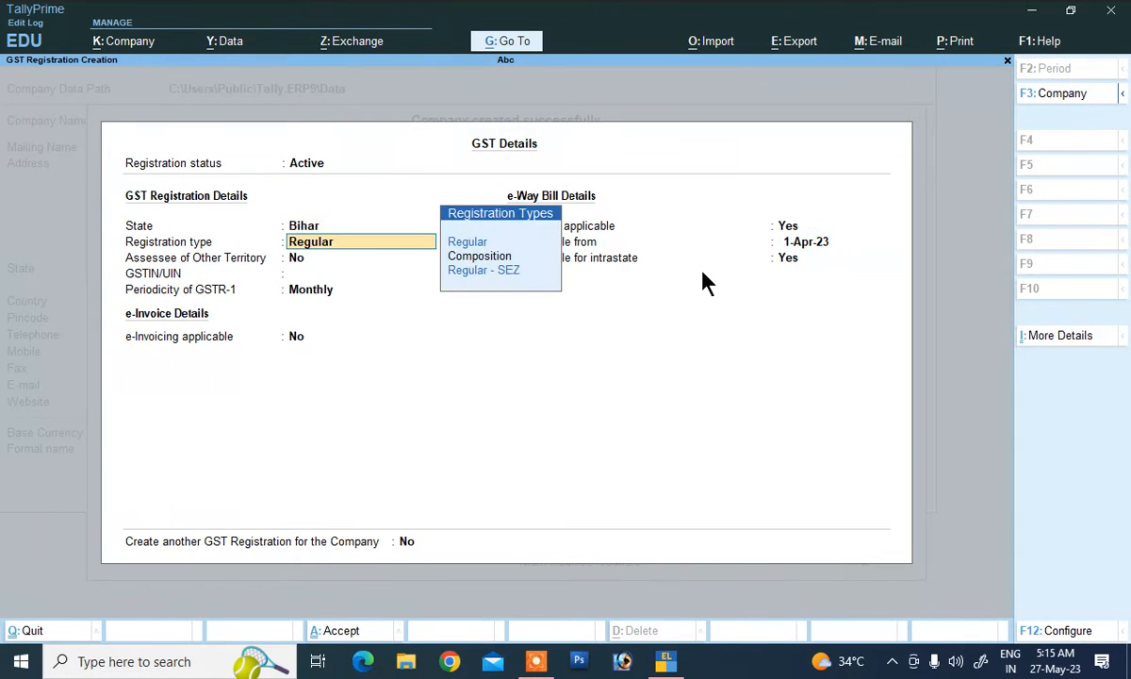
key(Return)
key(Return)
text(HGFHG54FD5)
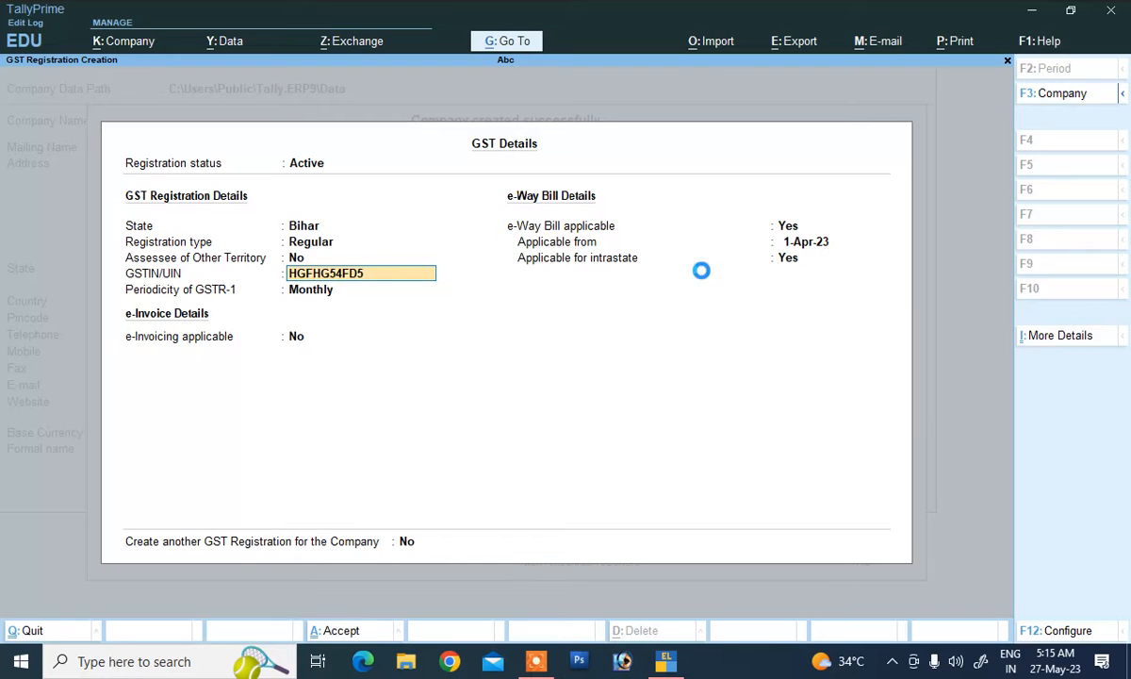
key(Return)
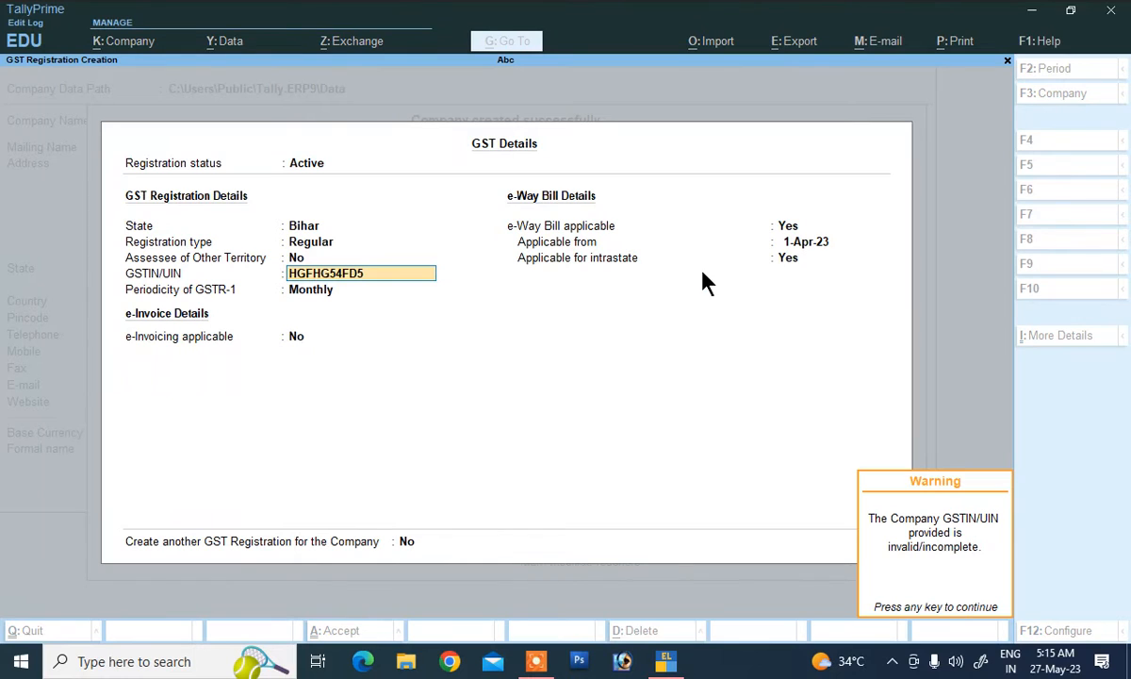
key(Return)
key(Return)
key(Return)
key(Return)
key(Return)
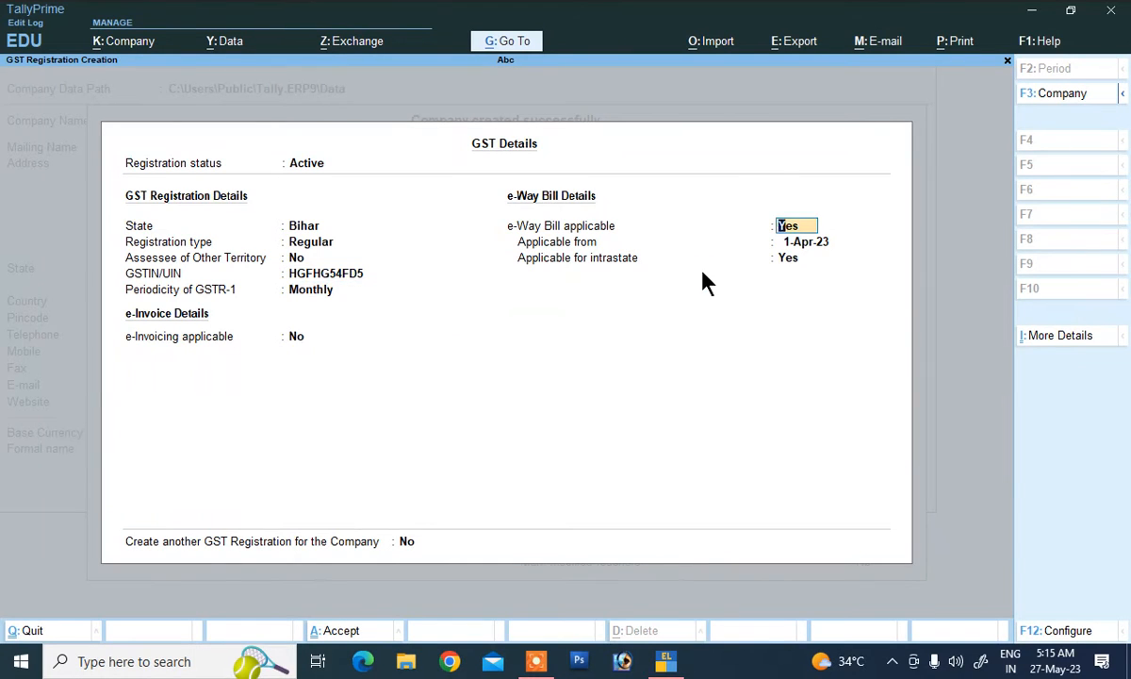
key(Return)
key(Return)
key(Return)
key(Return)
key(Return)
key(Return)
key(Return)
key(Return)
key(Return)
key(Return)
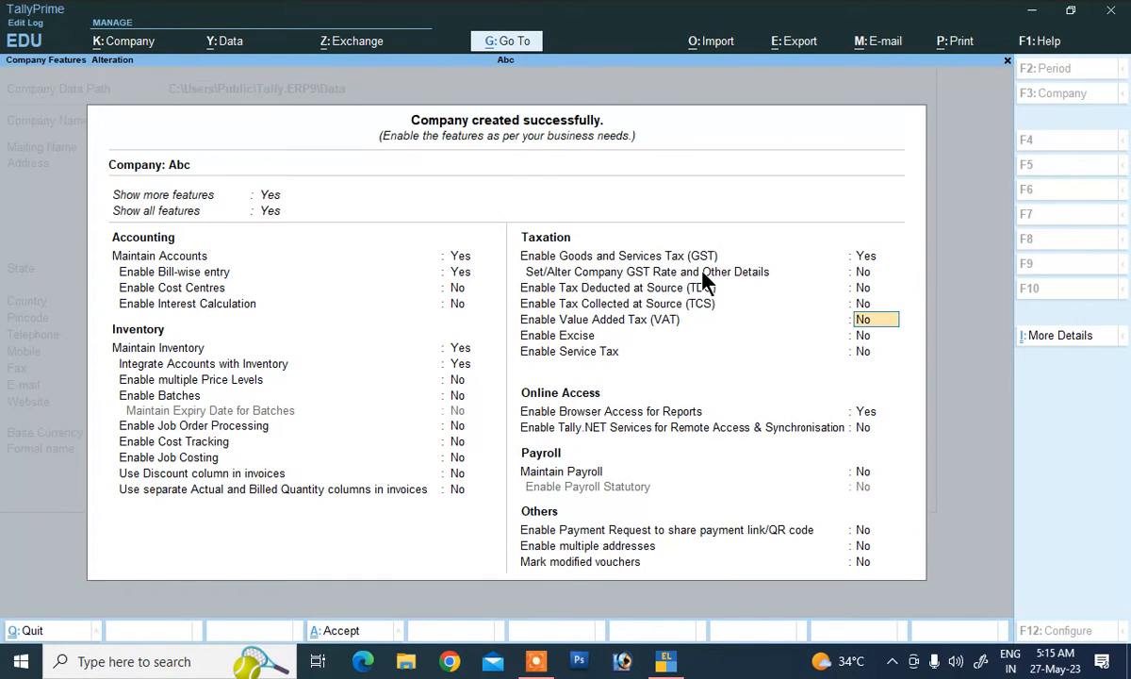
key(Return)
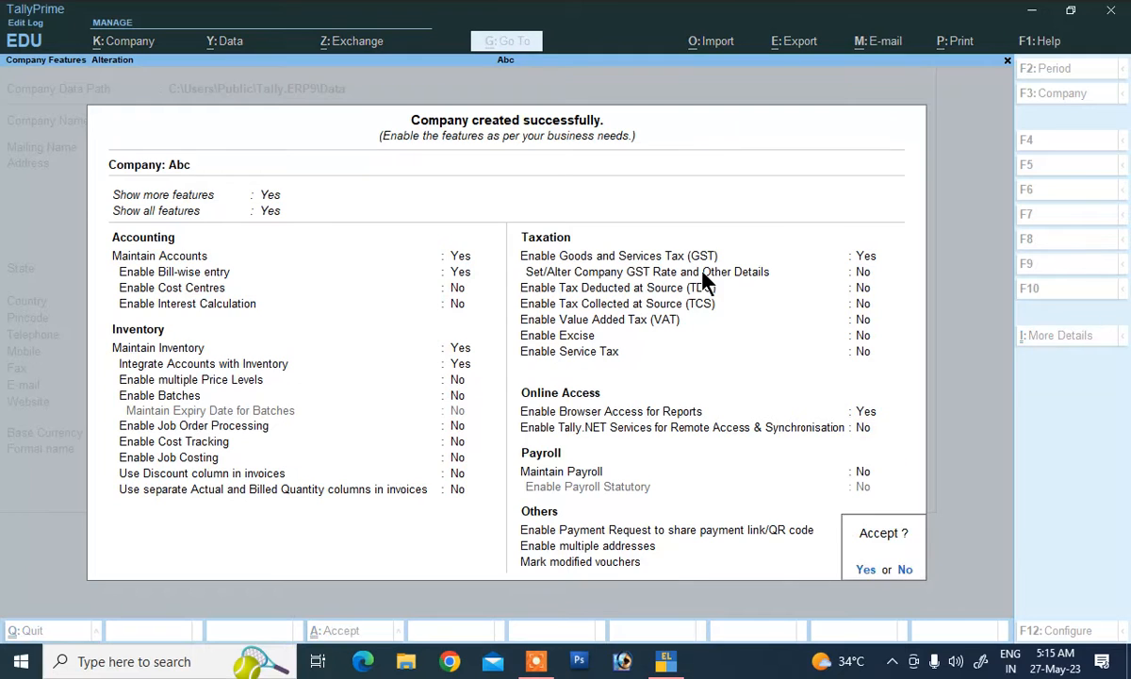
key(Return)
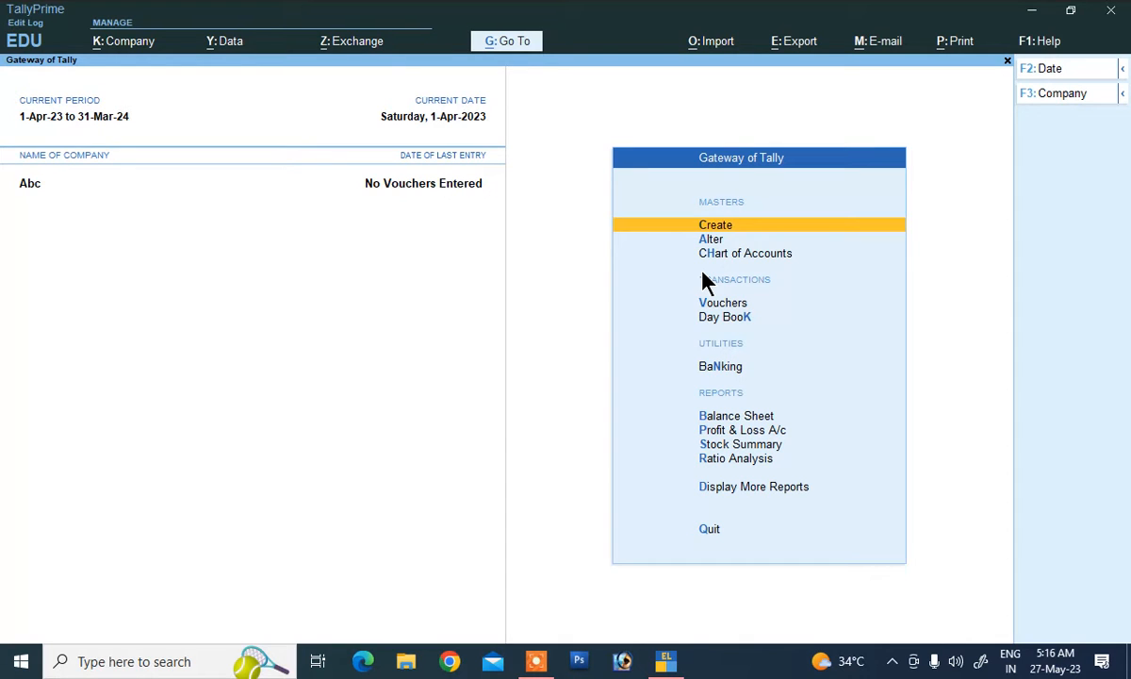
Step: Create a ledger named Sales under Sales Accounts, keeping company HSN/SAC defaults
key(Down)
key(Up)
key(Return)
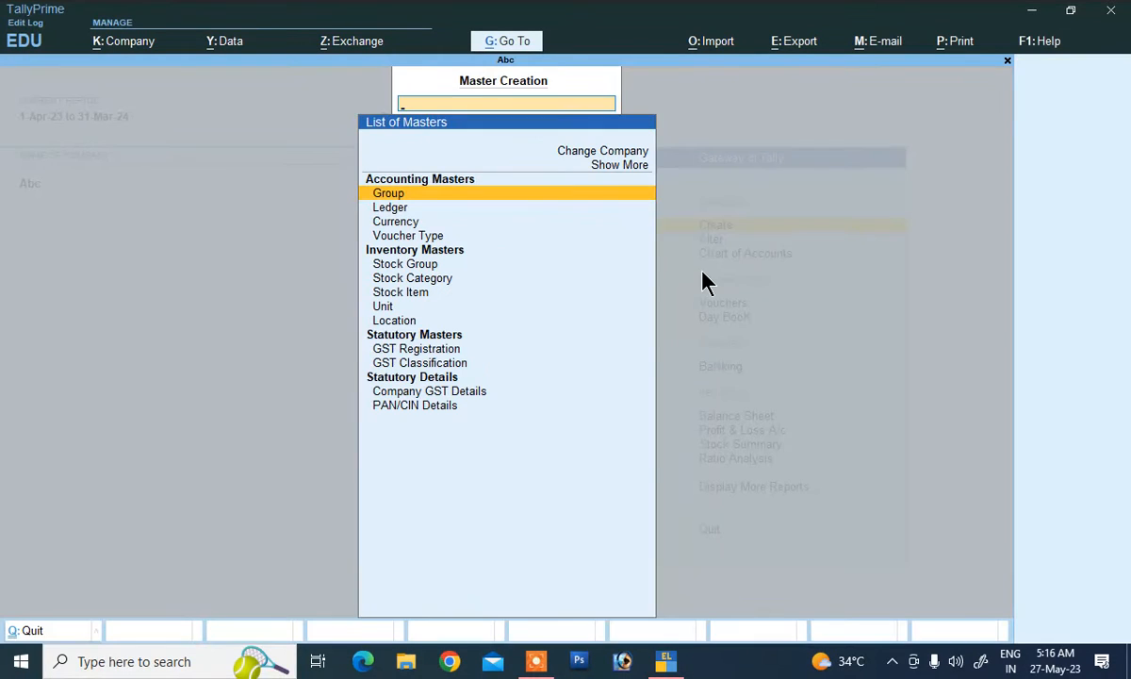
key(Down)
key(Return)
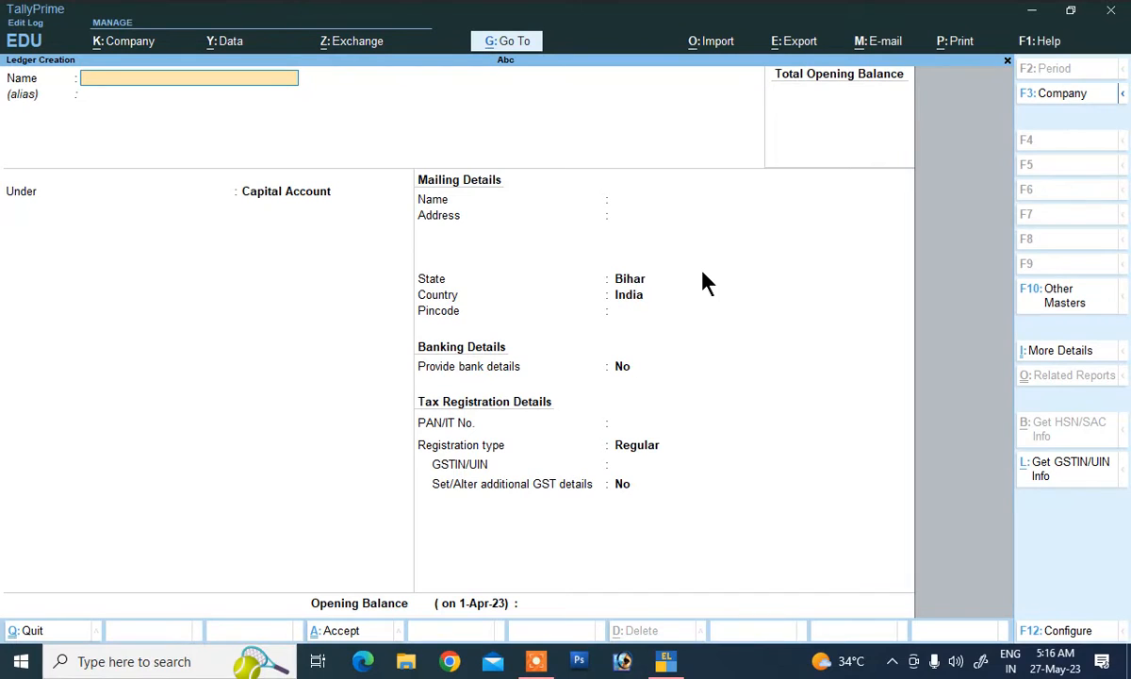
text(Sales)
key(Return)
key(Return)
text(S)
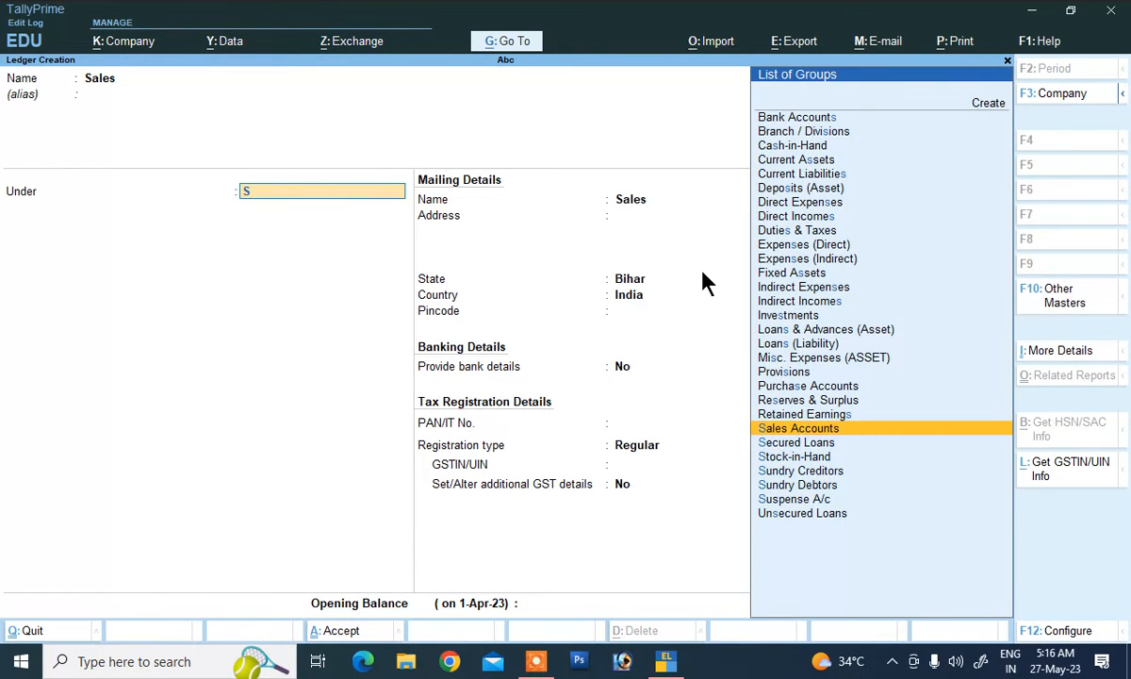
key(Return)
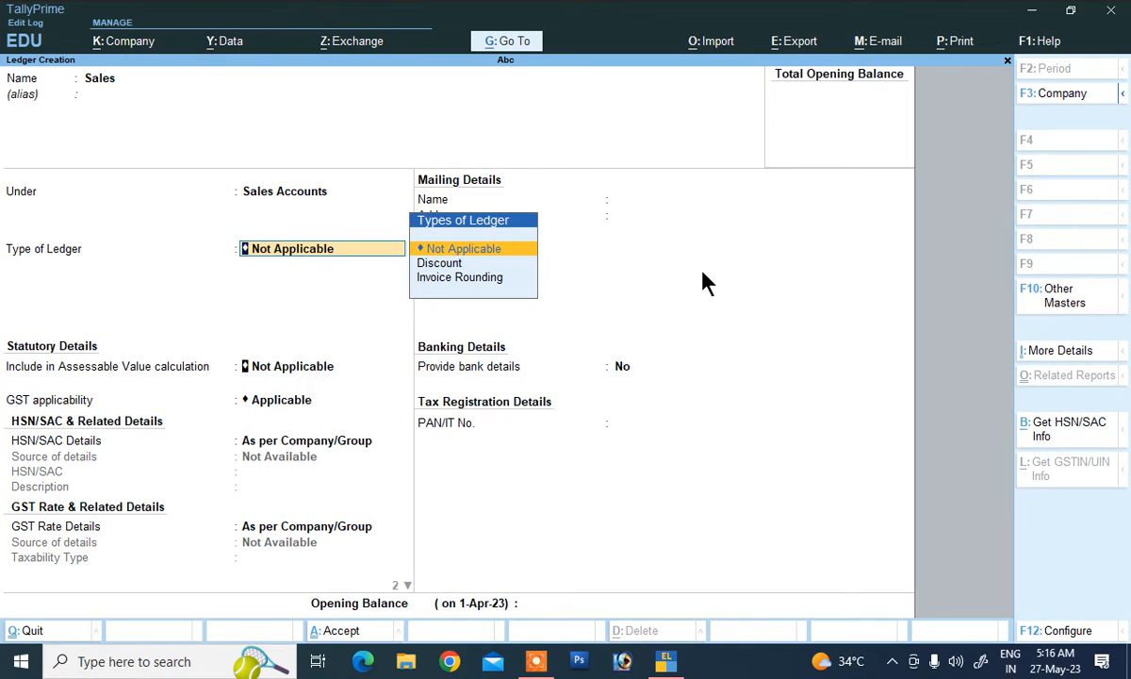
key(Return)
key(Return)
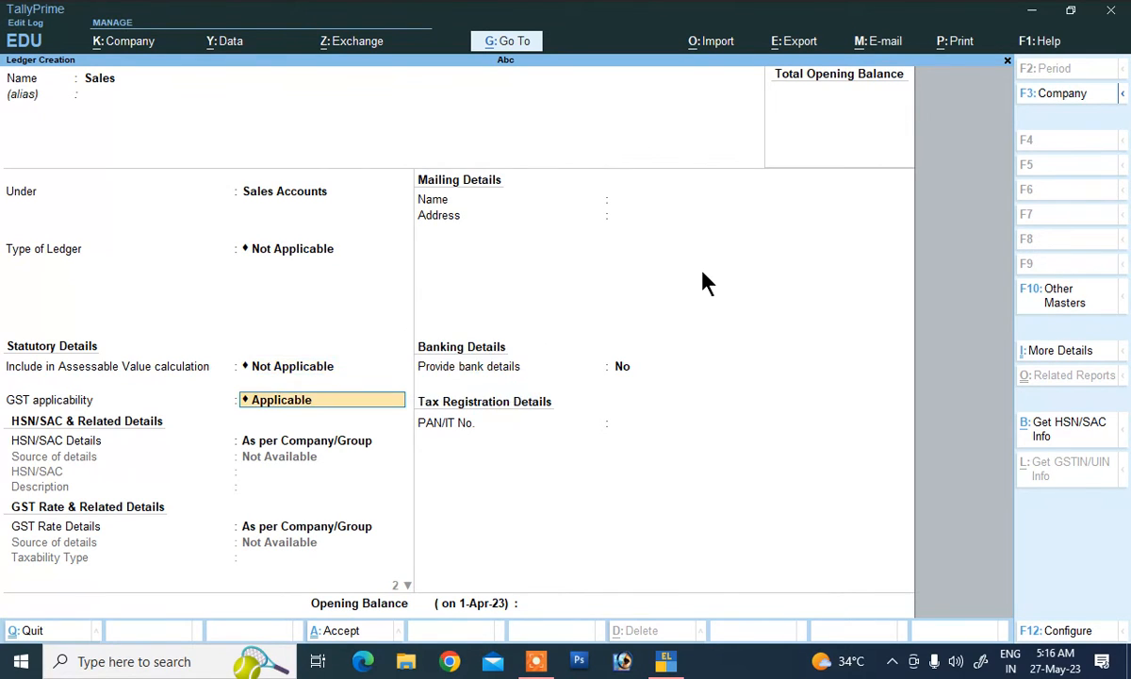
key(Return)
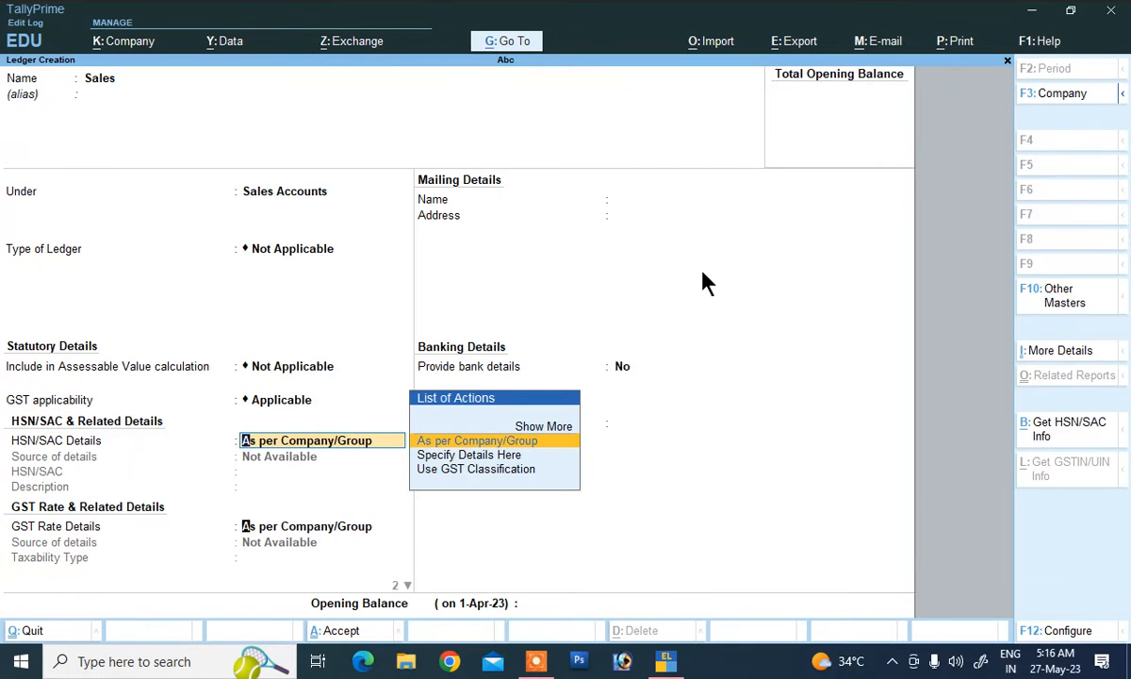
key(Return)
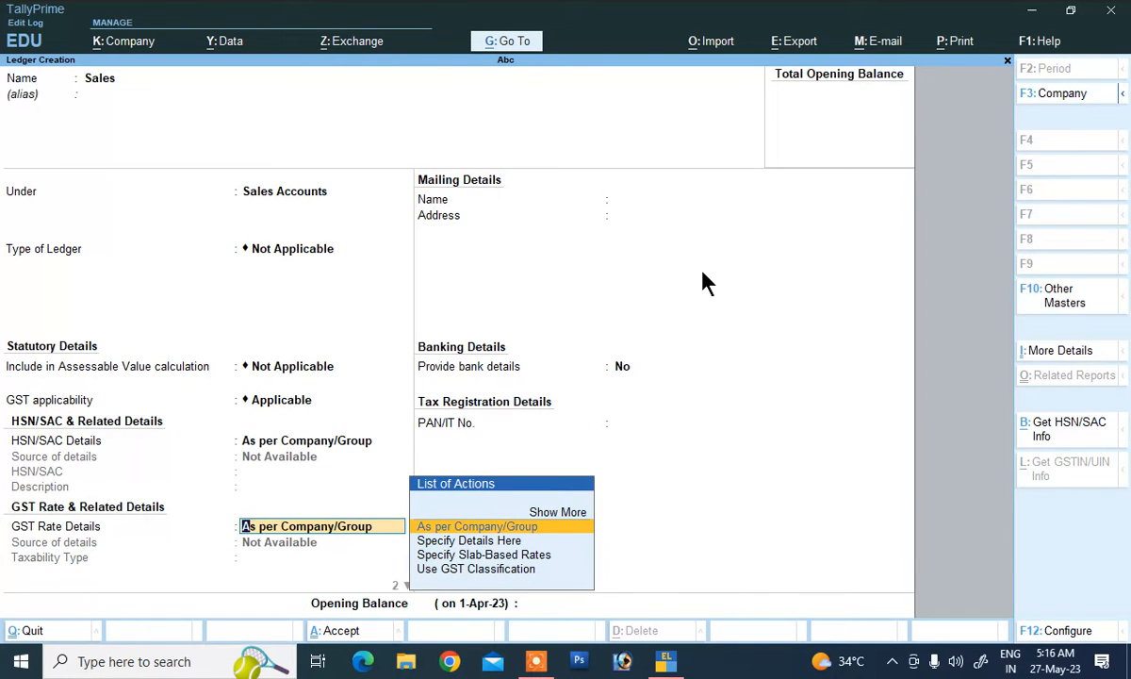
Step: Give the Sales ledger GST details Taxable, 12%, type of supply Goods, and save it
key(Down)
key(Return)
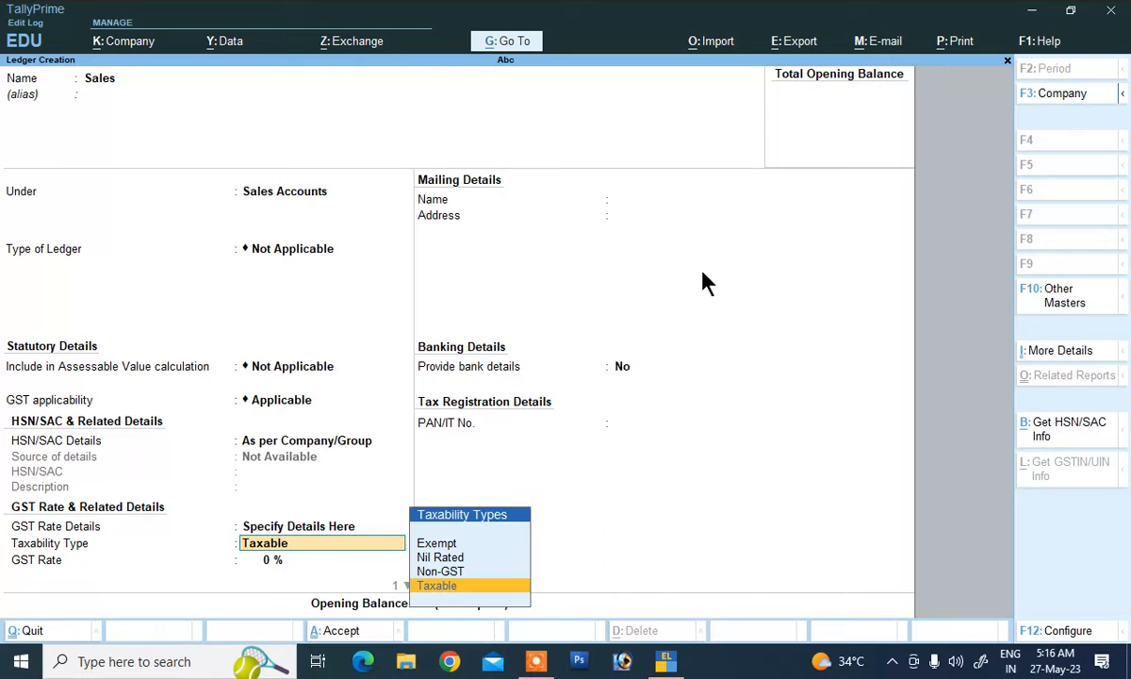
key(Return)
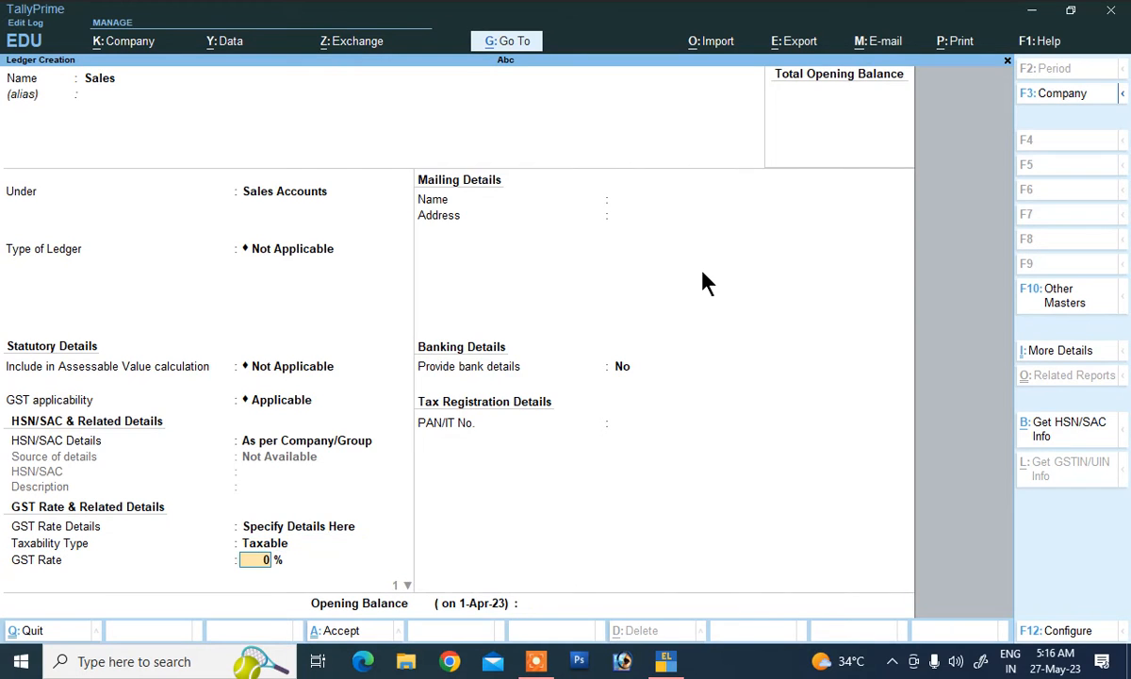
text(12)
key(Return)
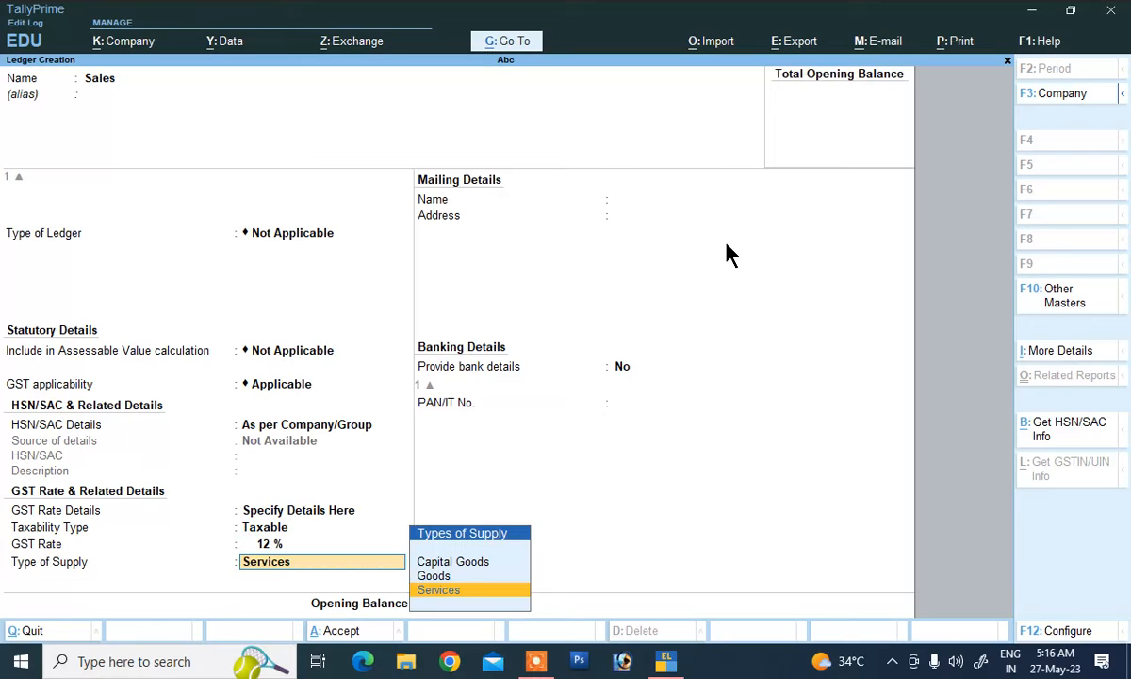
key(Up)
key(Return)
key(Return)
key(Return)
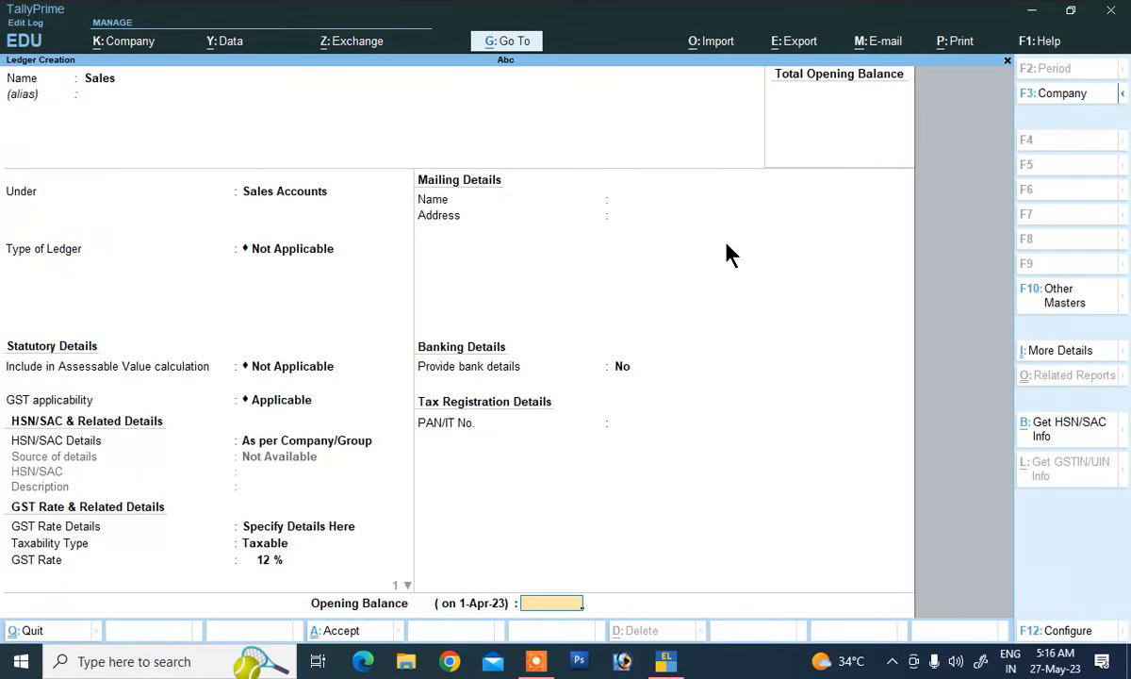
key(y)
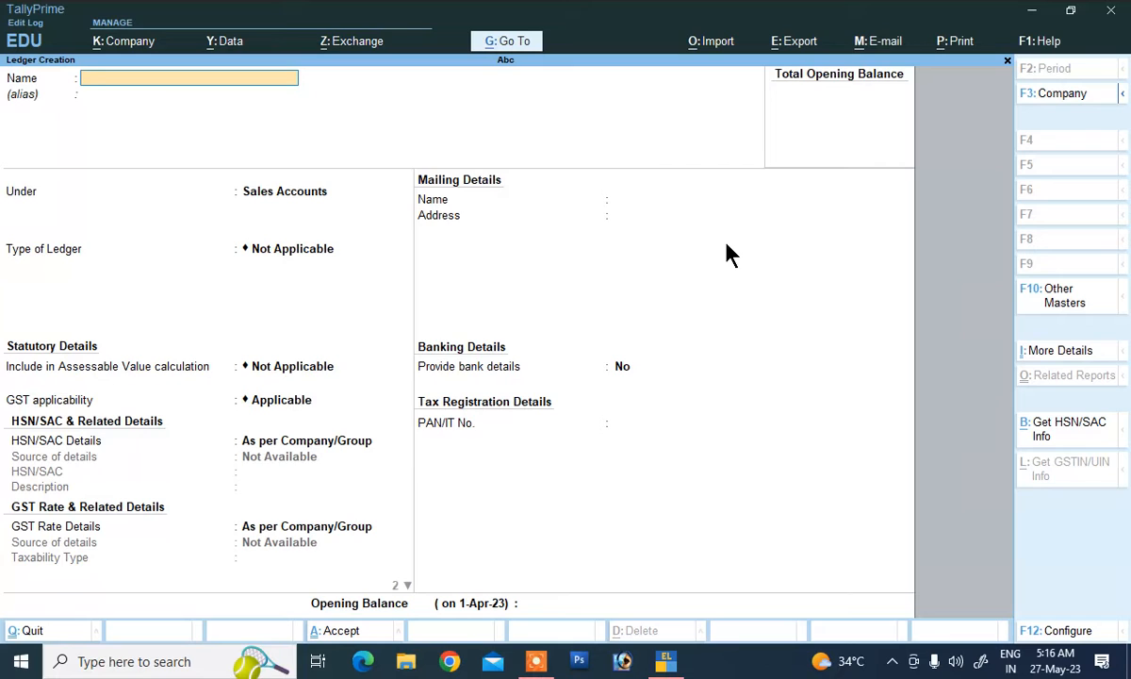
Step: Create a Sales Return ledger under Sales Accounts with HSN/SAC details from company defaults
text(Sales Return)
key(Return)
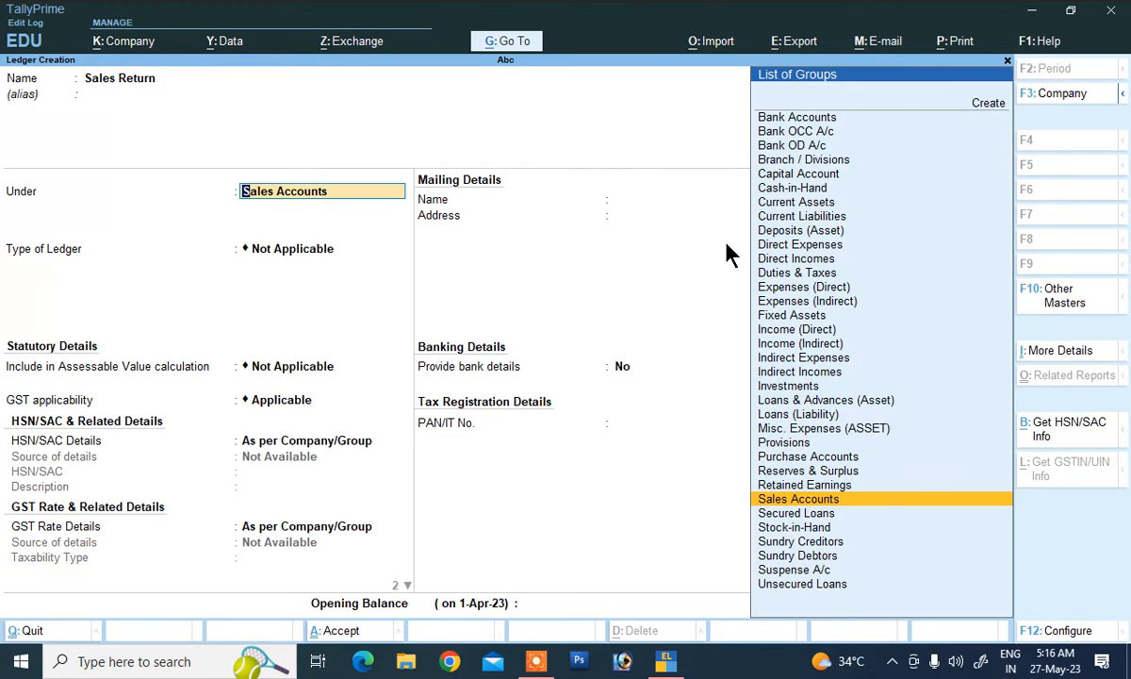
key(Return)
key(Return)
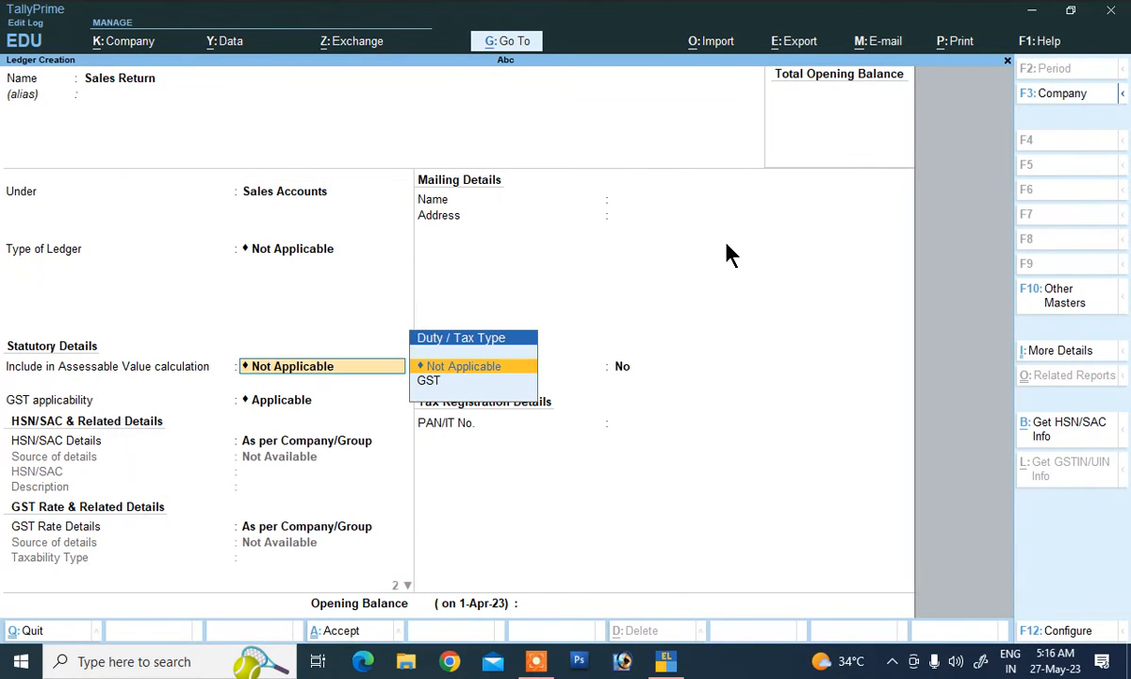
key(Return)
key(Return)
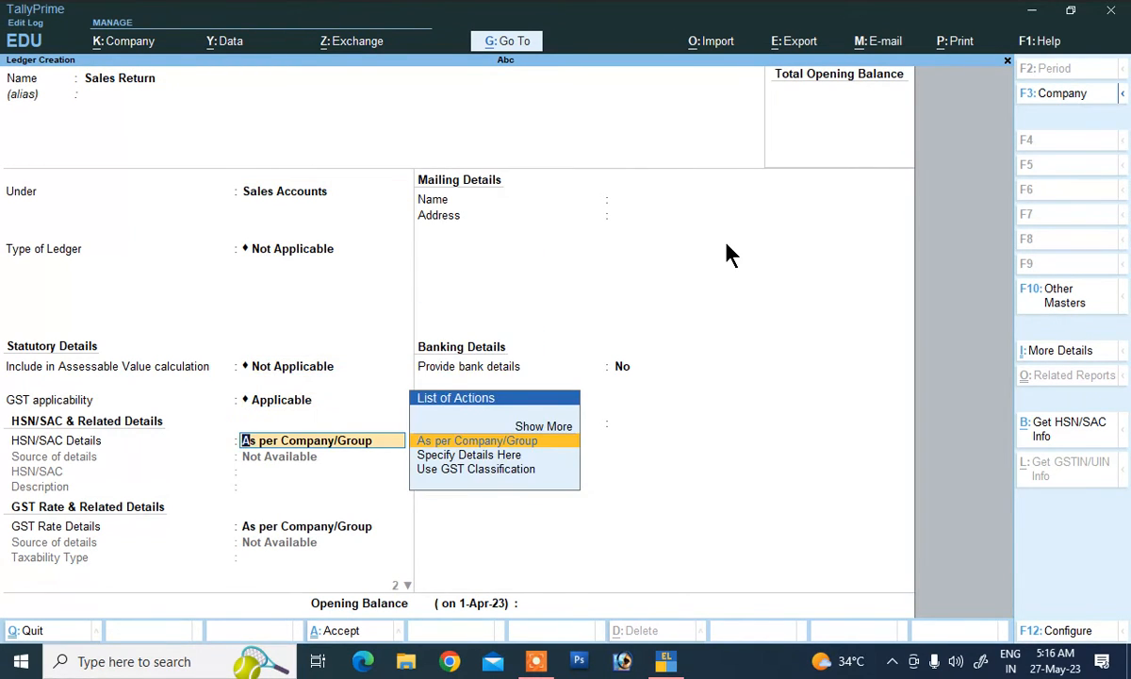
key(Down)
key(Return)
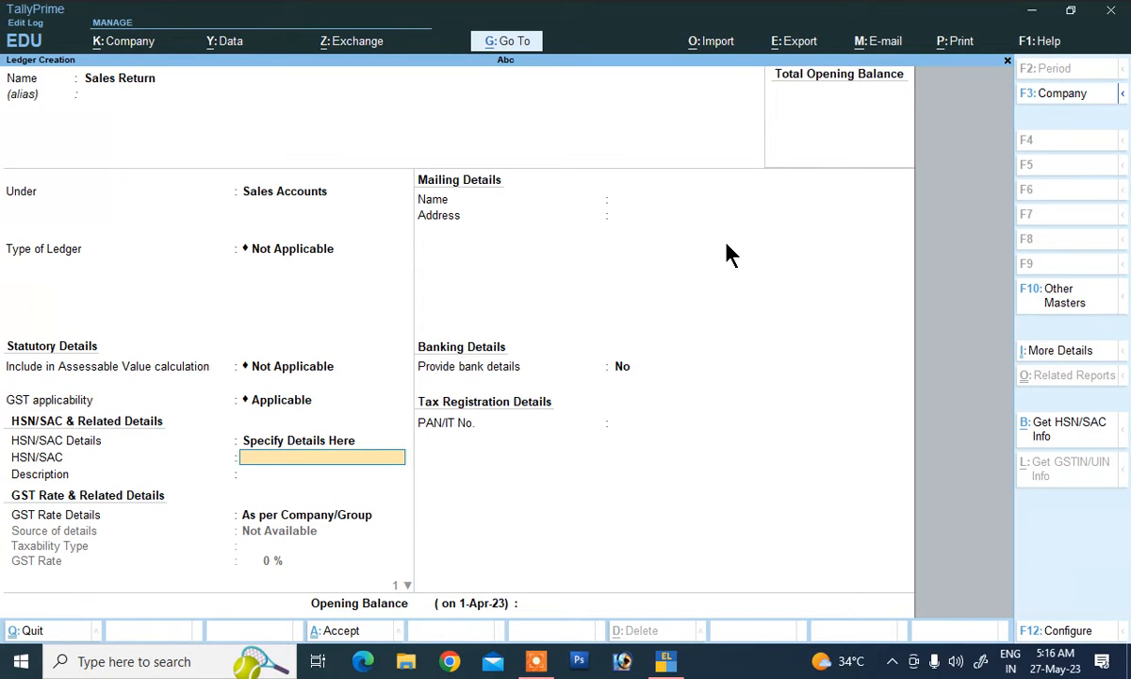
key(BackSpace)
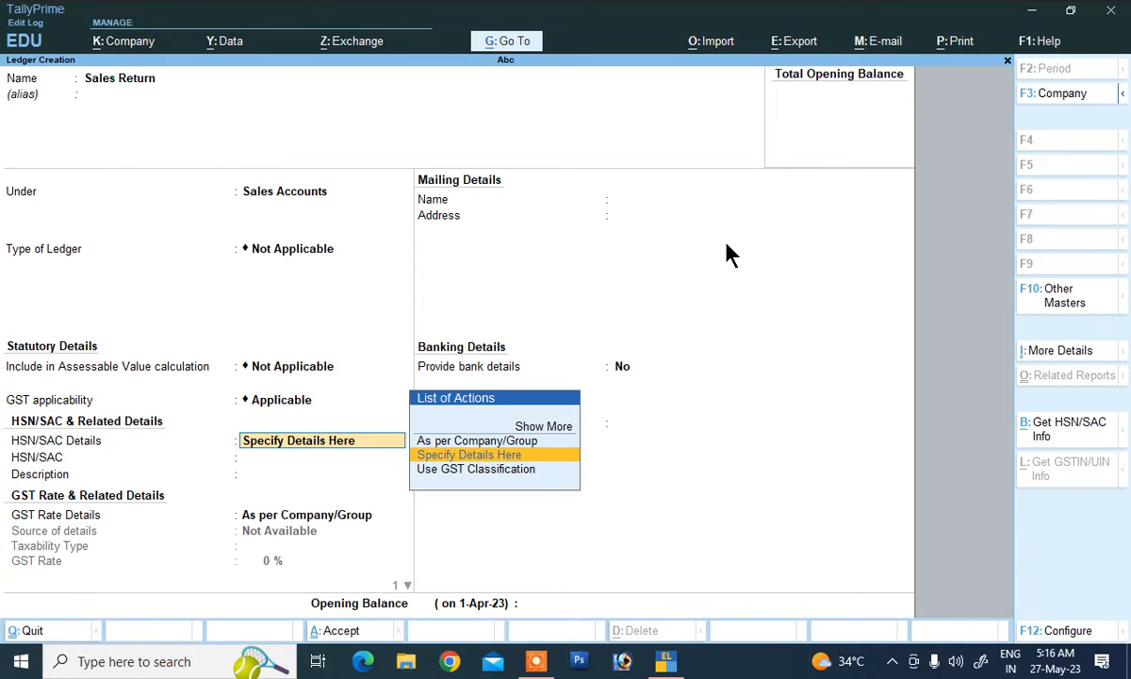
key(Up)
key(Return)
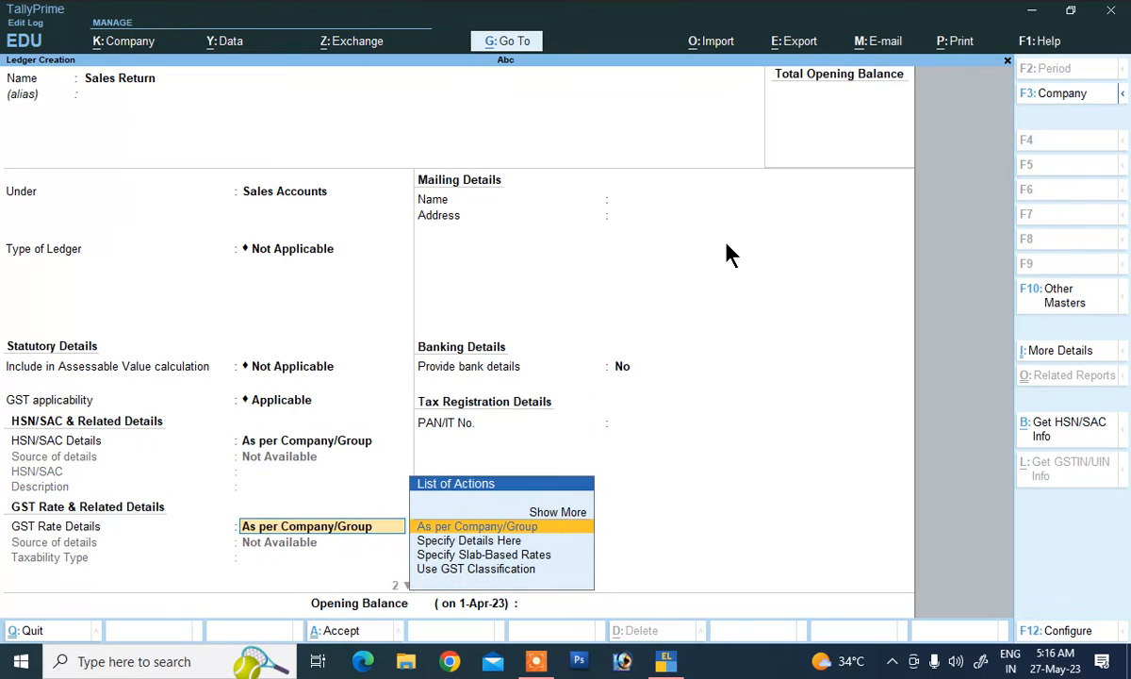
Step: Set the Sales Return ledger's GST rate details to Taxable, 12%, Goods
key(Down)
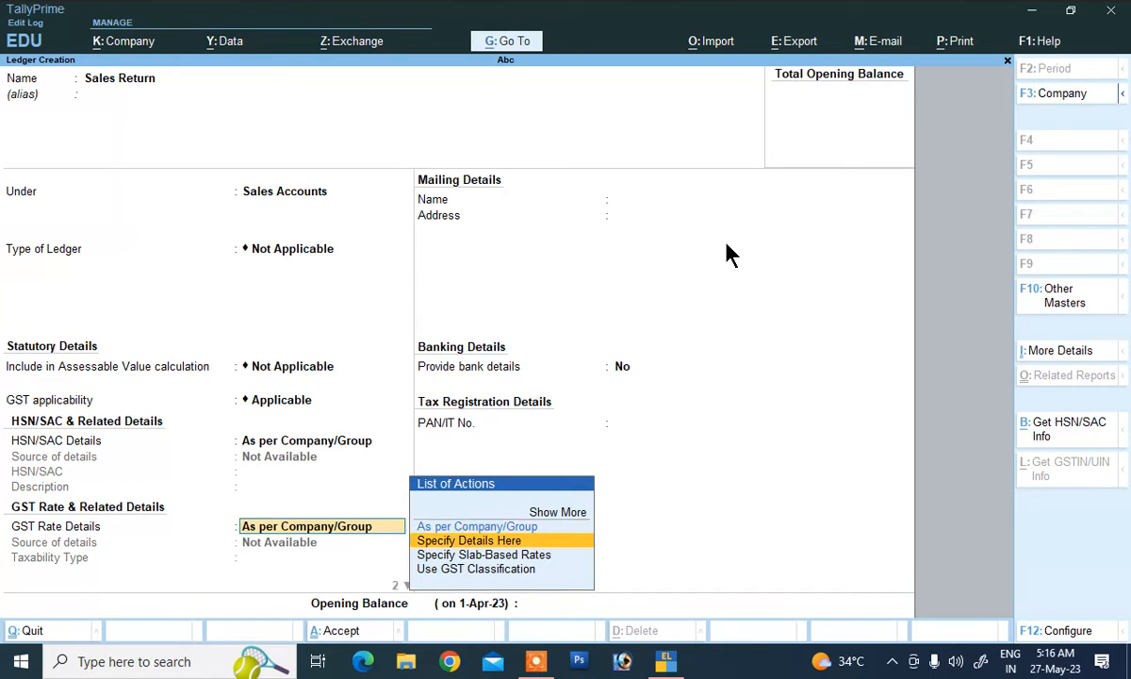
key(Return)
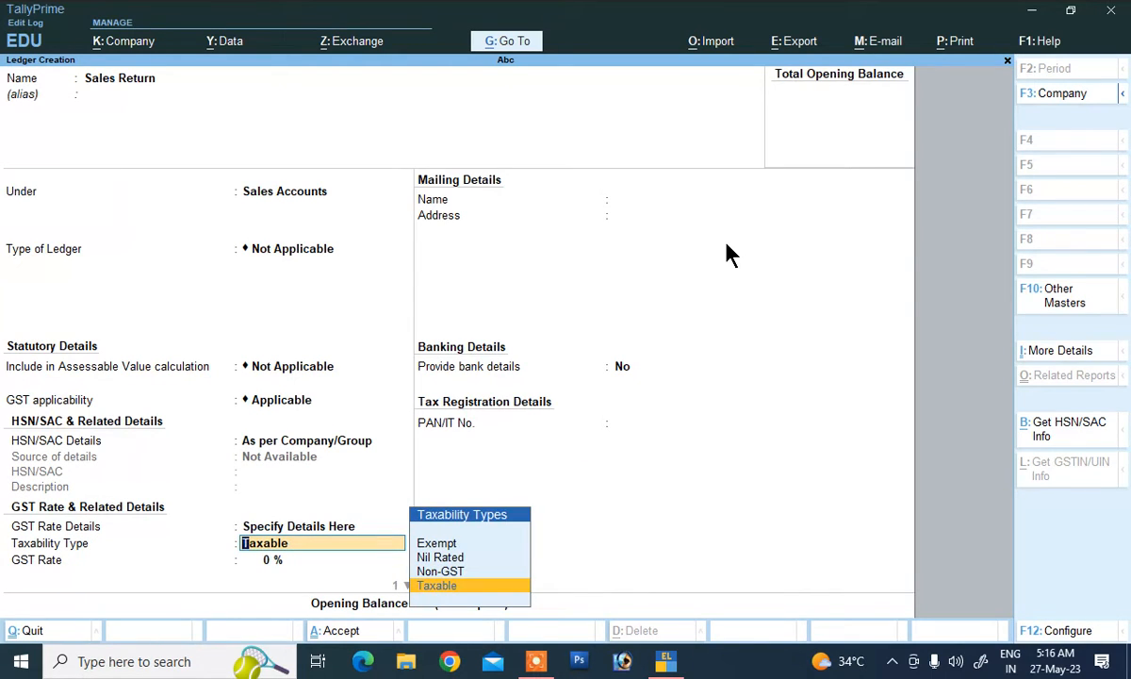
key(Return)
text(12)
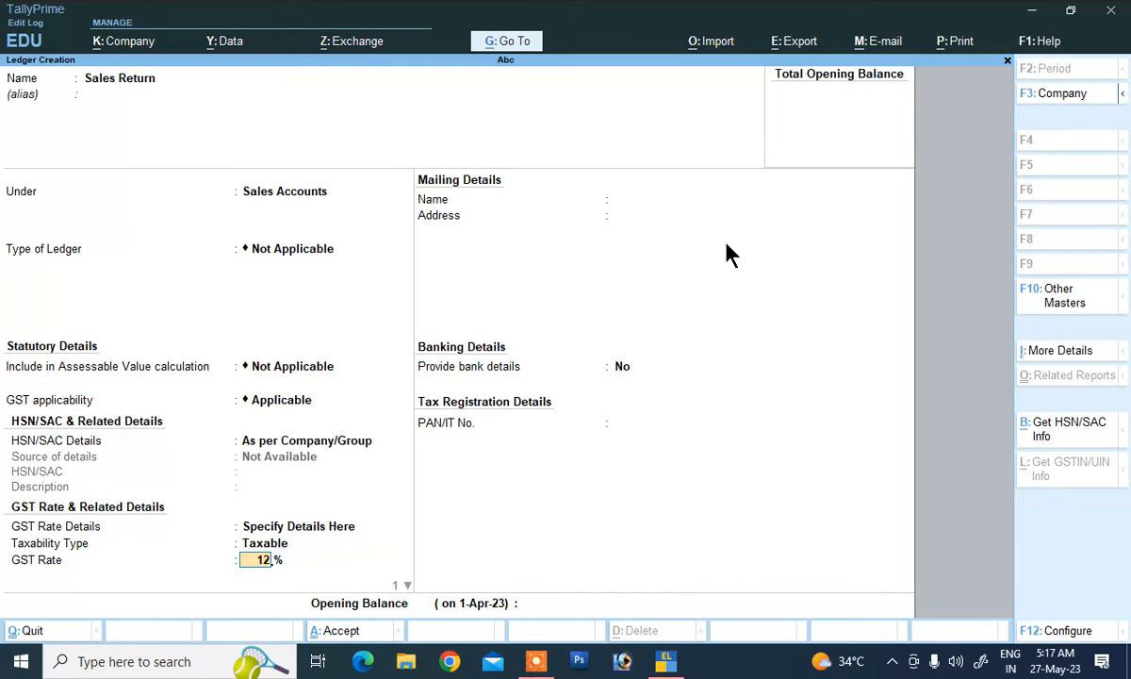
key(Return)
key(Up)
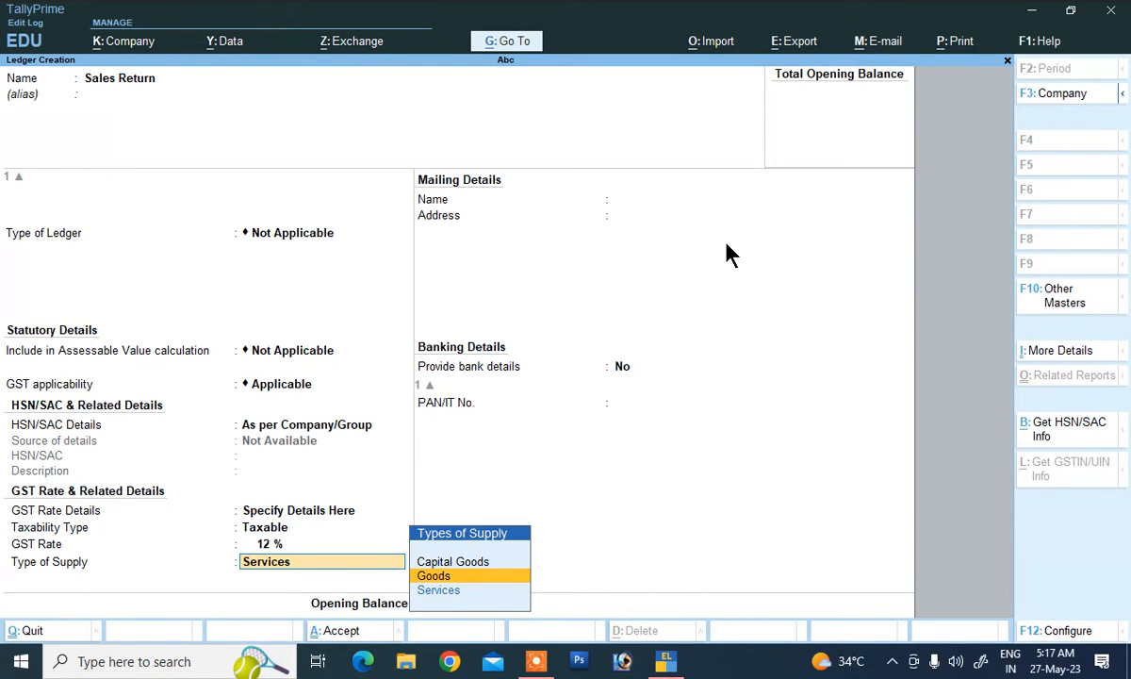
key(Return)
Step: Save the Sales Return ledger and create a Purchase ledger under Purchase Accounts
key(Return)
key(Return)
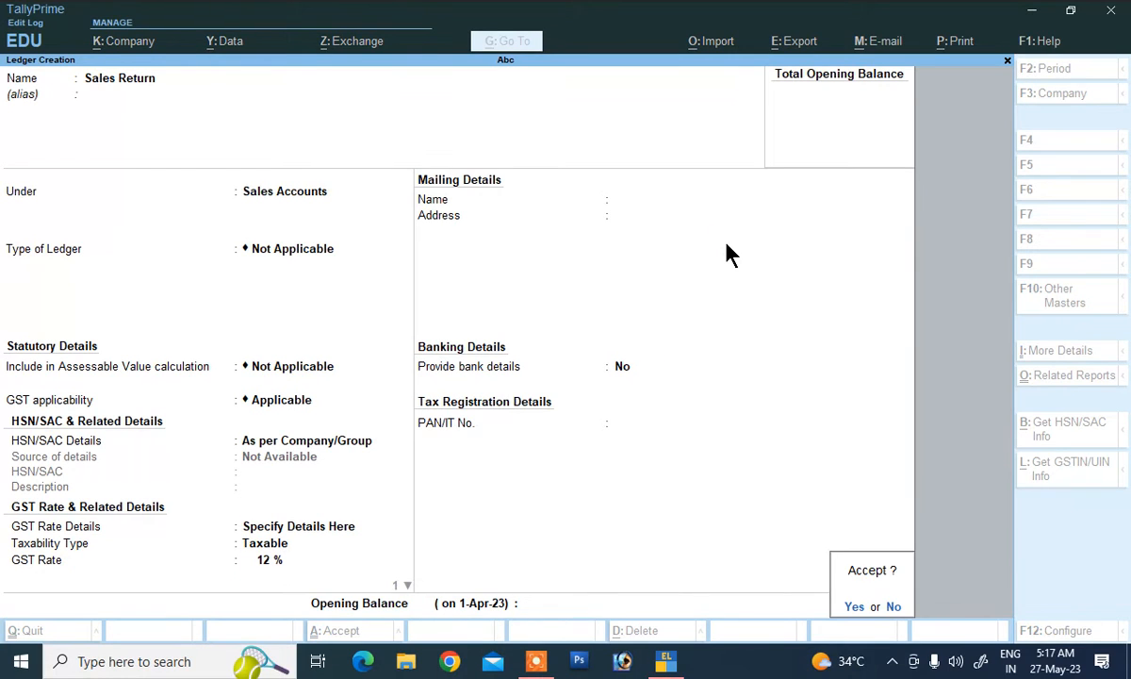
key(Return)
text(P)
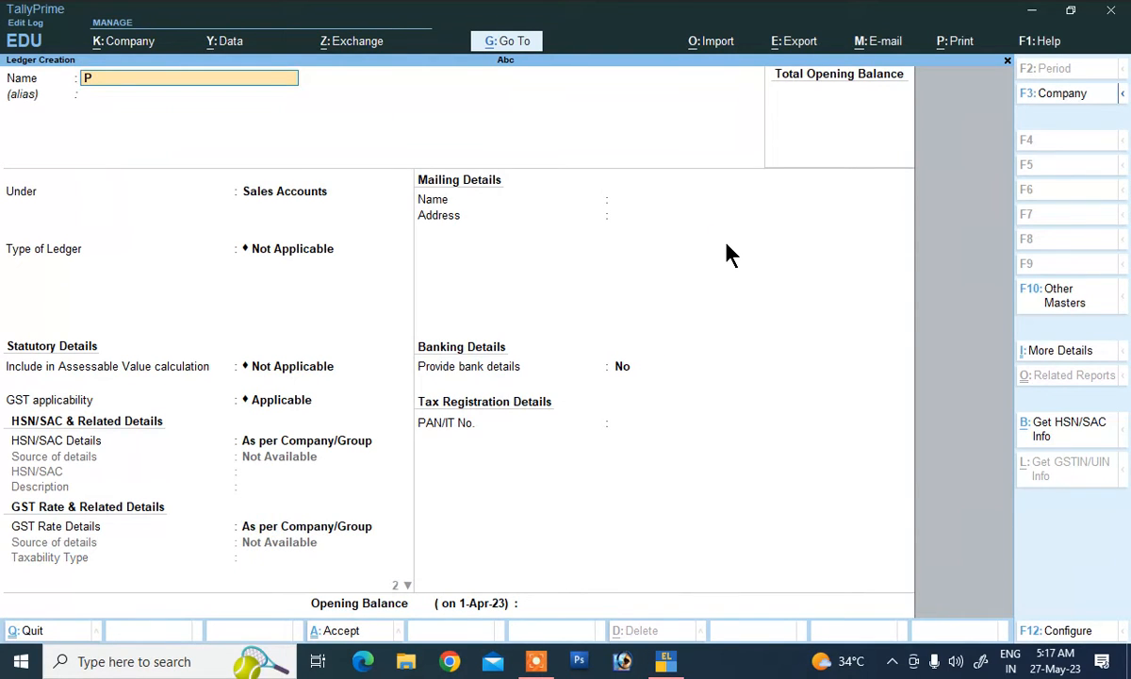
text(urchase)
key(Return)
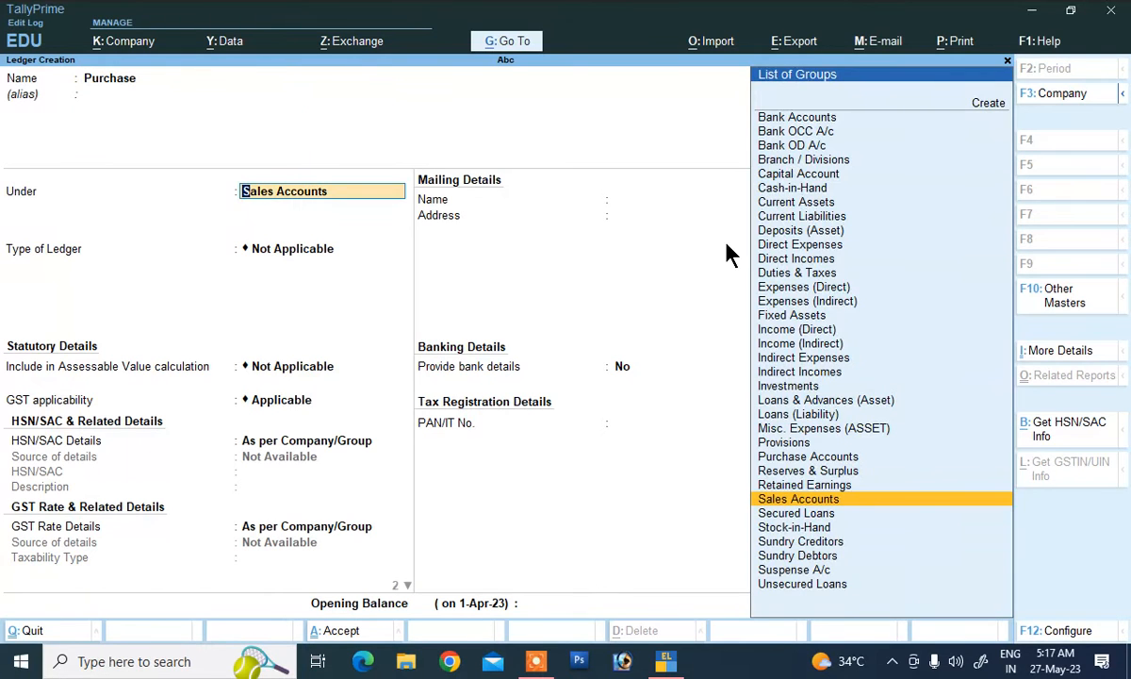
text(P)
key(Down)
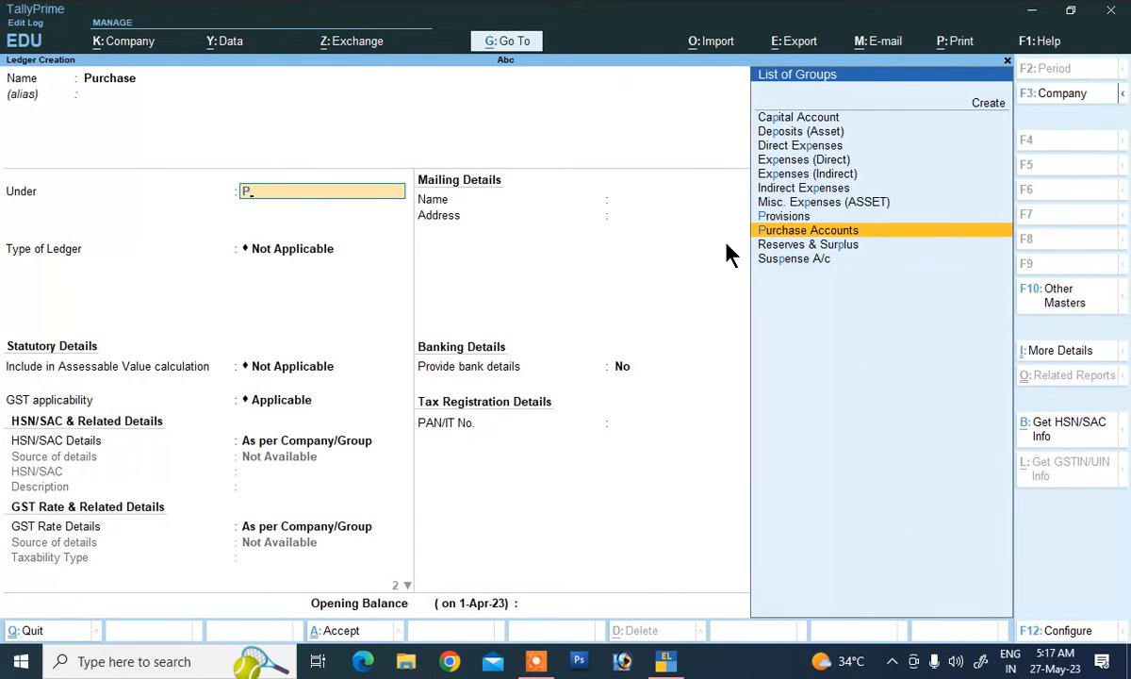
key(Return)
key(Return)
key(Return)
key(Return)
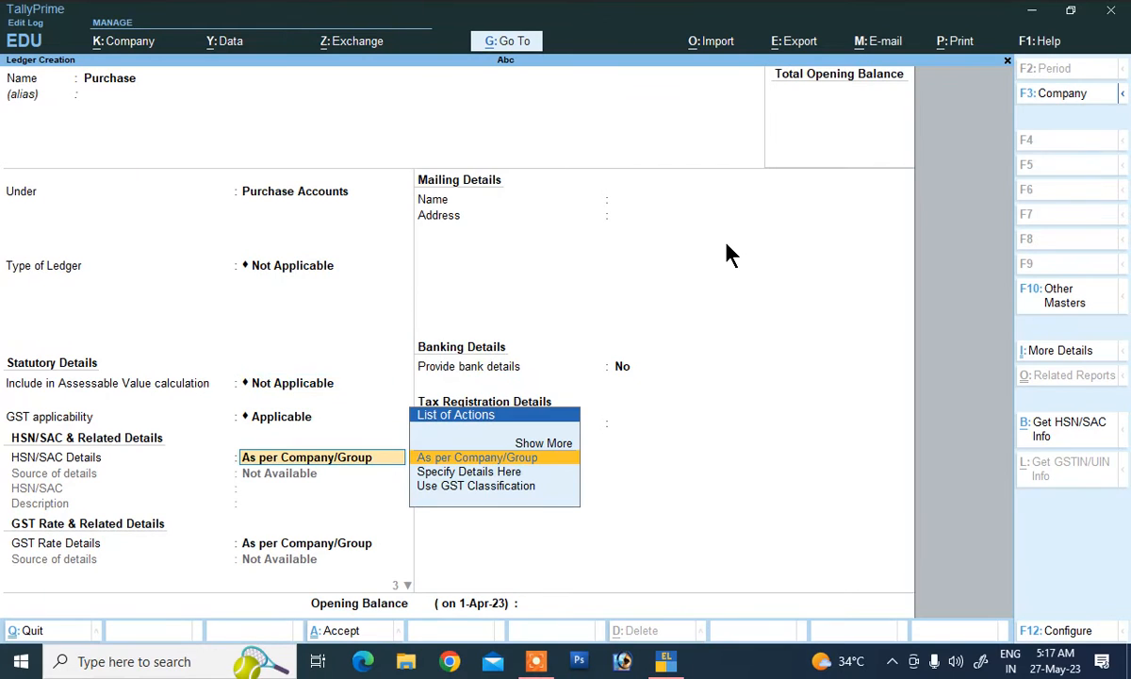
key(Return)
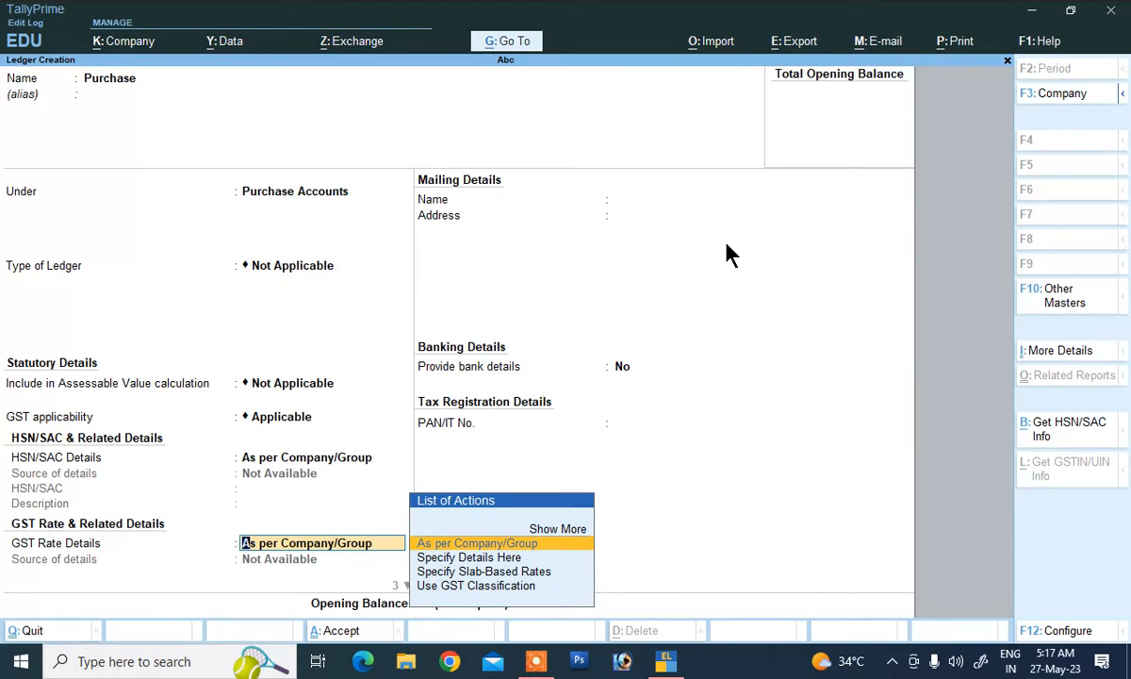
Step: Give the Purchase ledger GST details Taxable, 12%, Goods, and save it
key(Down)
key(Return)
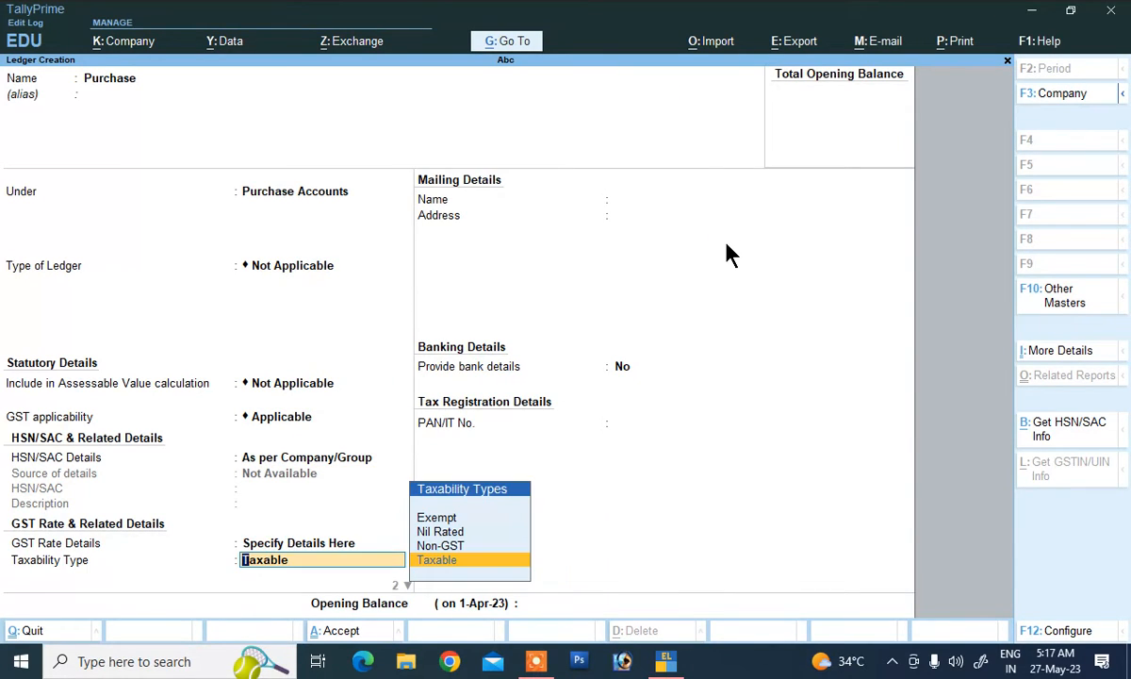
key(Return)
text(12)
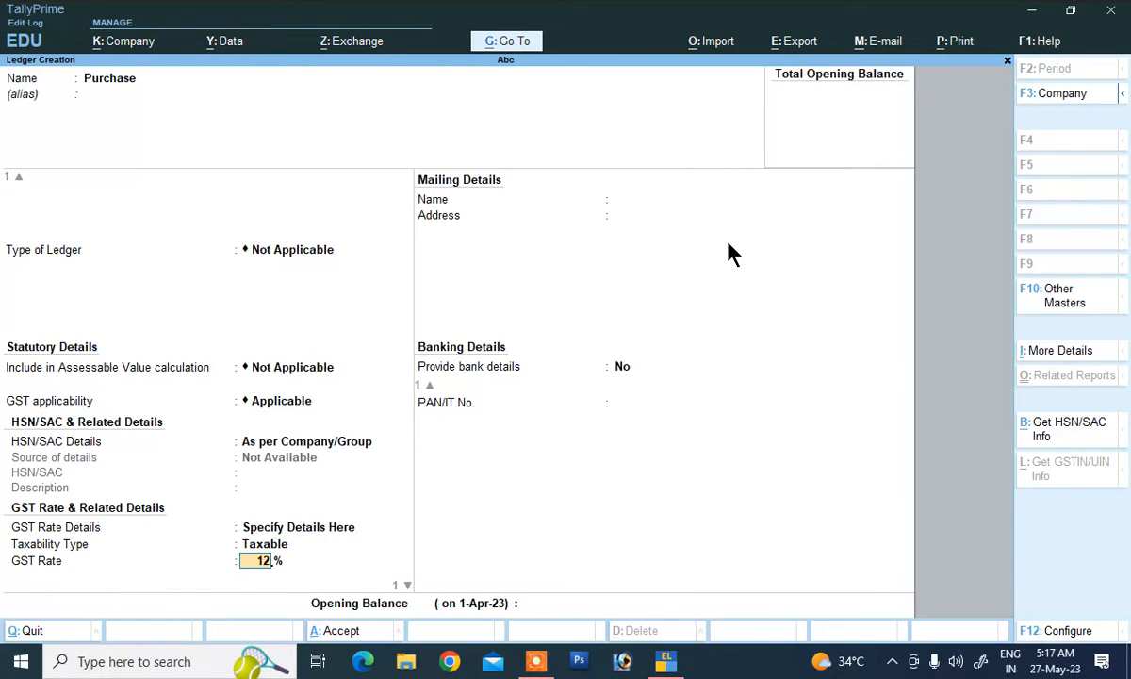
key(Return)
key(Return)
key(BackSpace)
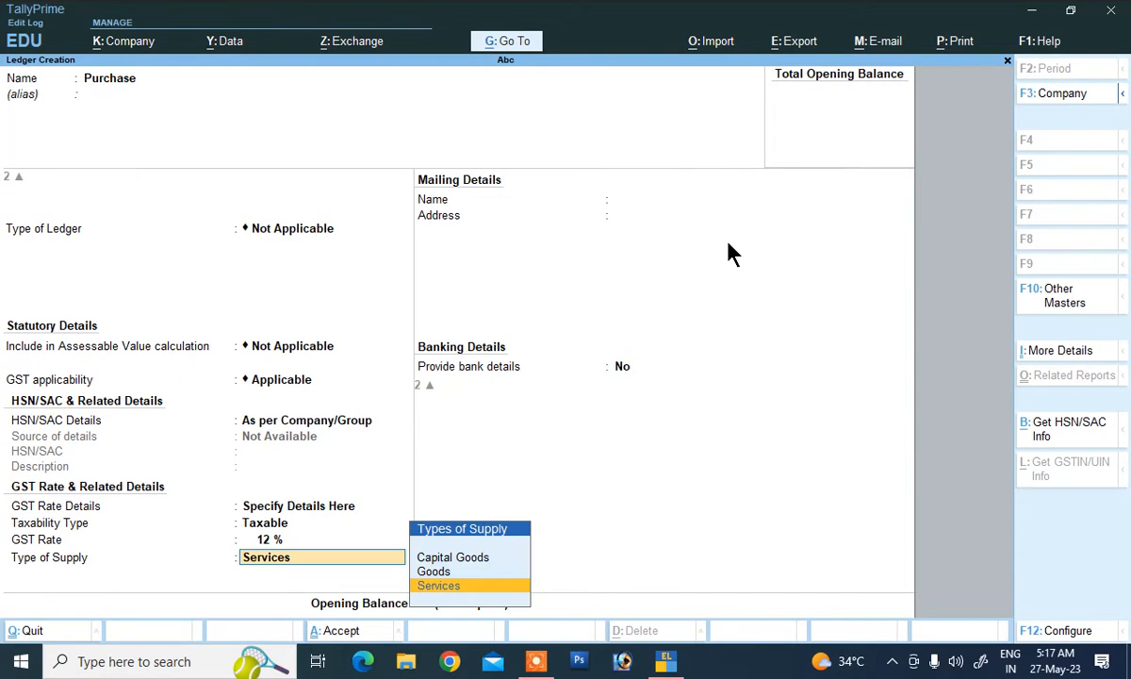
key(Up)
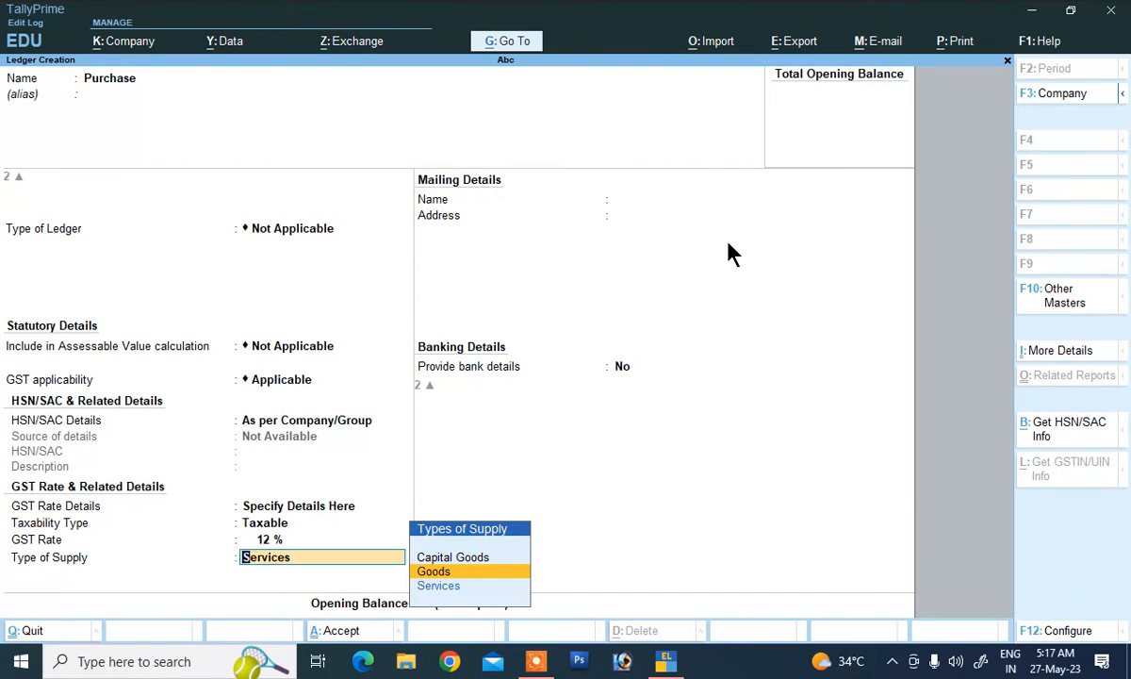
key(Return)
key(Return)
key(Return)
key(Return)
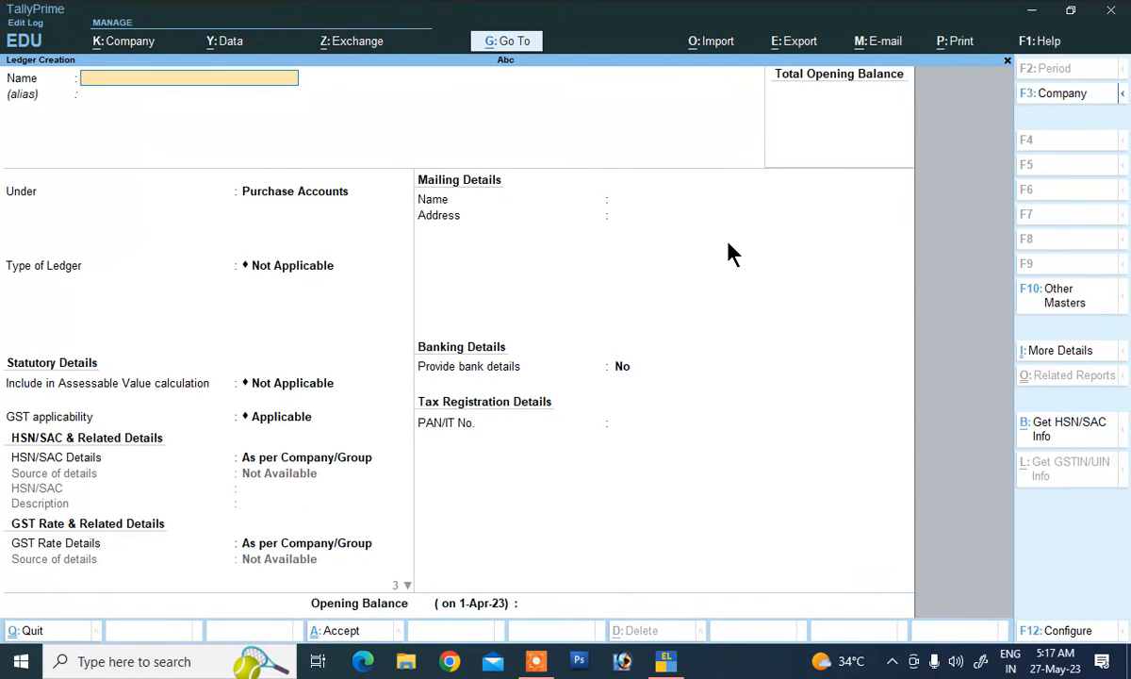
Step: Fill in ledger 'Purchase Retuen' under Purchase Accounts with GST details Taxable, 12%
text(Purchase Retuen)
key(Return)
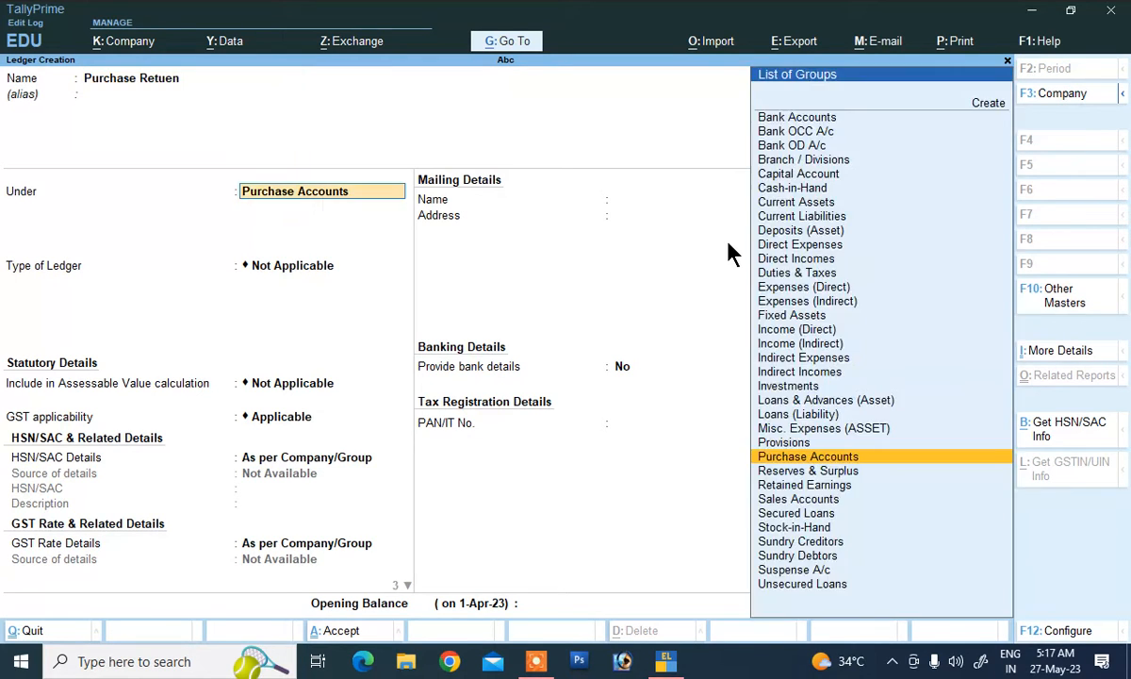
key(Return)
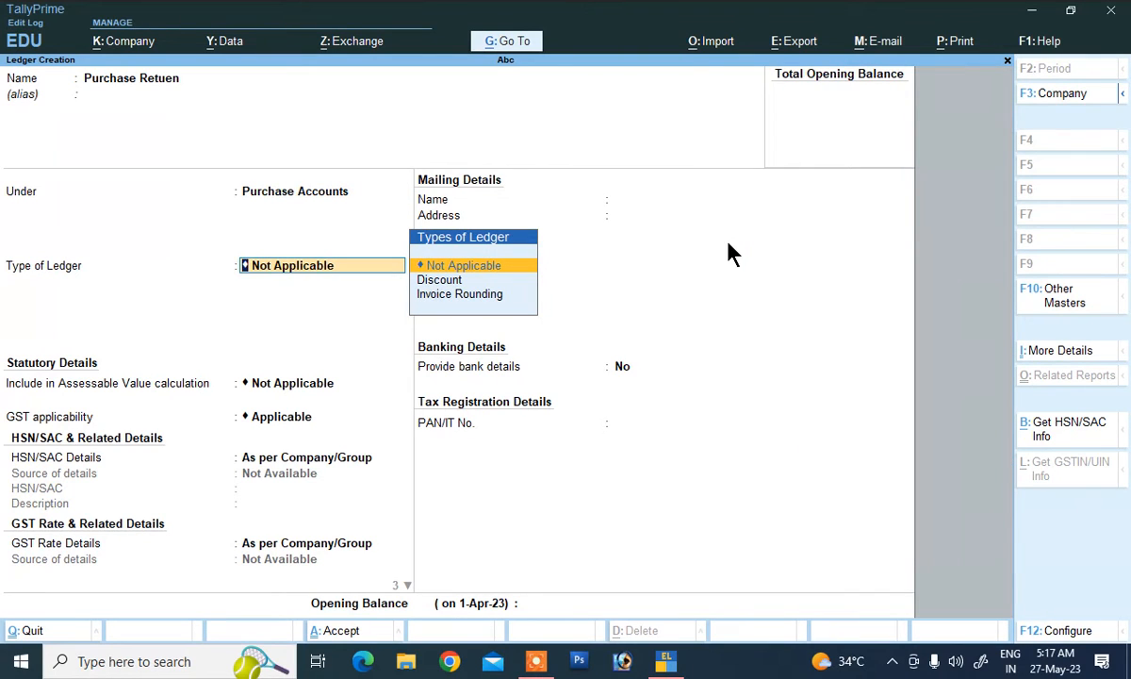
key(Return)
key(Return)
key(Return)
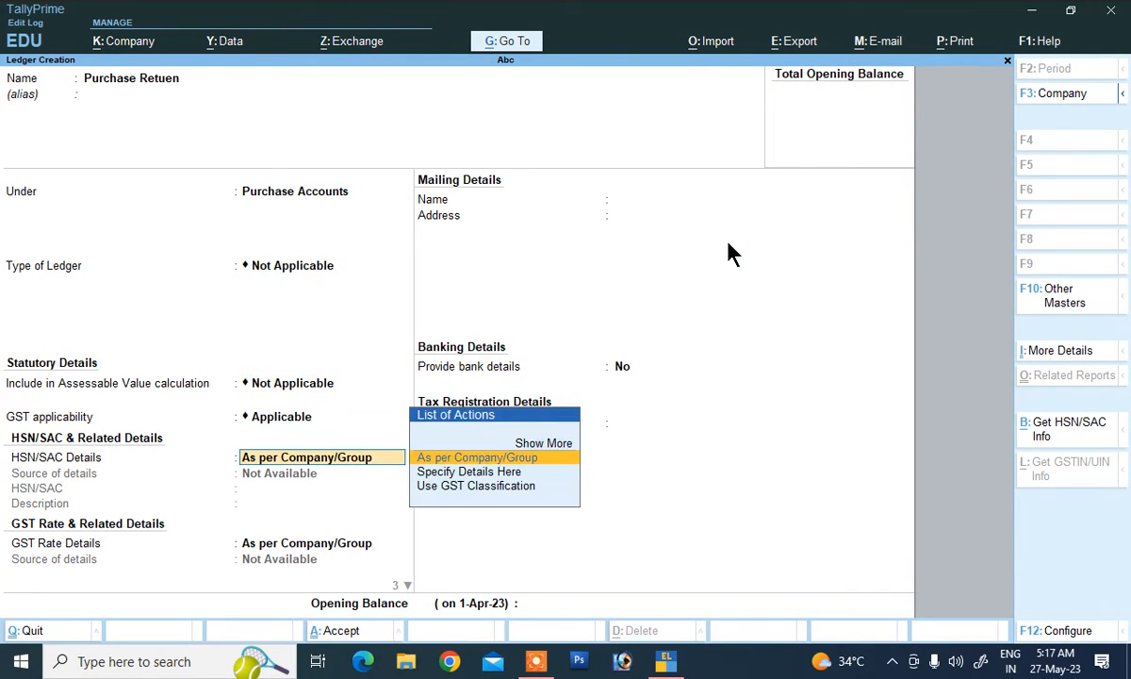
key(Return)
key(Down)
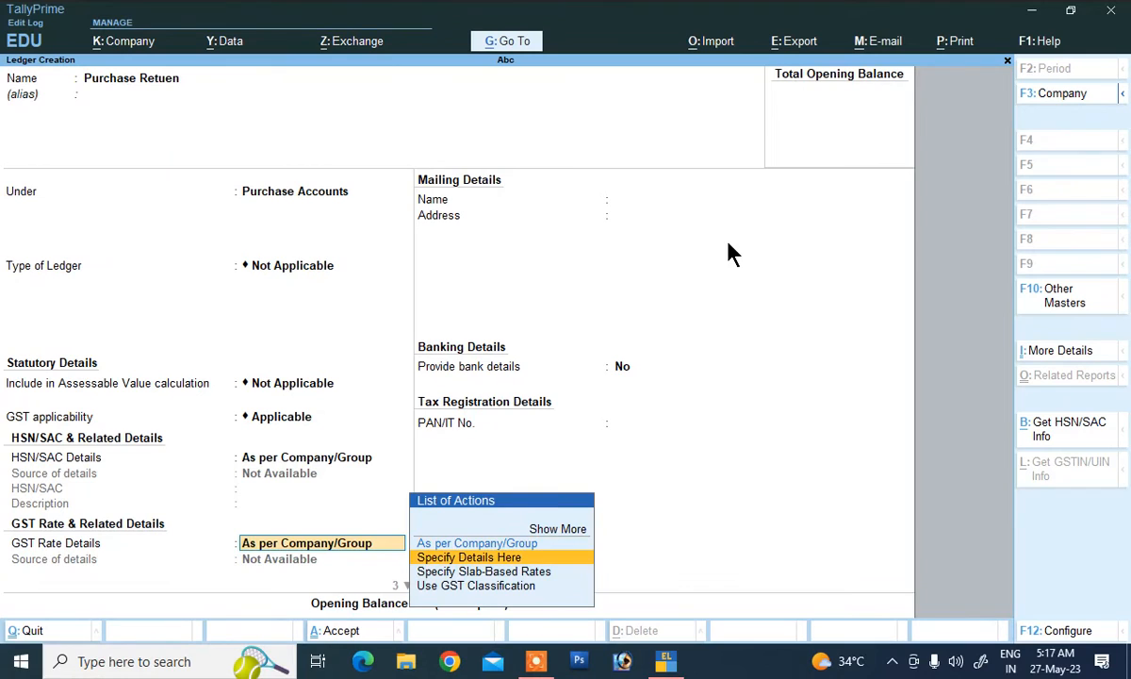
key(Return)
key(Return)
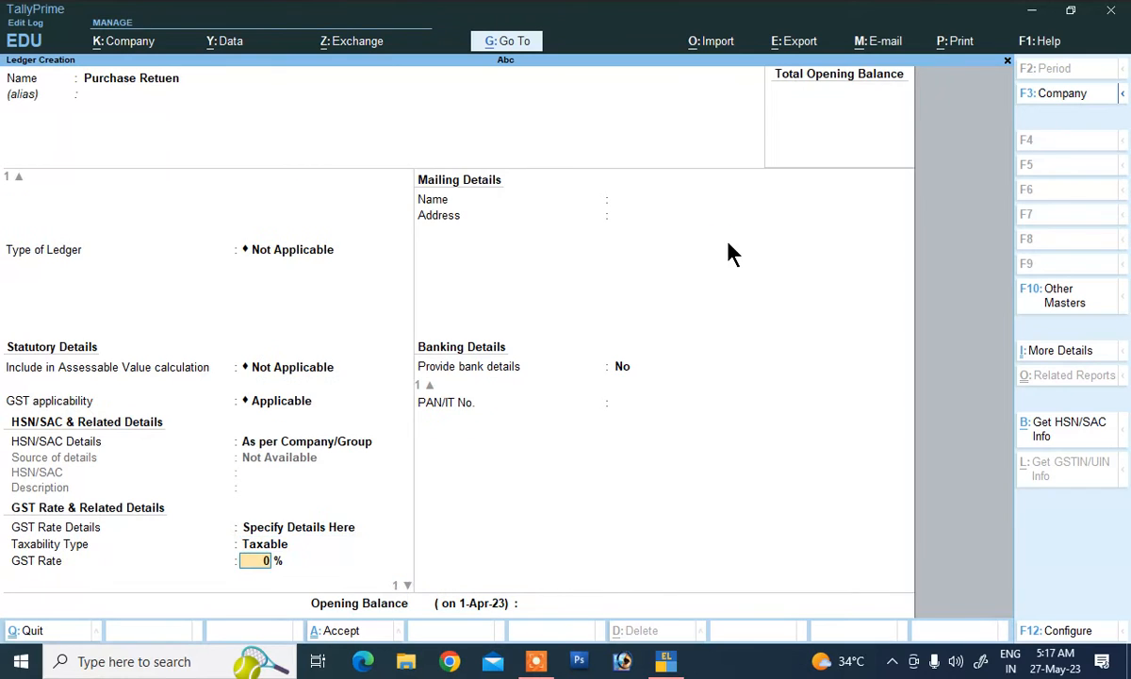
text(12)
key(Return)
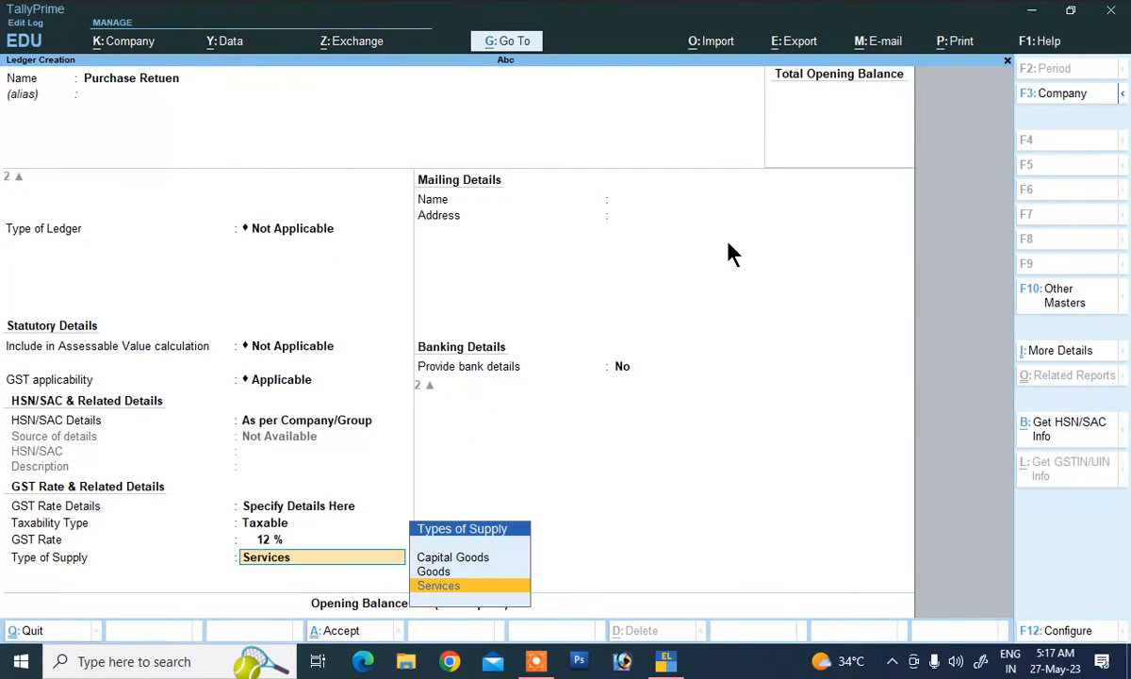
key(Up)
key(Return)
key(Return)
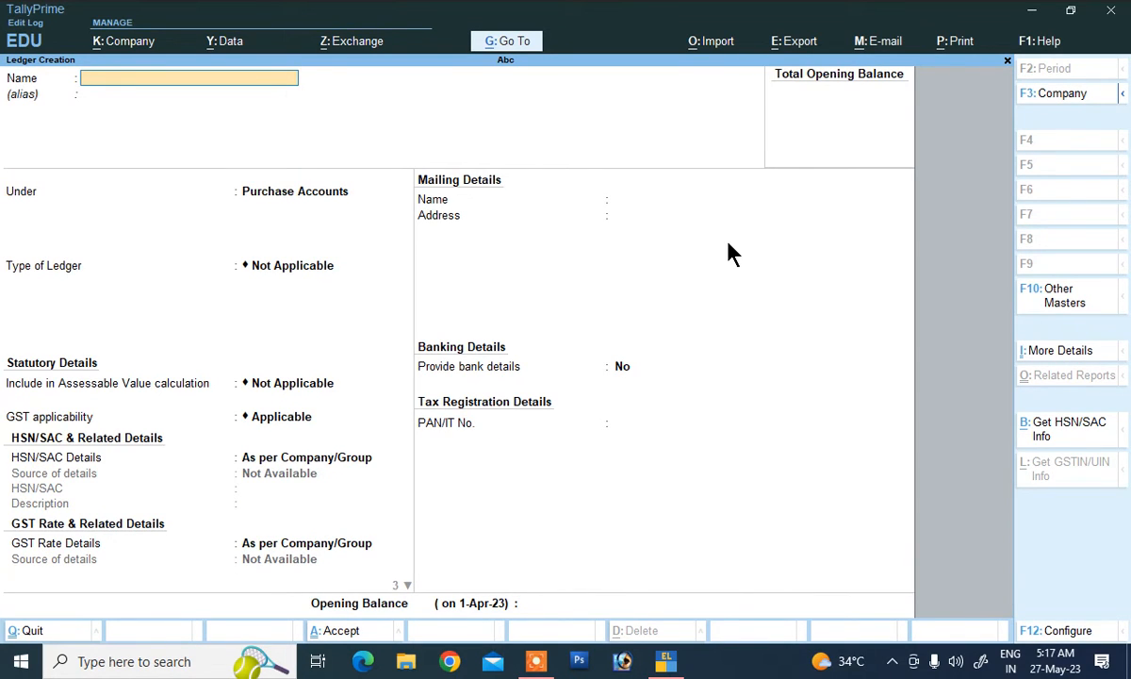
Step: Create the supplier's ledger under Sundry Creditors, keeping state Bihar and mailing defaults
text(Rahul)
key(Return)
text(S)
key(Down)
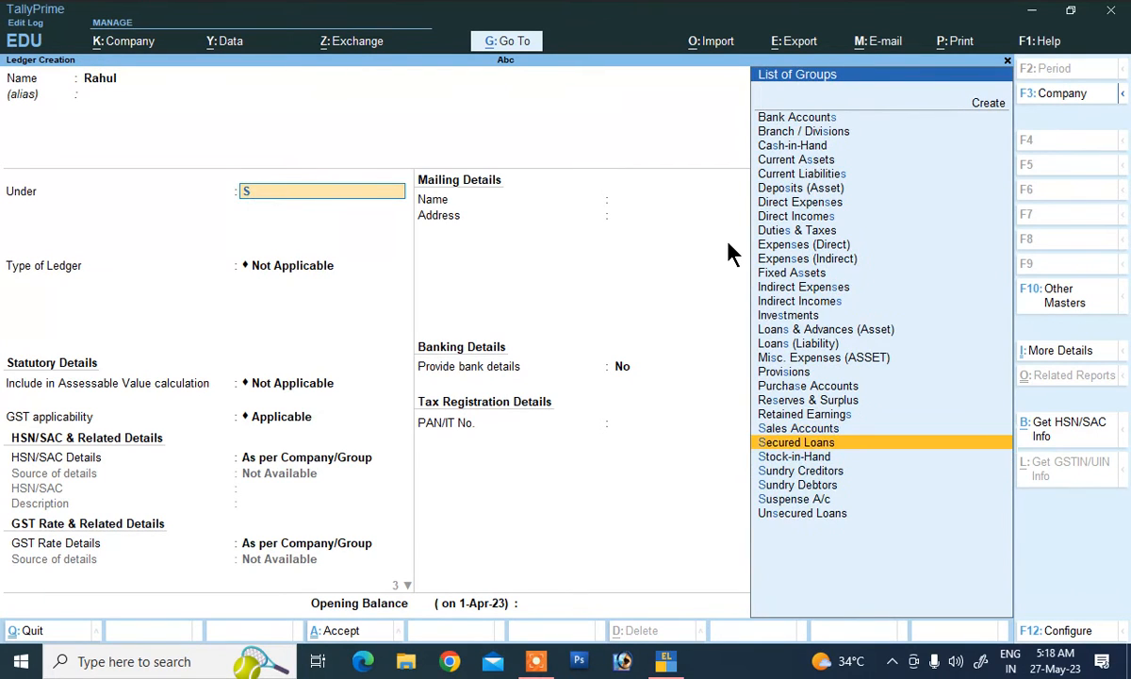
key(Down)
key(Down)
key(Return)
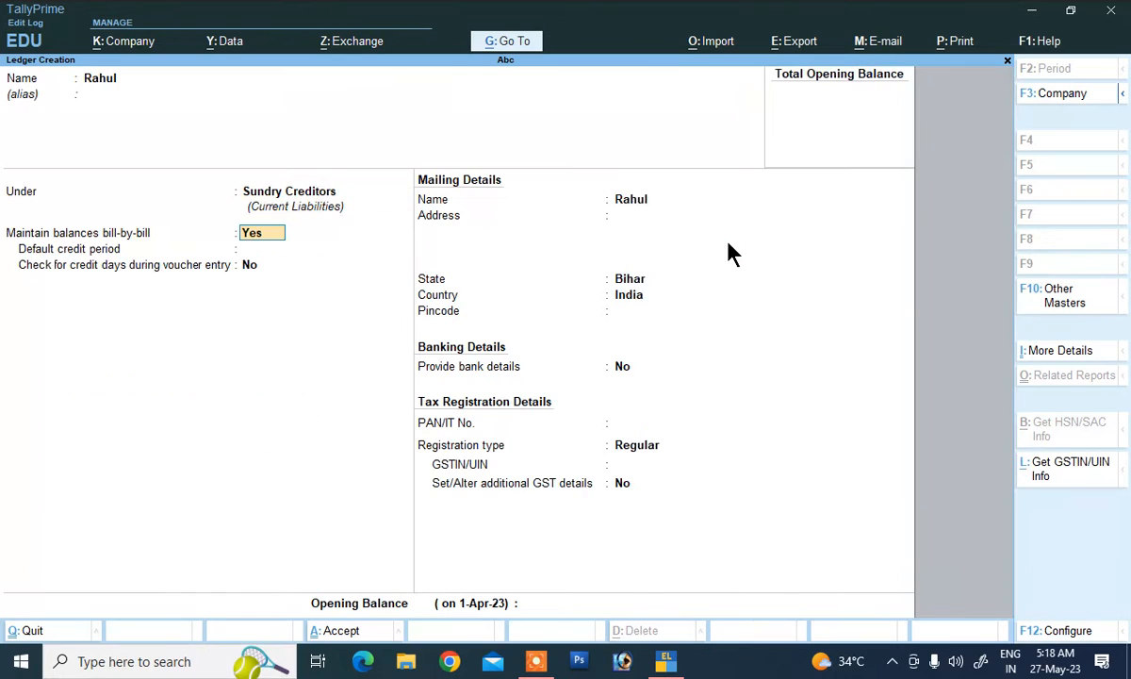
key(Return)
key(Return)
key(Return)
key(Return)
key(Return)
key(Return)
key(Return)
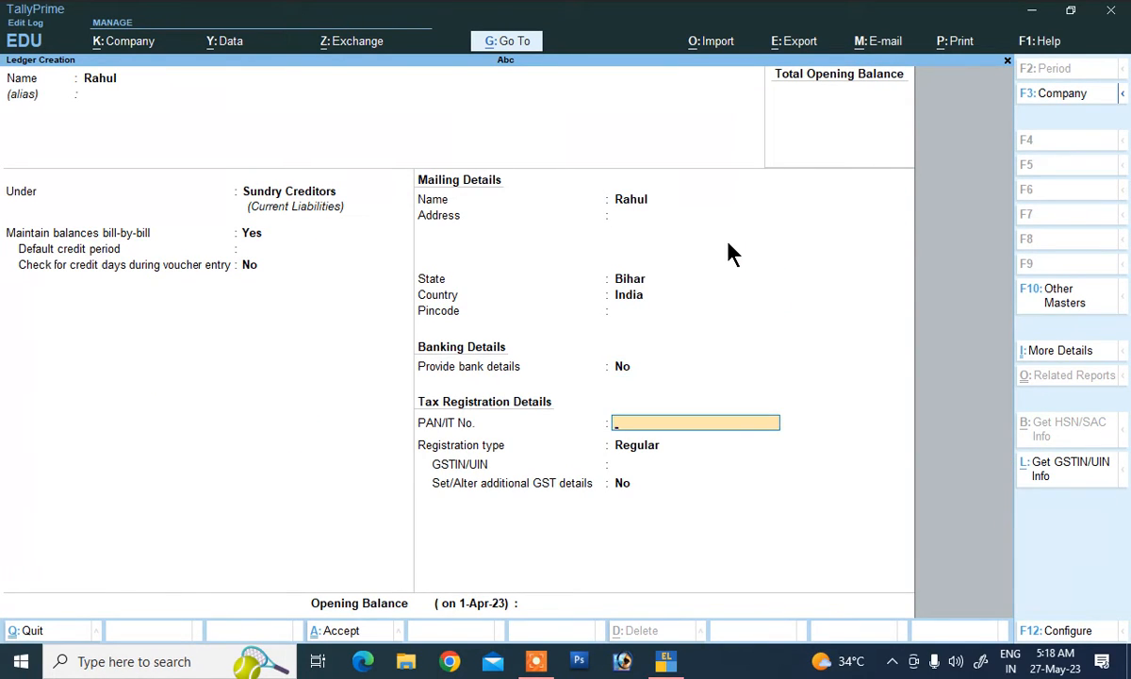
Step: Enter the supplier's GSTIN as a Regular registration and save the ledger
key(BackSpace)
key(BackSpace)
key(BackSpace)
key(BackSpace)
key(Return)
key(Return)
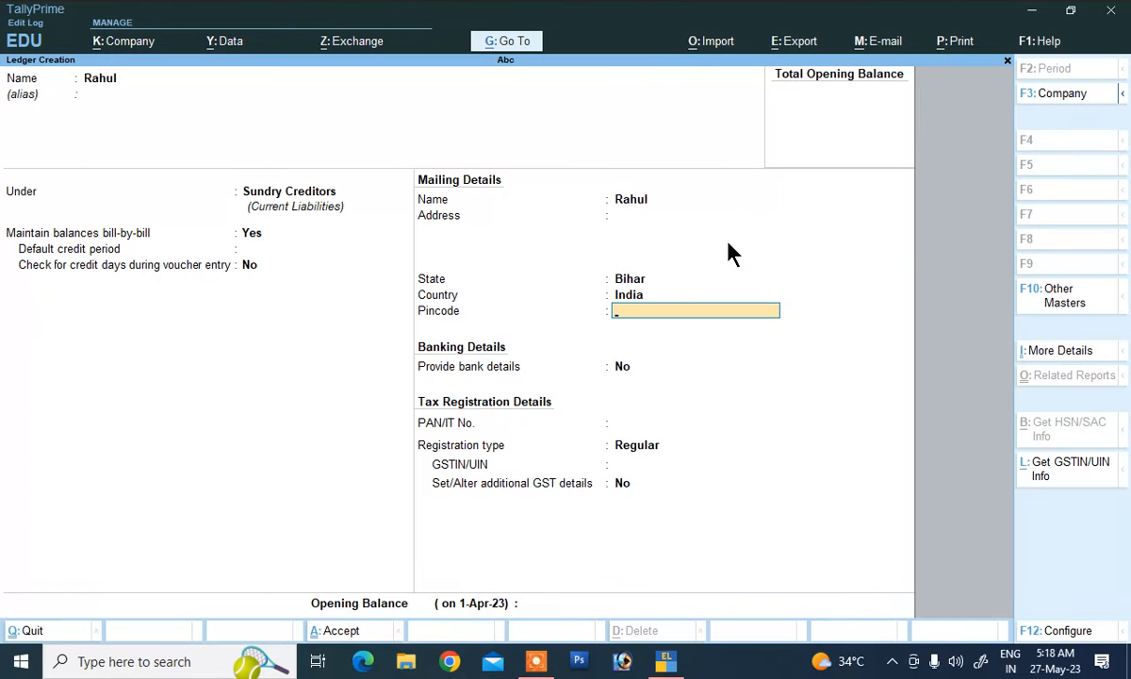
key(Return)
key(Return)
key(Return)
key(Return)
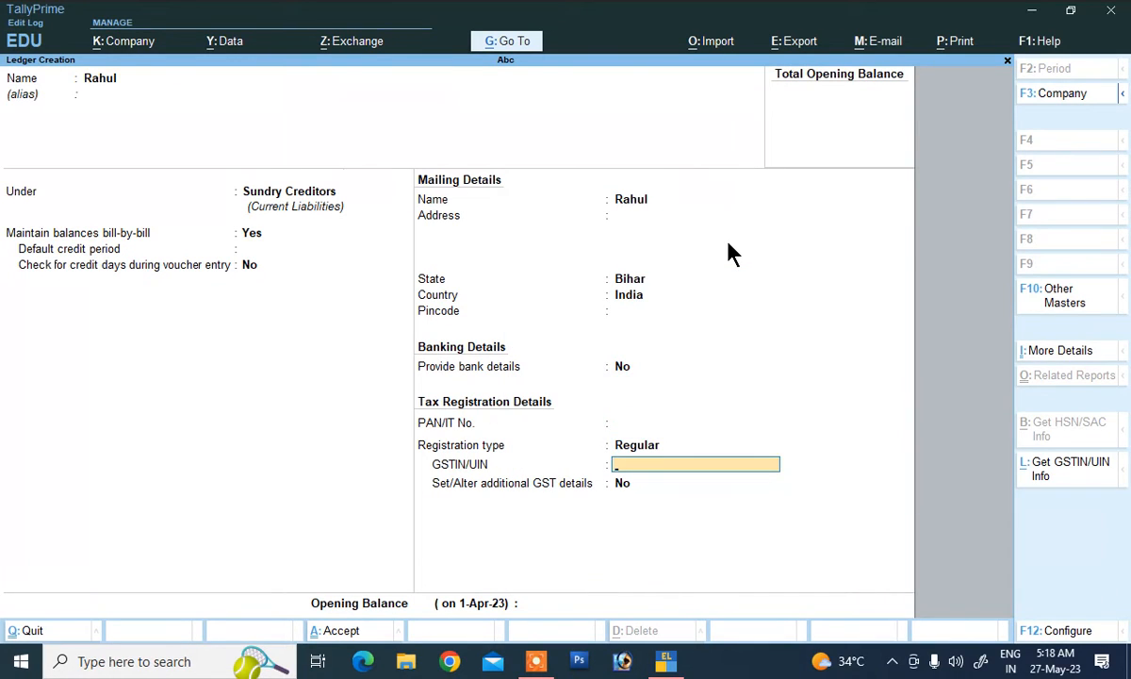
text(FDFD5456D4F56)
key(Return)
key(Return)
key(Return)
key(Return)
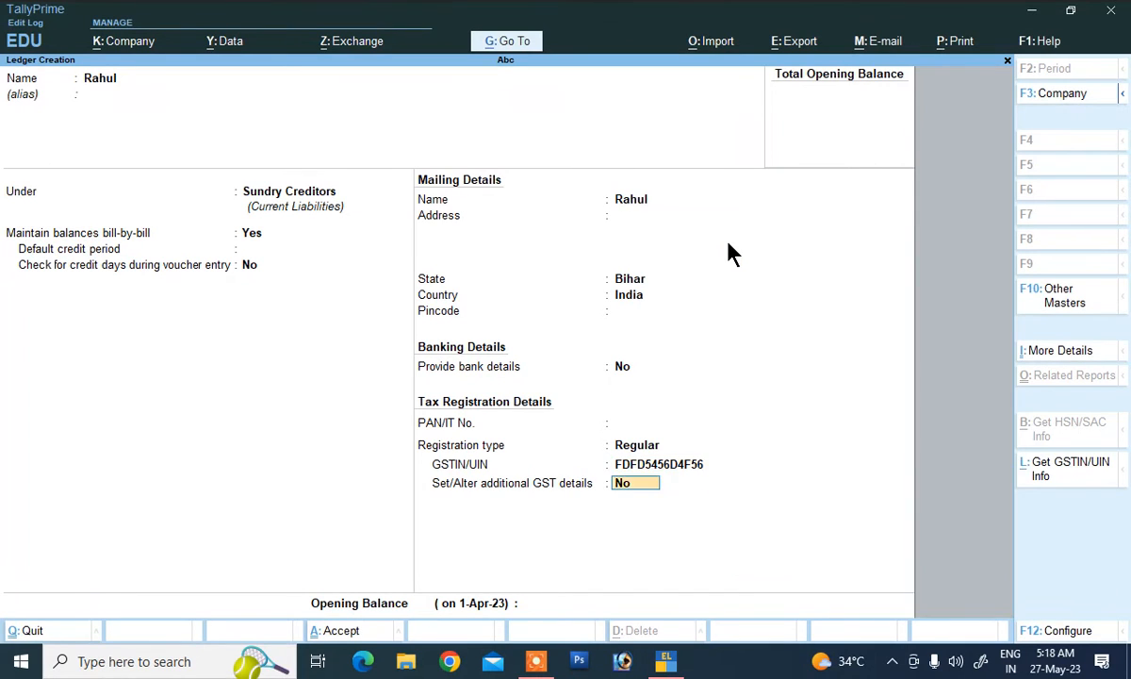
key(Return)
Step: Create the customer's ledger under Sundry Debtors, registration type Unregistered/Consumer, and save it
text(S)
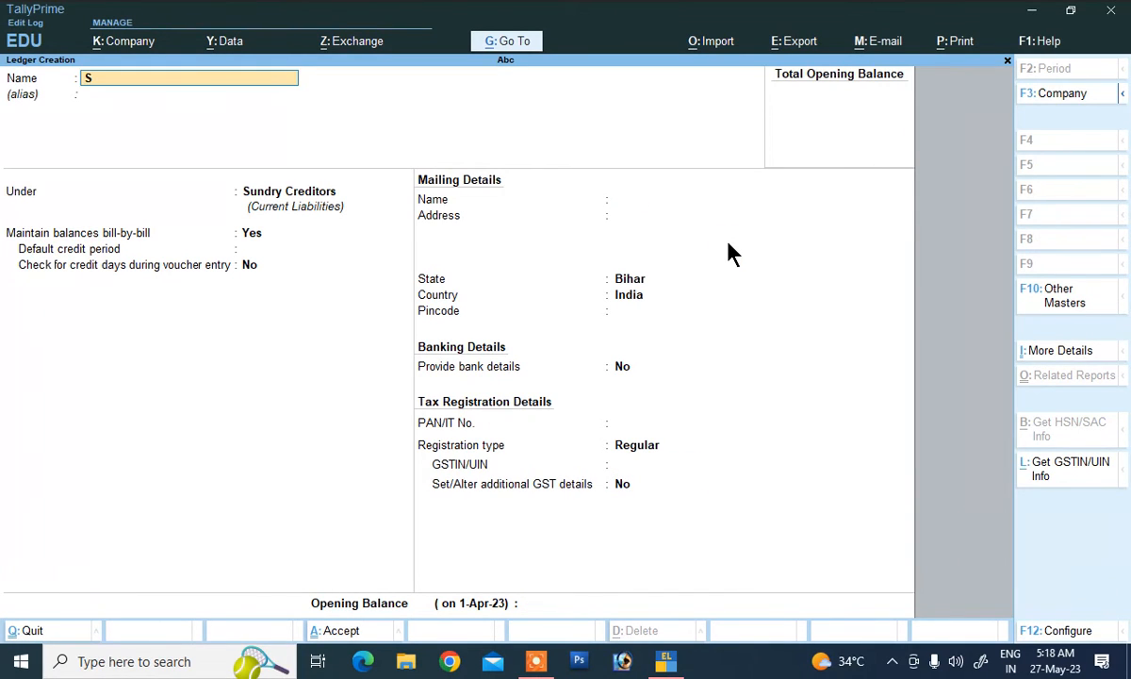
text(onu)
key(Return)
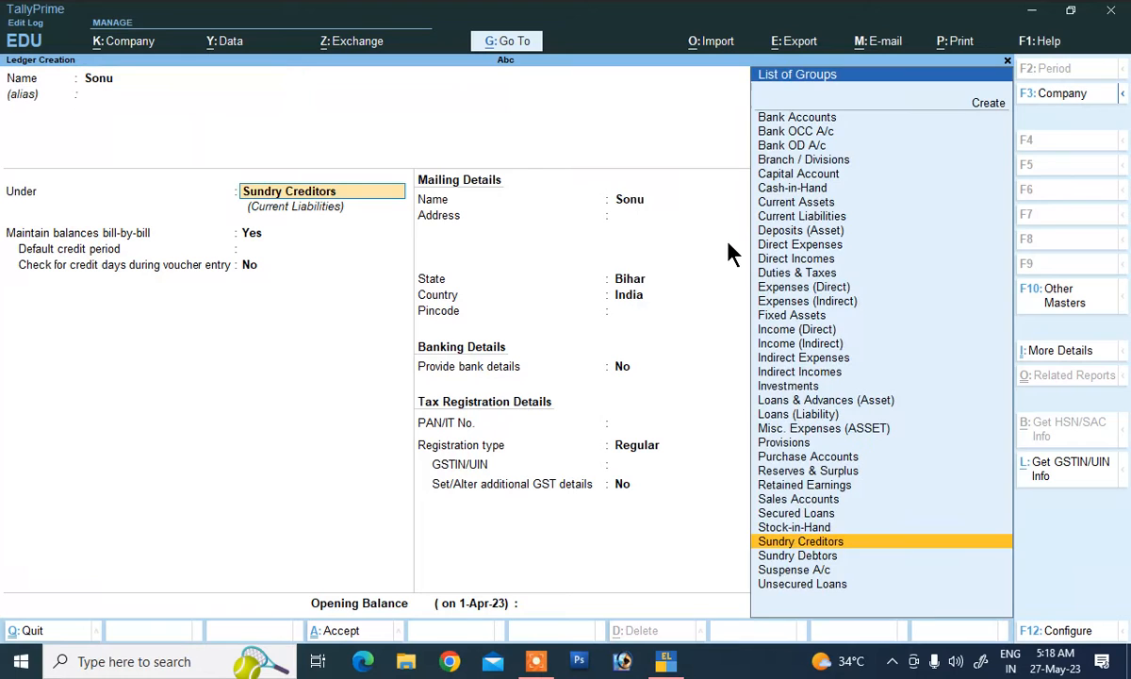
text(S)
key(Down)
key(Down)
key(Down)
key(Down)
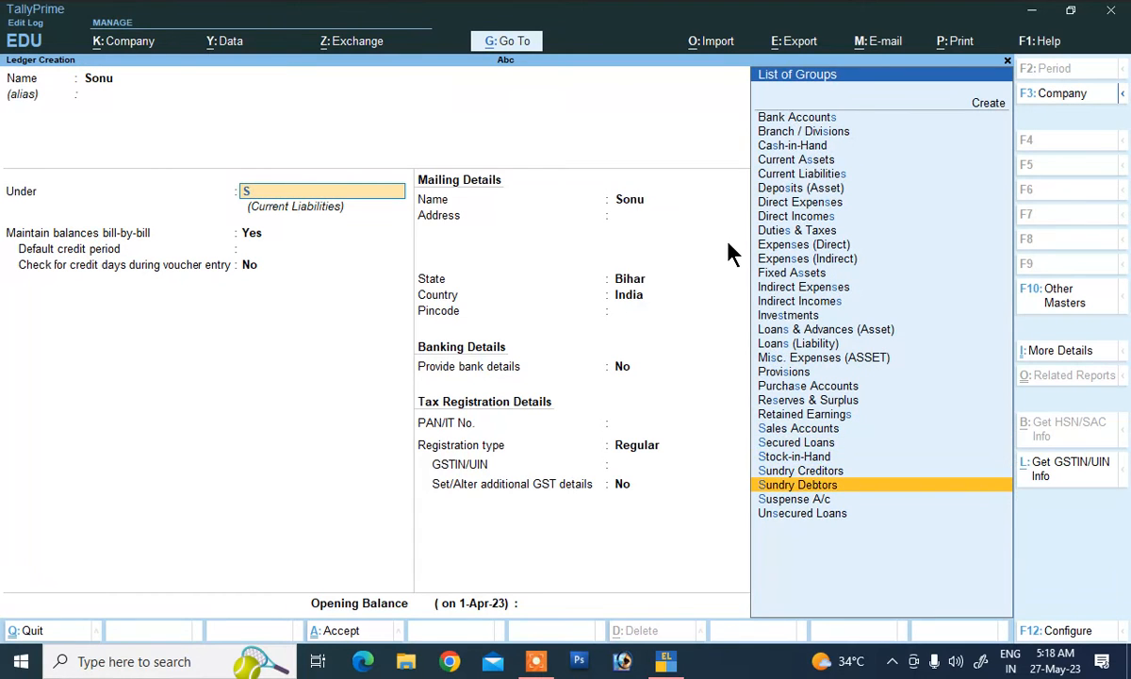
key(Return)
key(Return)
key(Return)
key(Return)
key(Return)
key(Return)
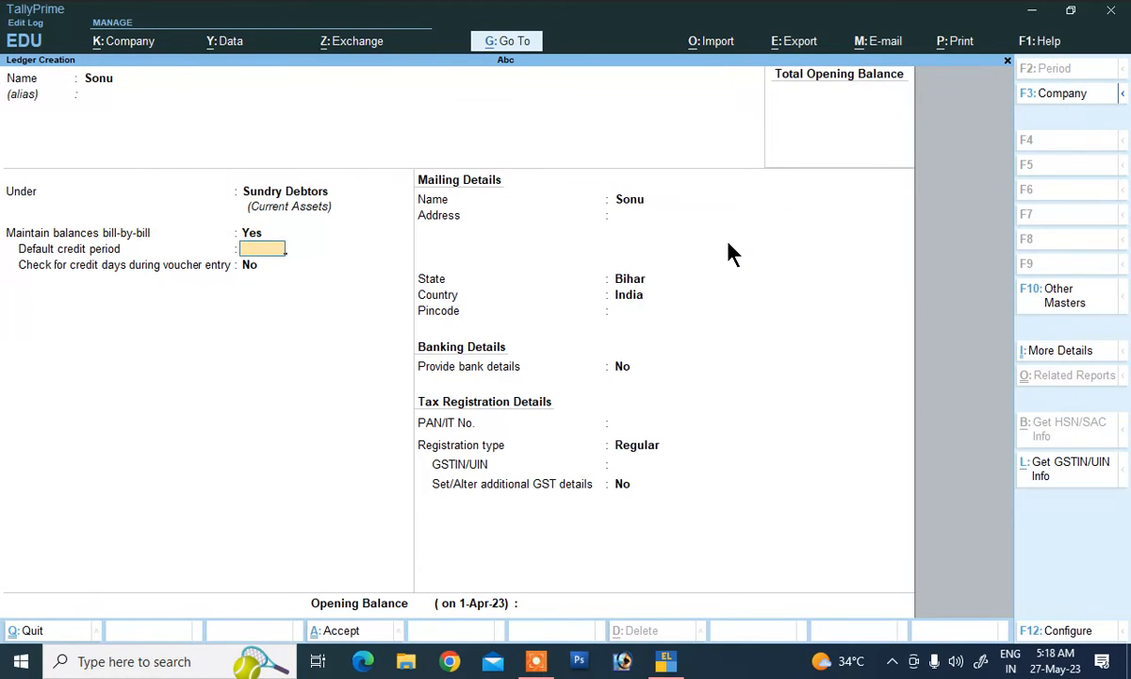
key(Return)
key(Return)
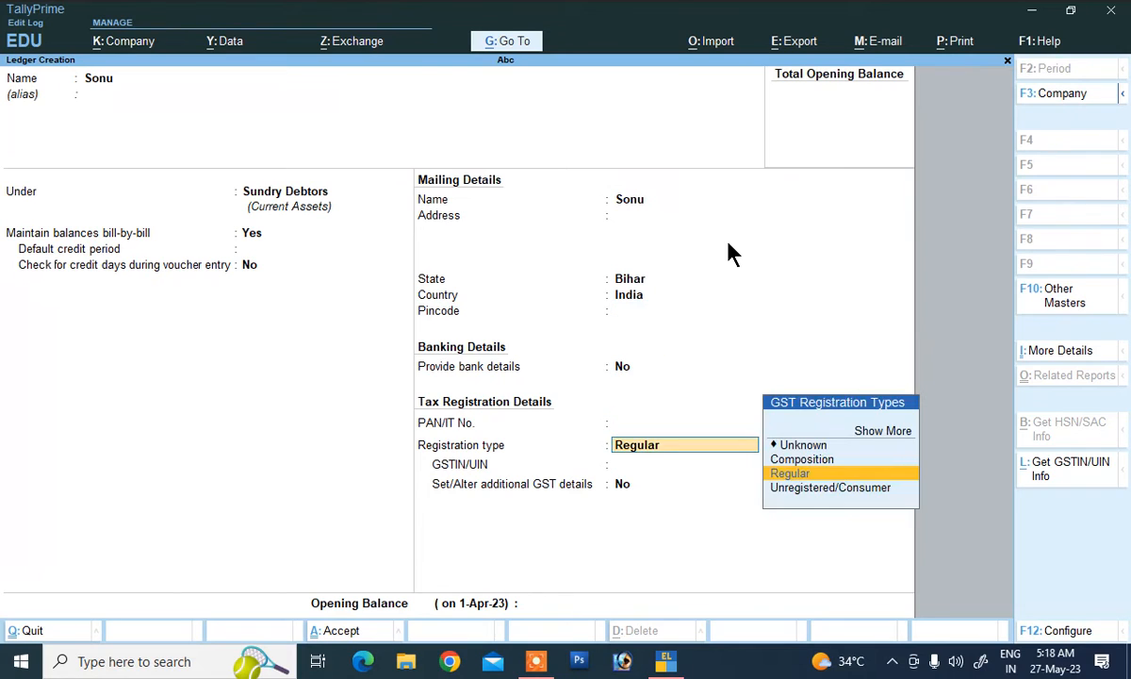
key(Down)
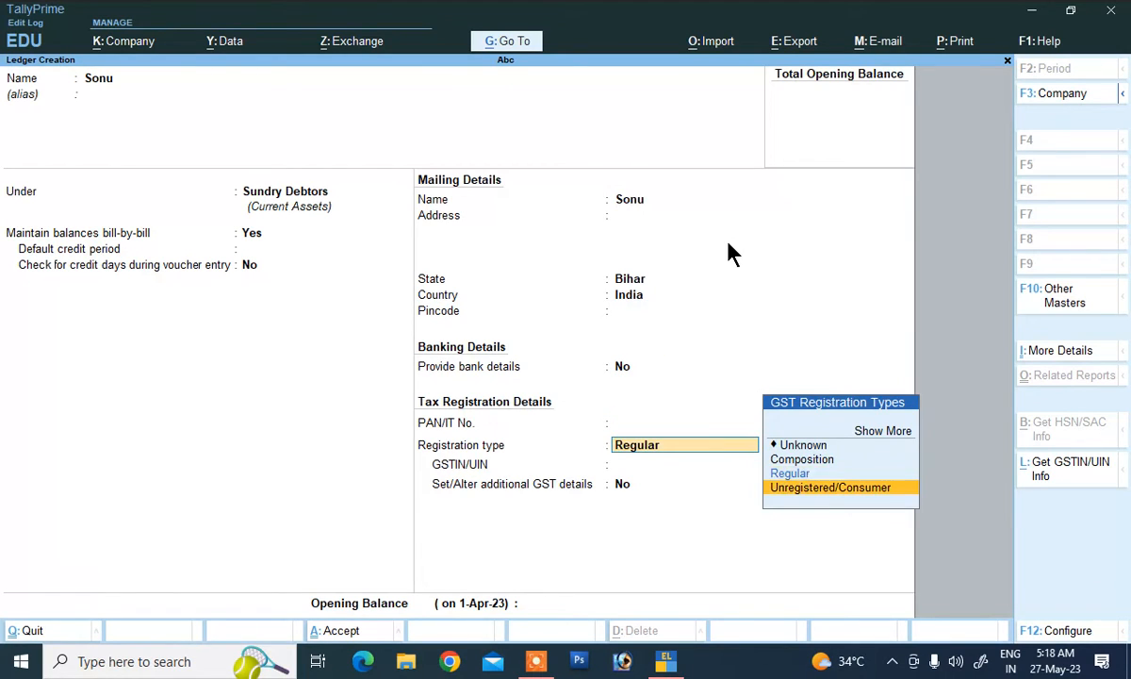
key(Return)
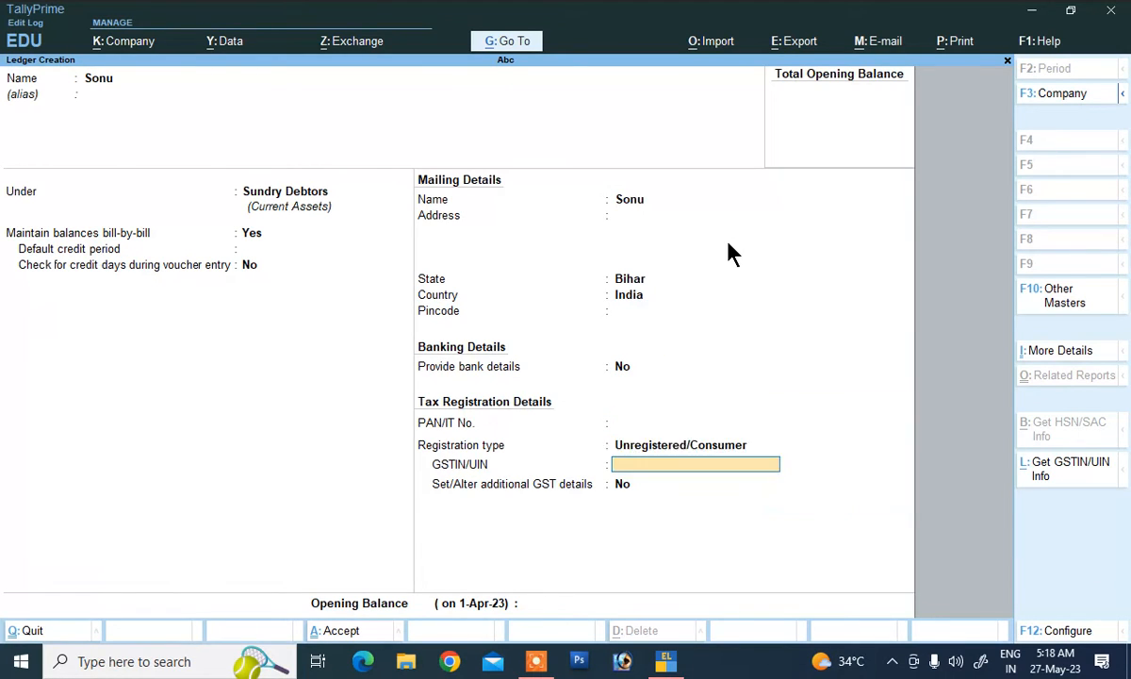
key(Return)
key(Return)
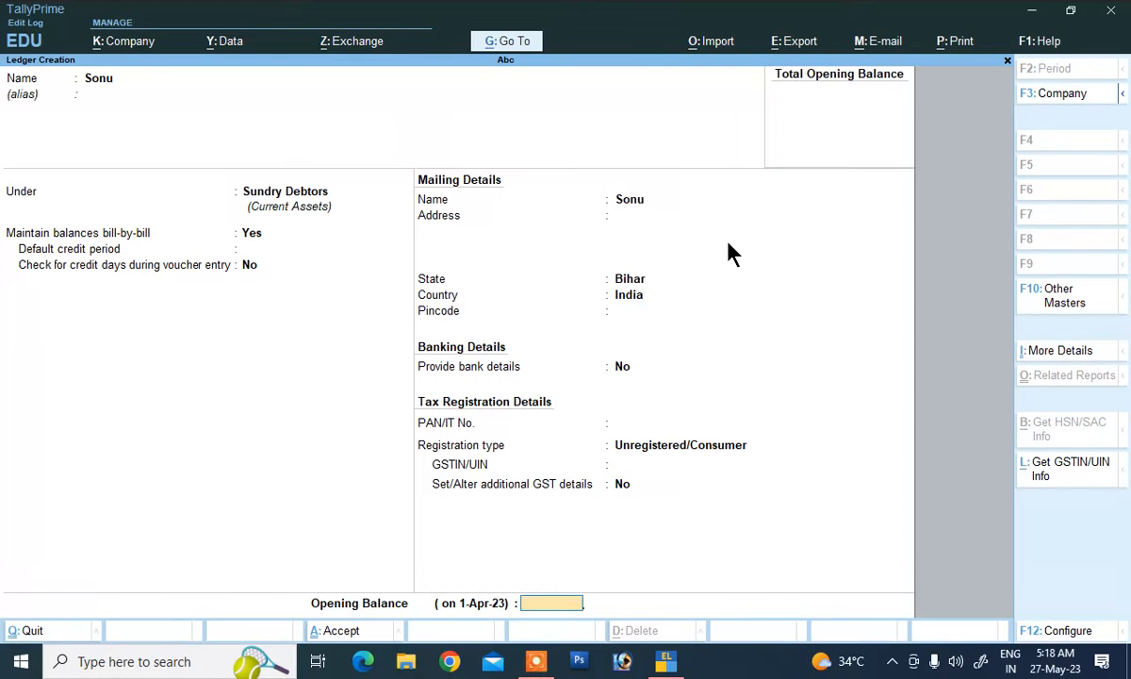
key(Return)
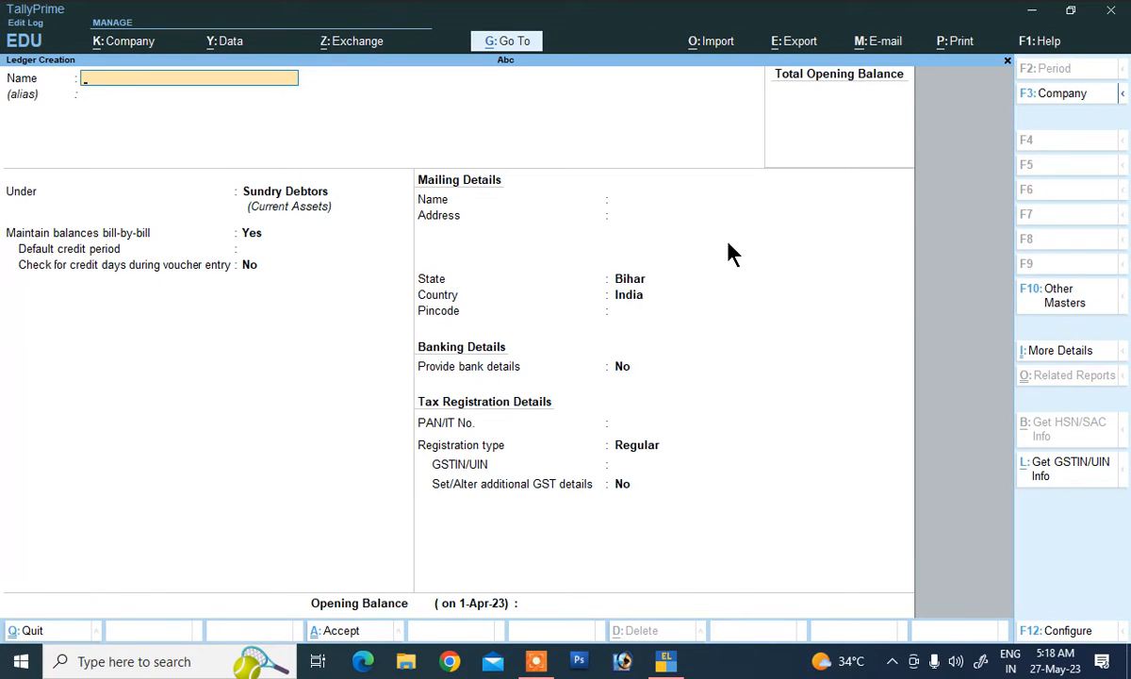
Step: Create the Cgst ledger under Duties & Taxes: GST, tax type CGST, 6%, Normal Rounding
text(Cgst)
key(Return)
key(Return)
text(D)
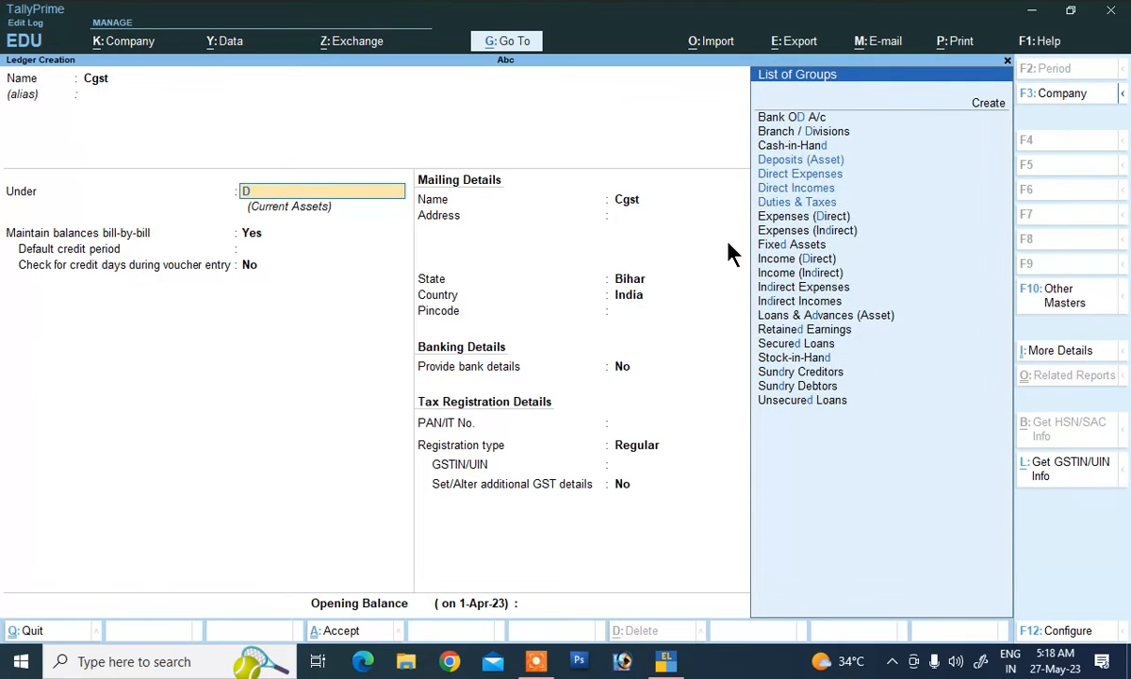
key(Down)
key(Down)
key(Down)
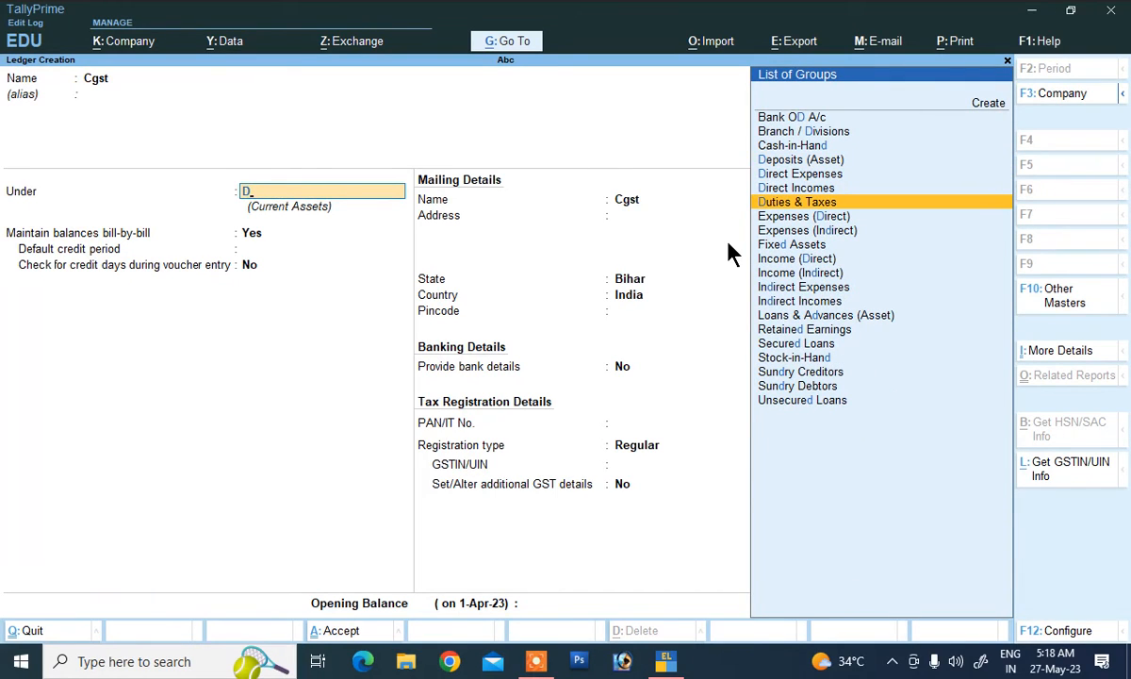
key(Return)
key(Up)
key(Return)
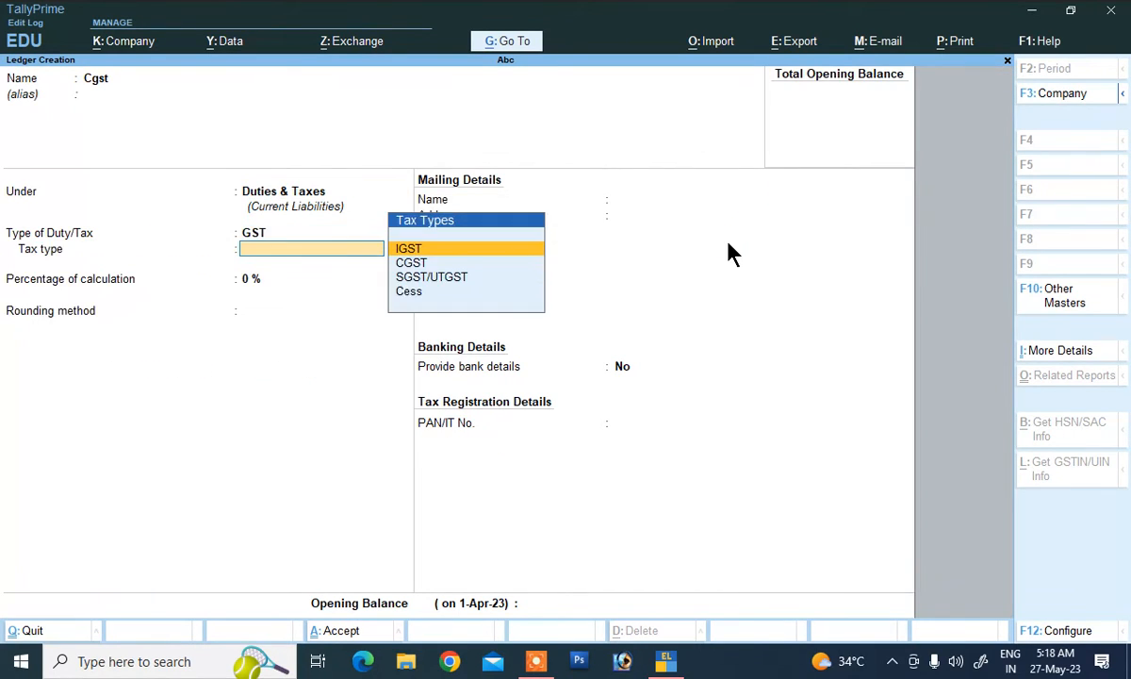
key(Down)
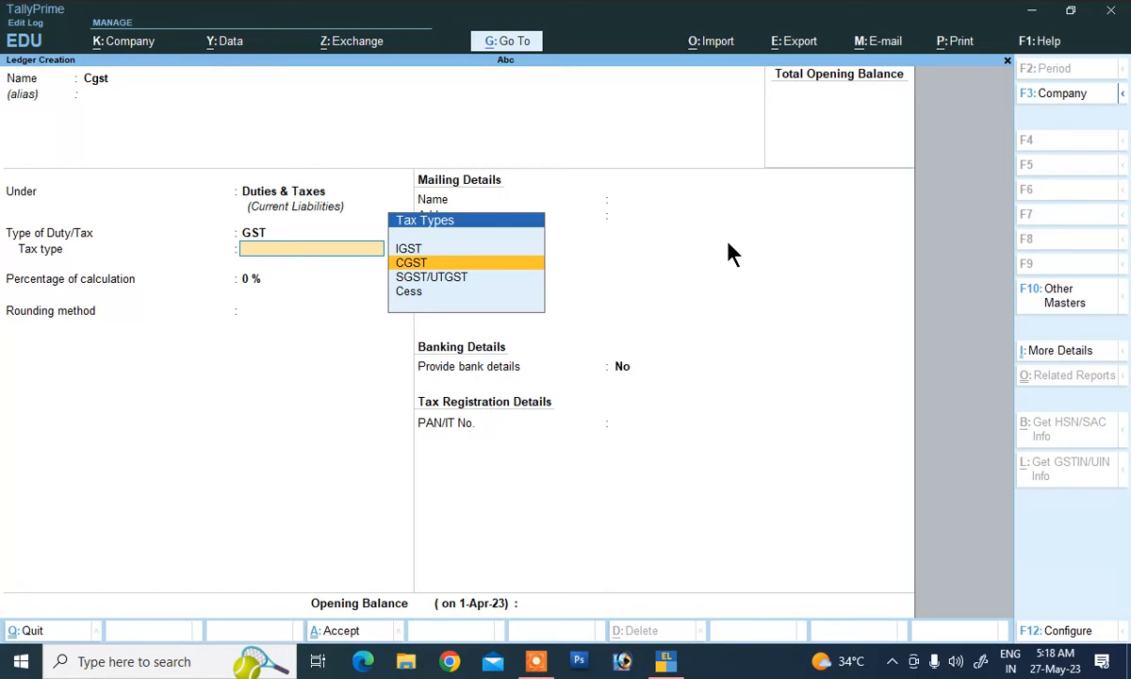
key(Return)
text(1)
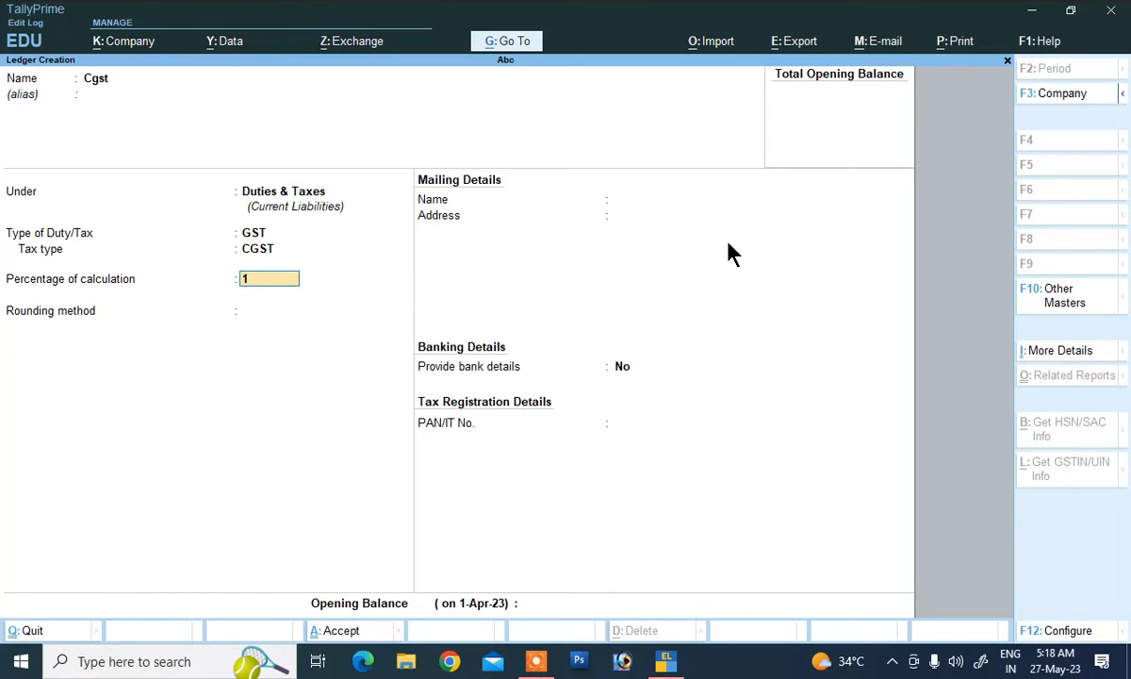
key(BackSpace)
text(6)
key(Return)
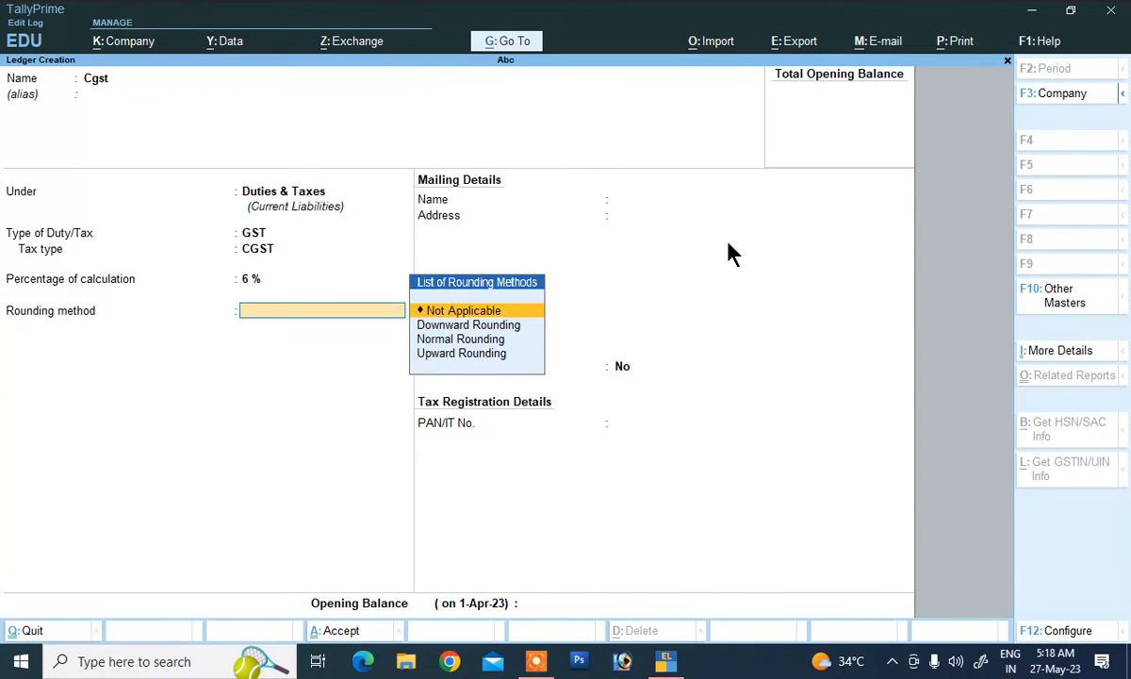
key(Down)
key(Down)
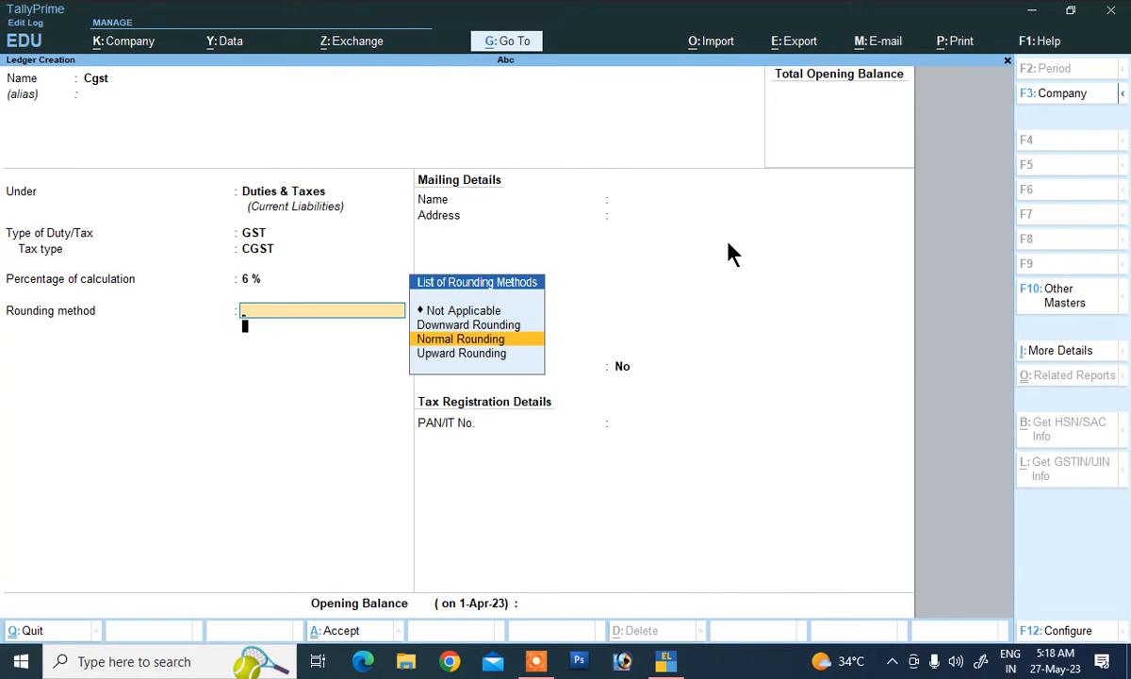
key(Return)
key(Return)
key(Return)
Step: Save Cgst, then create and save the Sgst ledger: GST, SGST/UTGST, 6%, Normal Rounding
key(Return)
key(Return)
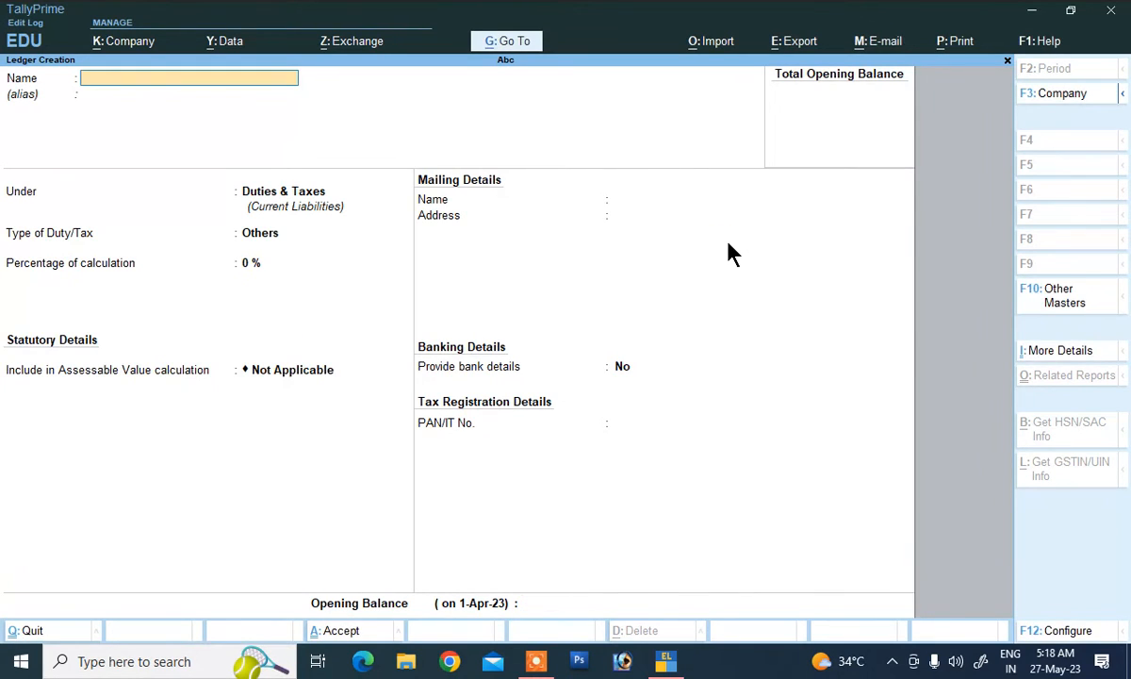
text(Sgst)
key(Return)
key(Return)
key(Return)
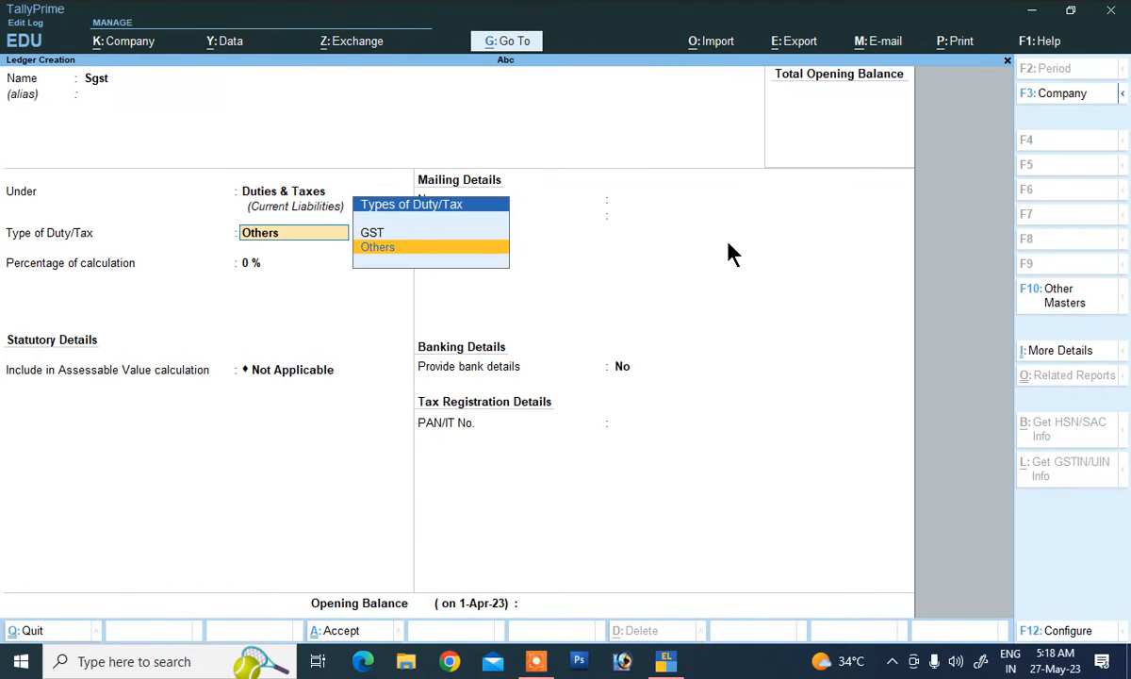
key(Up)
key(Return)
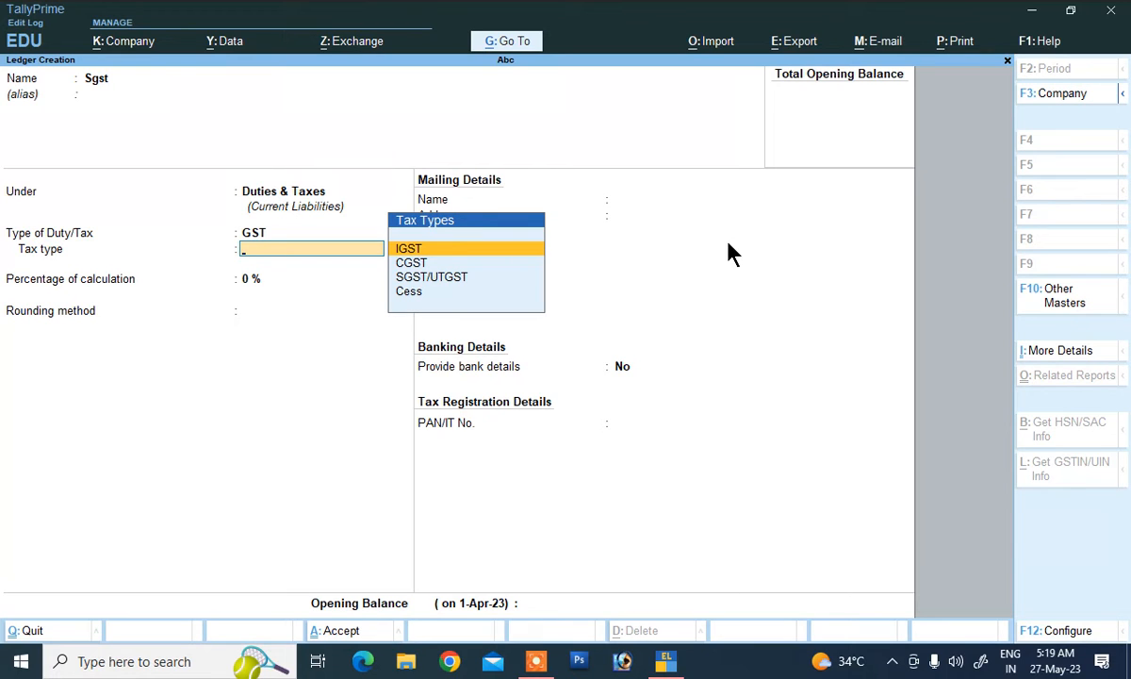
key(Down)
key(Down)
key(Return)
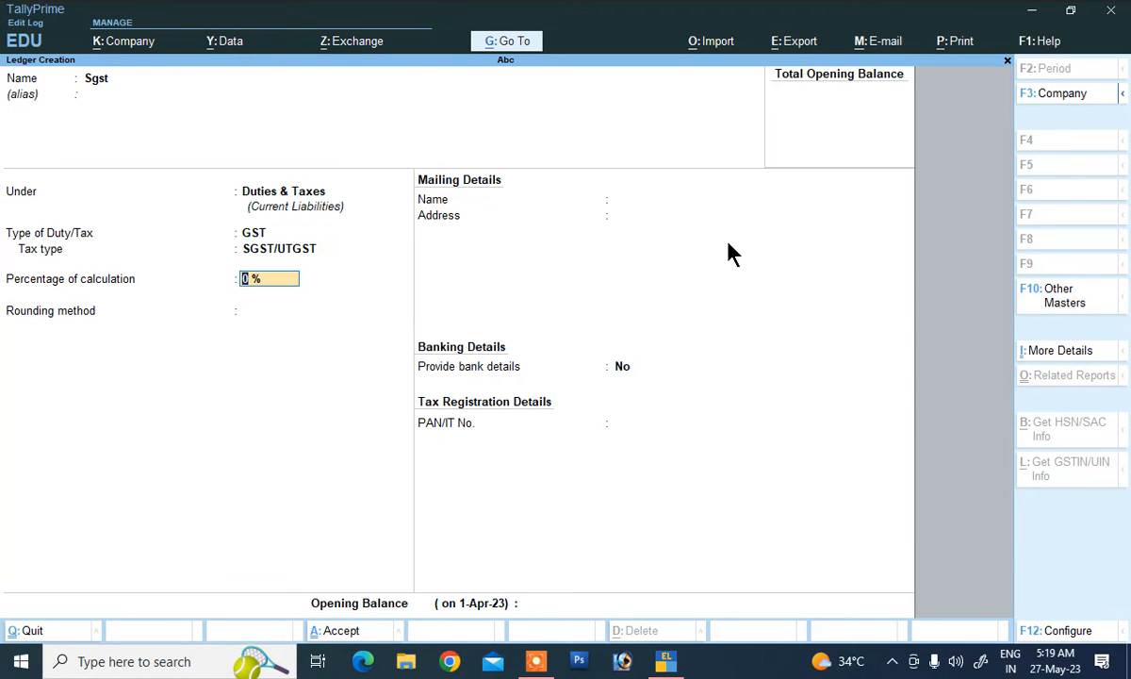
text(6)
key(Return)
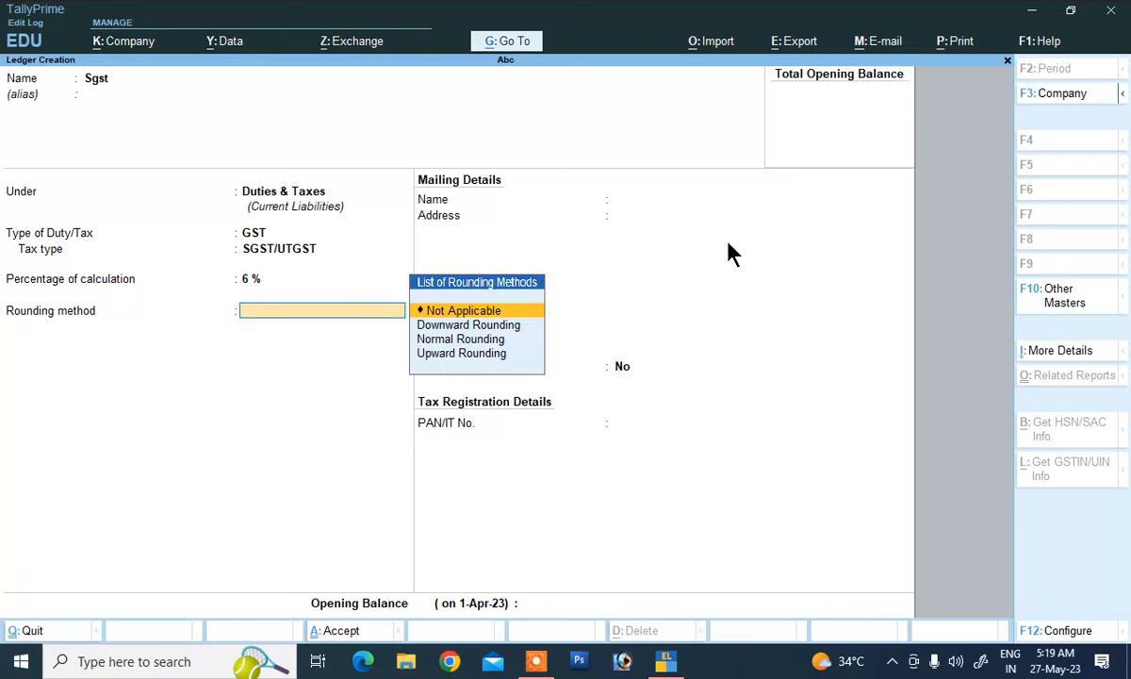
key(Down)
key(Down)
key(Return)
key(Return)
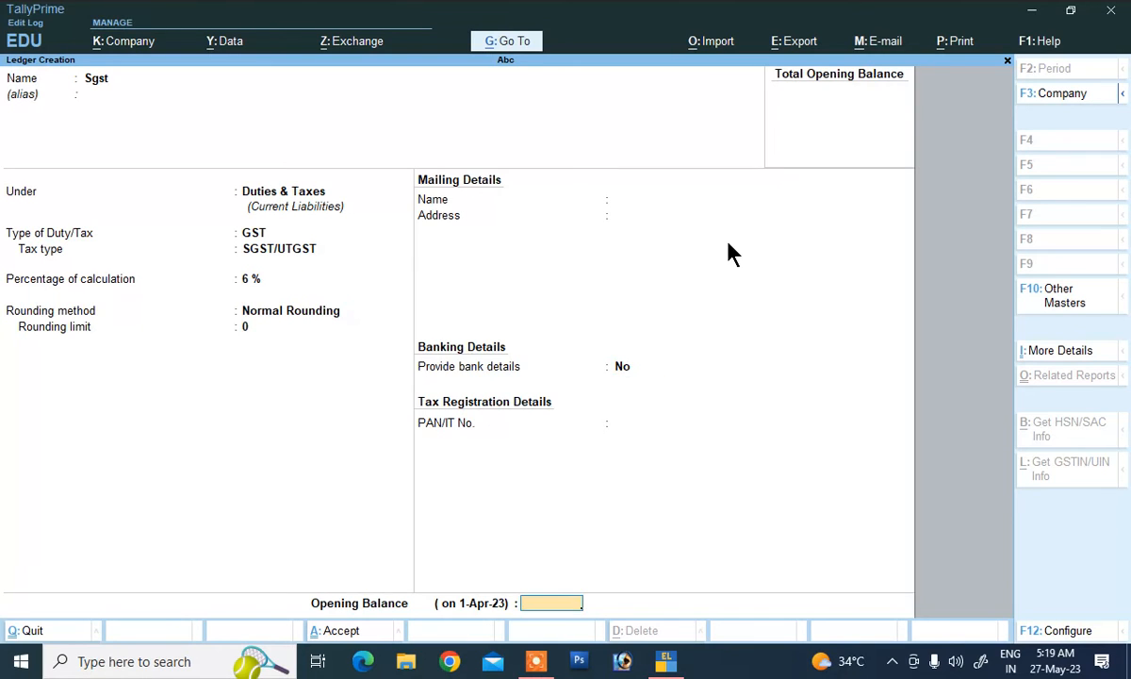
key(Return)
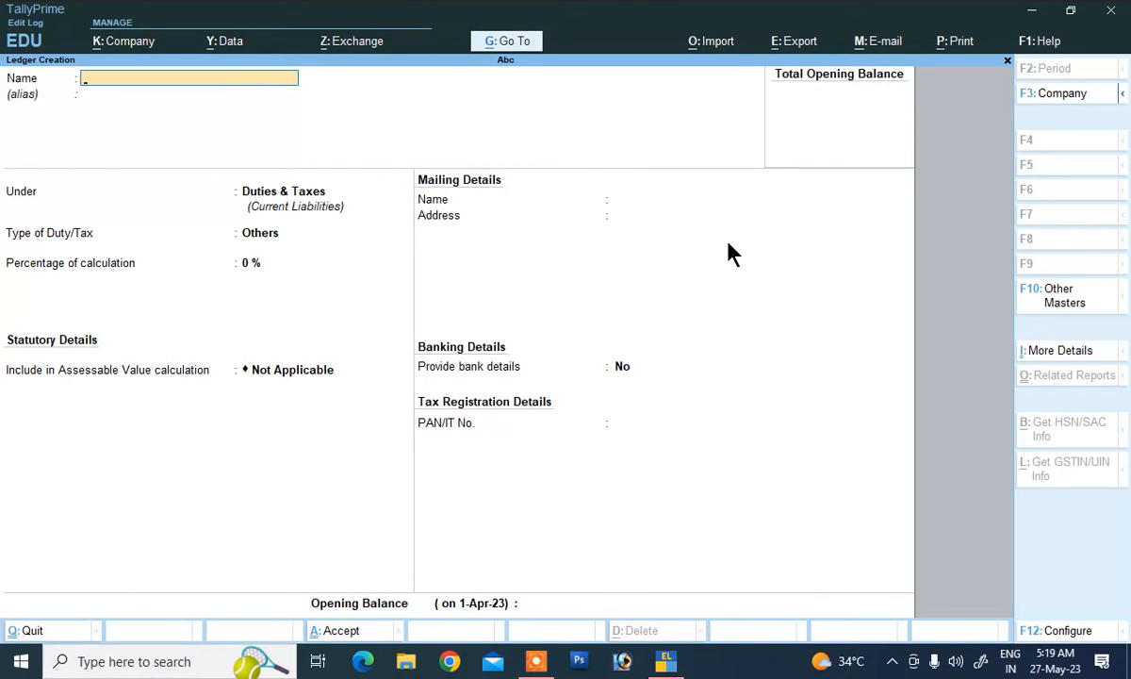
Step: Return to the Gateway of Tally and start creating a new Unit master
key(Escape)
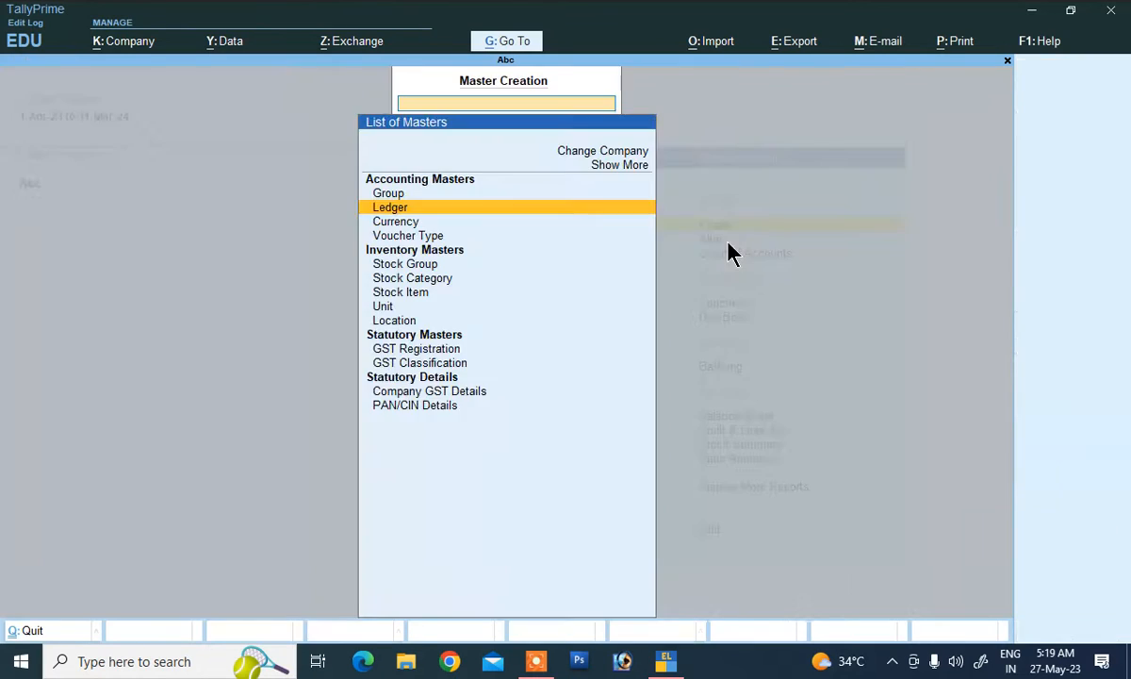
key(Escape)
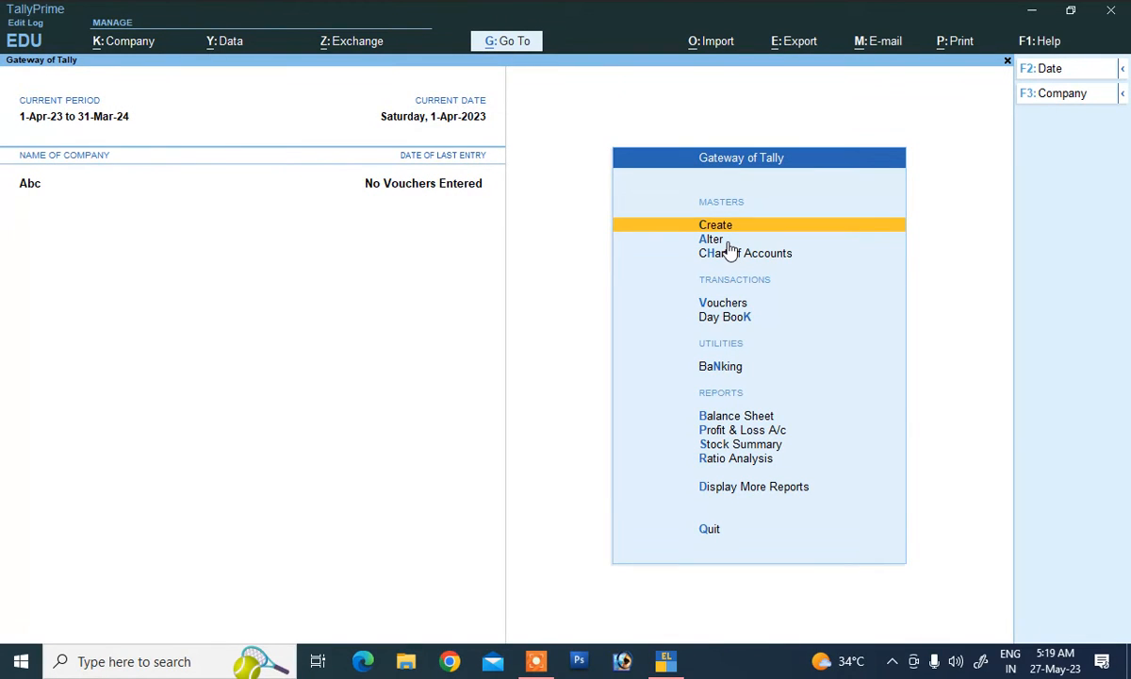
key(Return)
key(Down)
key(Down)
key(Down)
key(Down)
key(Down)
key(Down)
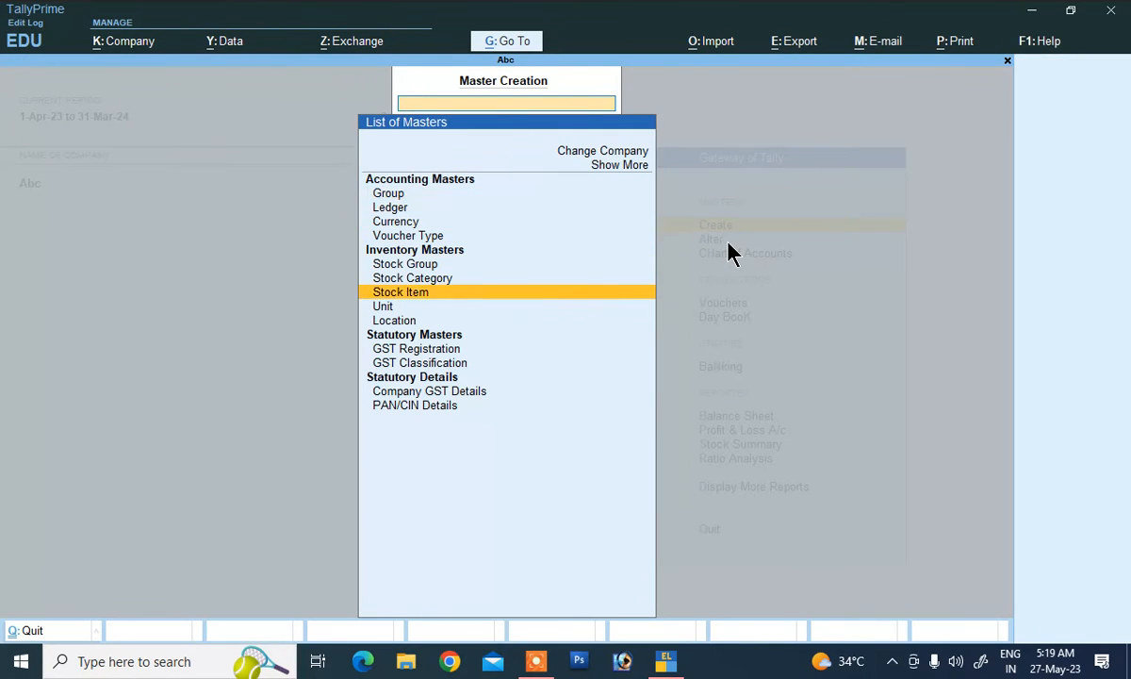
key(Down)
key(Return)
Step: Save unit 'pc' with formal name Piece, UQC PCS-PIECES and 0 decimal places
text(pc)
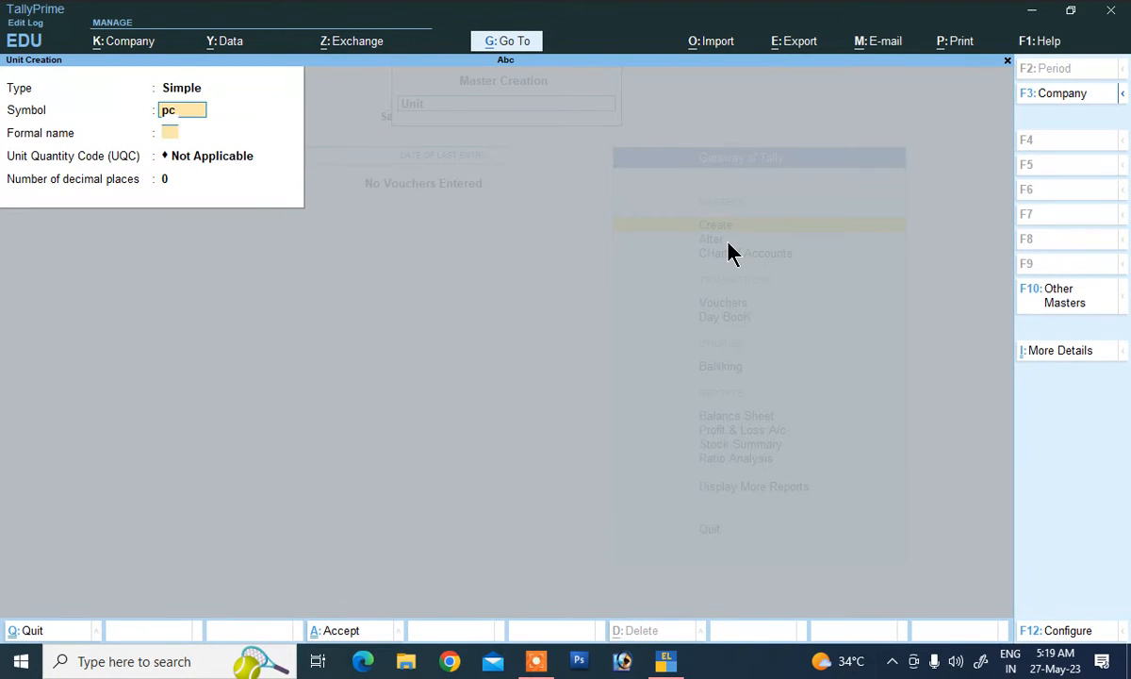
key(Return)
text(Piec)
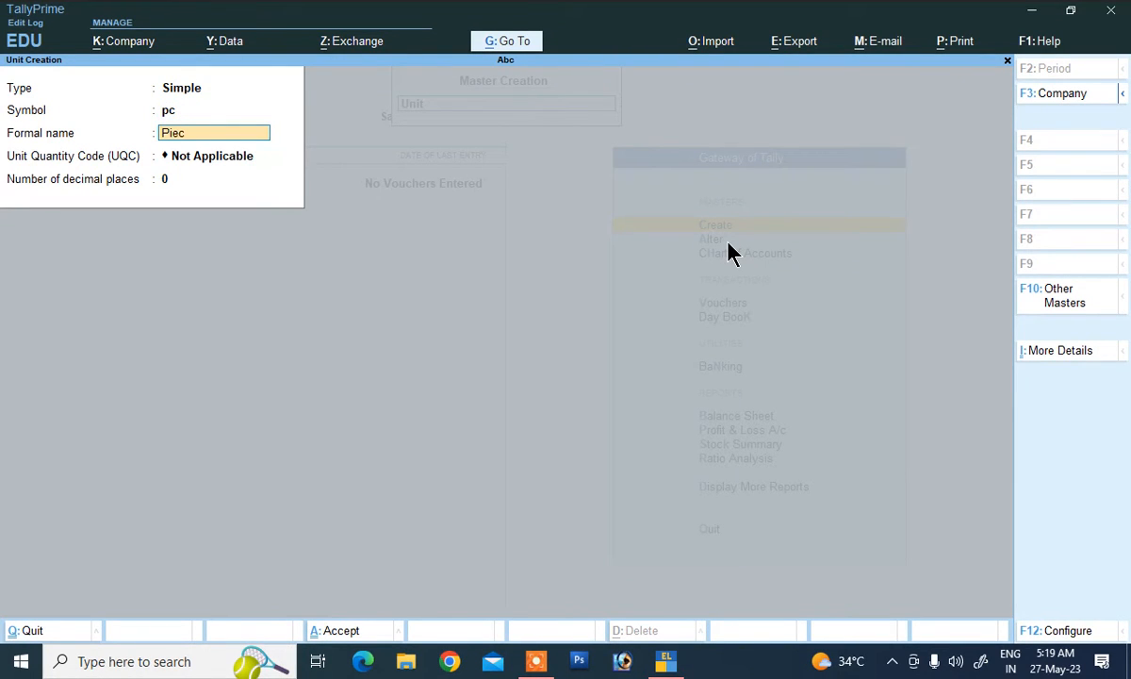
key(Return)
key(BackSpace)
text(Piece)
key(Return)
key(Return)
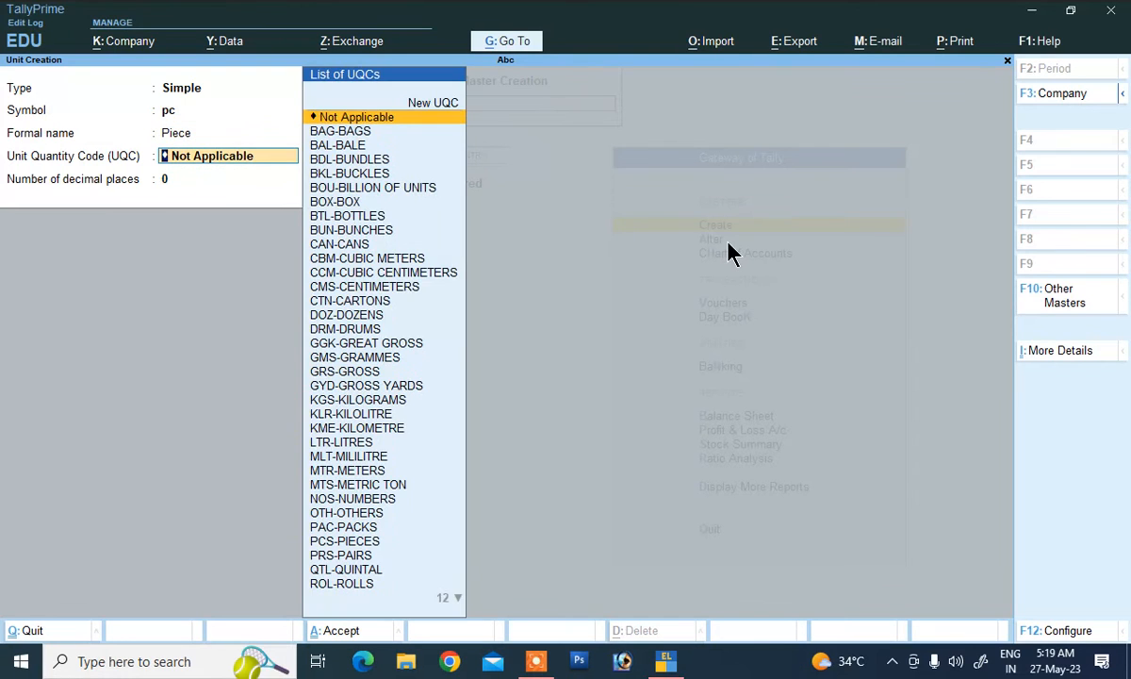
text(p)
key(Down)
key(Down)
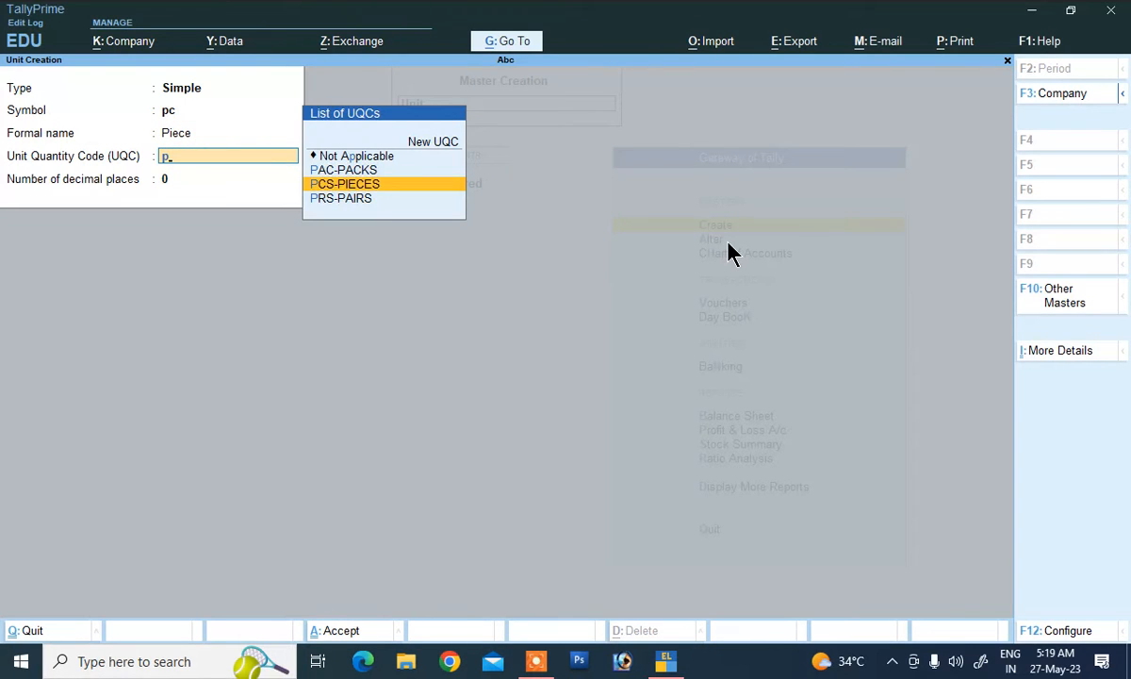
key(Return)
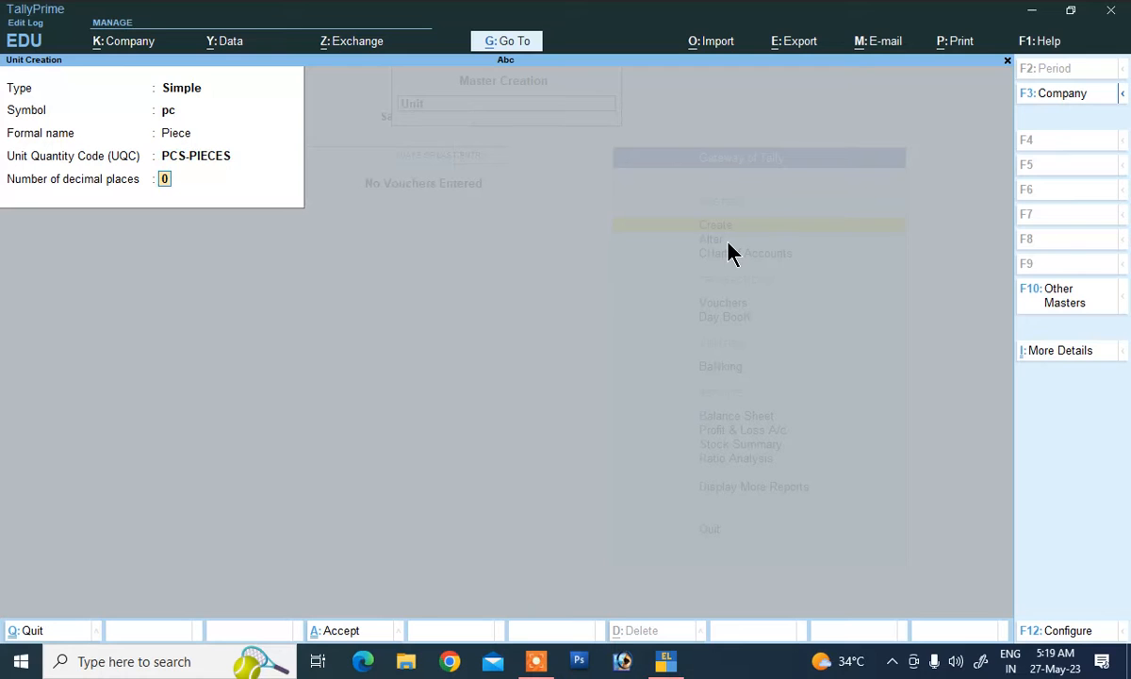
key(Return)
key(Return)
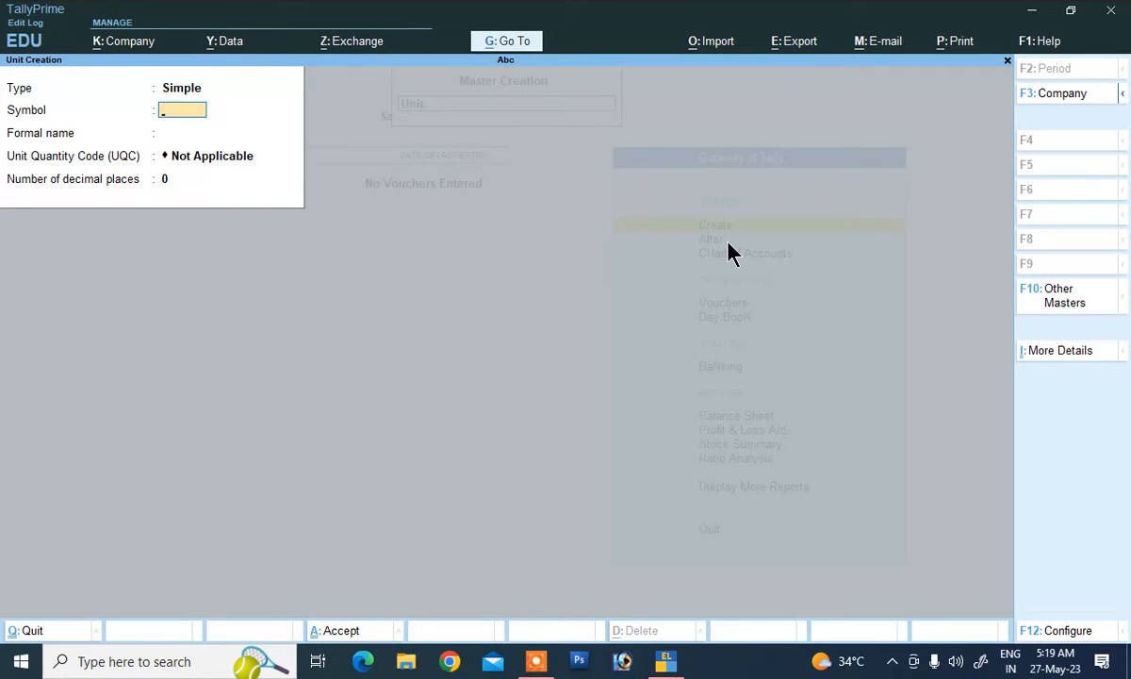
key(Escape)
Step: Save stock group 'Cloth' under Primary, then go back to the masters list
key(Up)
key(Up)
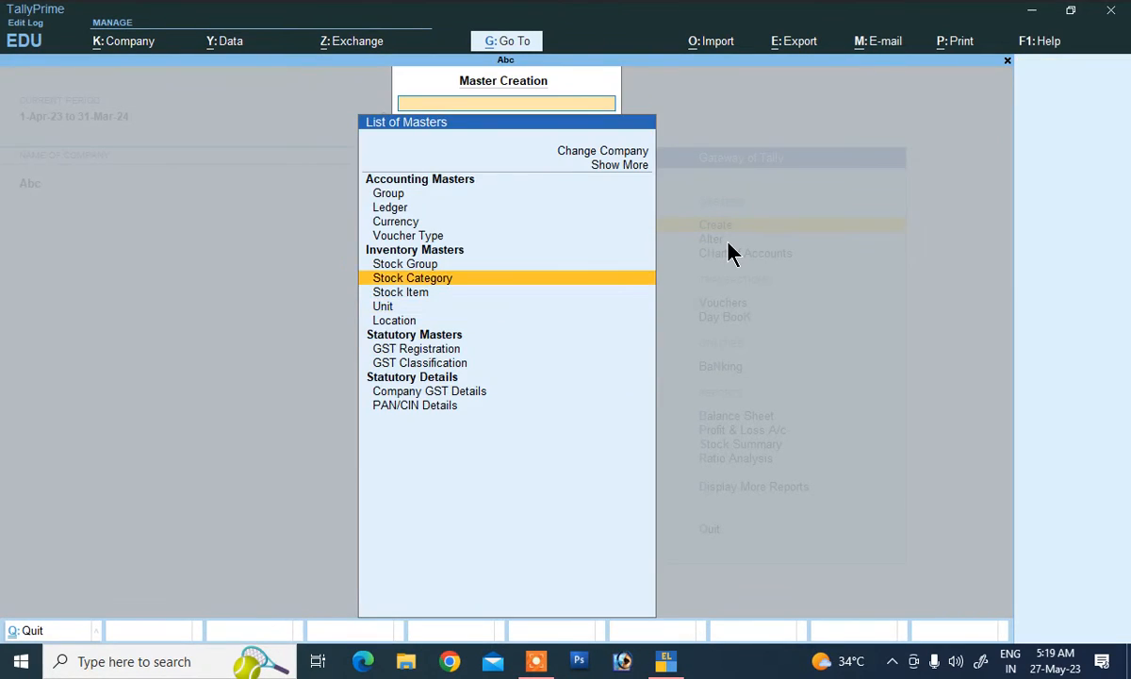
key(Up)
key(Return)
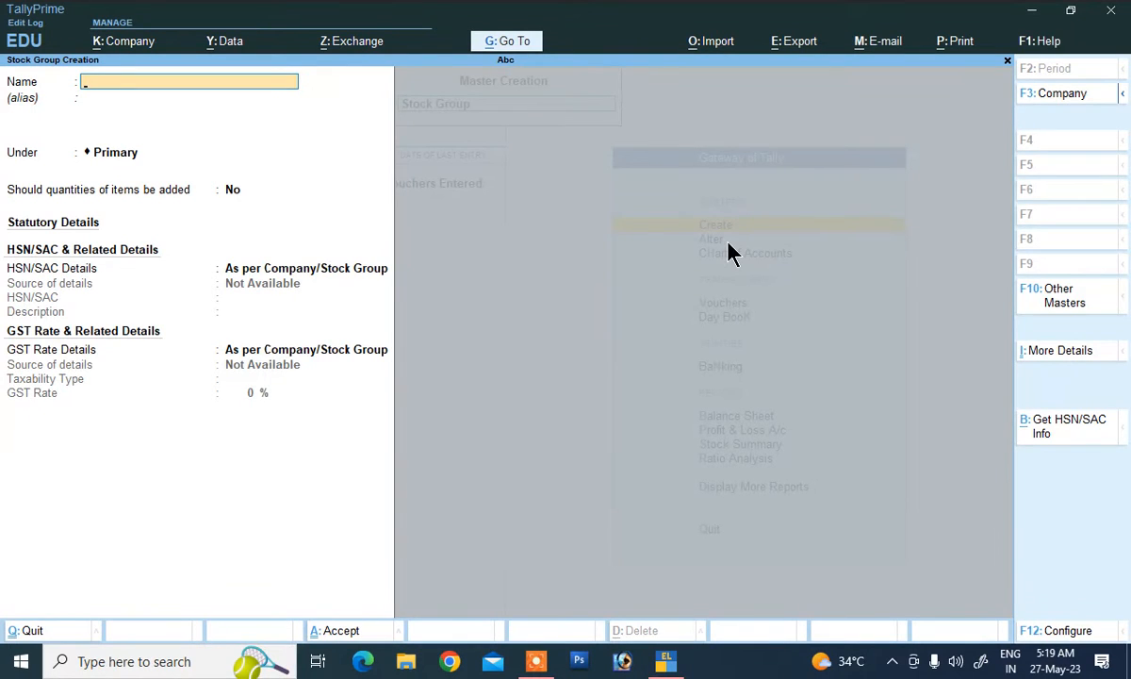
text(Cloth)
key(Return)
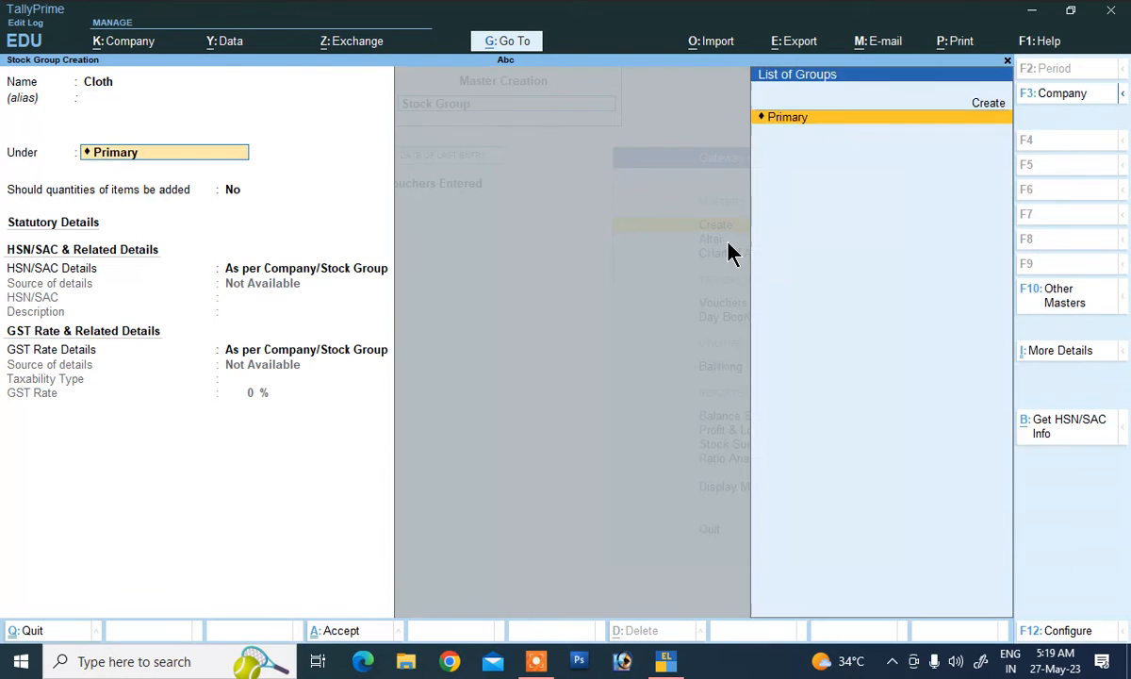
key(Return)
key(Return)
key(Return)
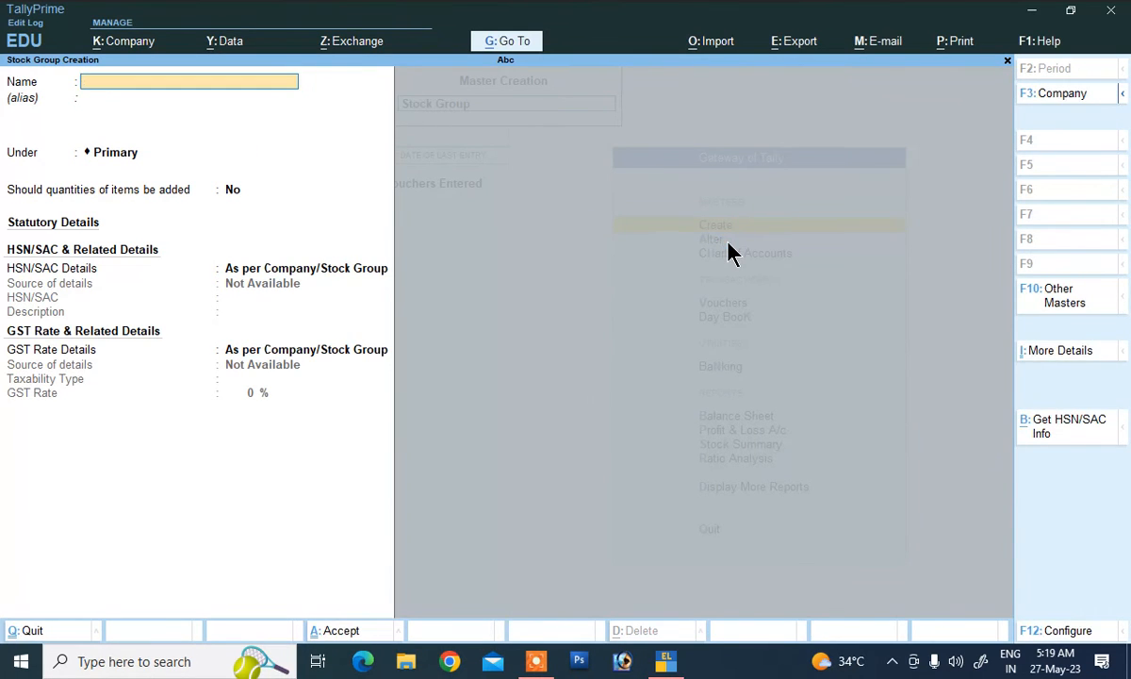
key(Escape)
key(Escape)
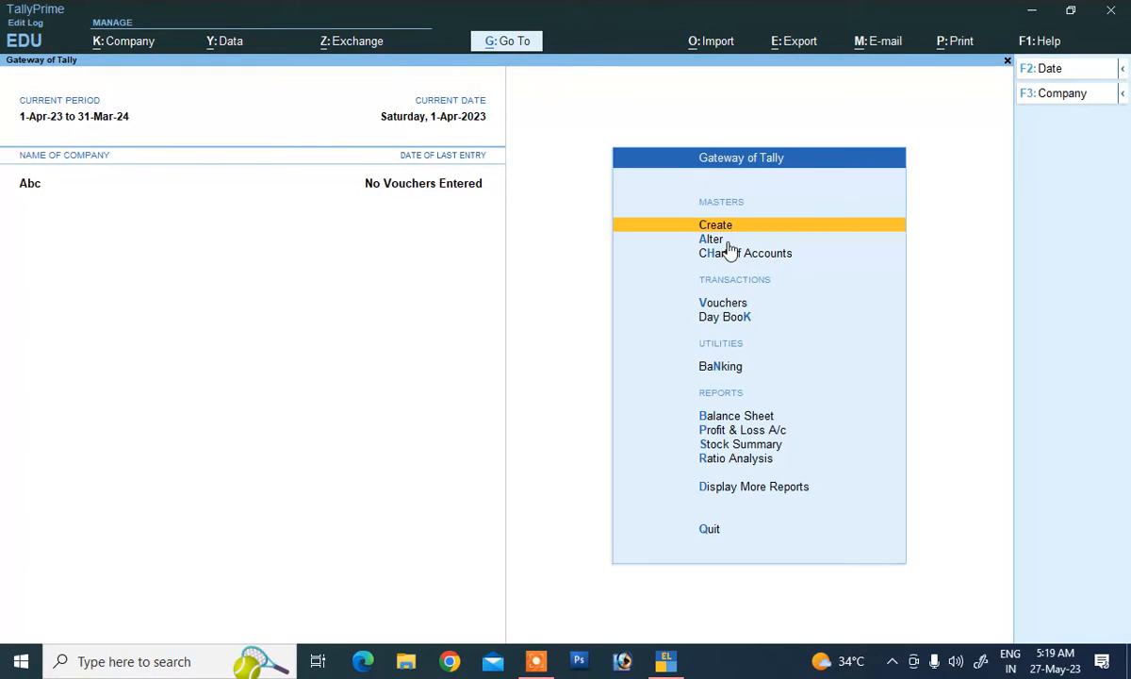
key(Return)
Step: Start stock item 'Shirt' under group Cloth with unit pc
key(Down)
key(Down)
key(Down)
key(Down)
key(Down)
key(Down)
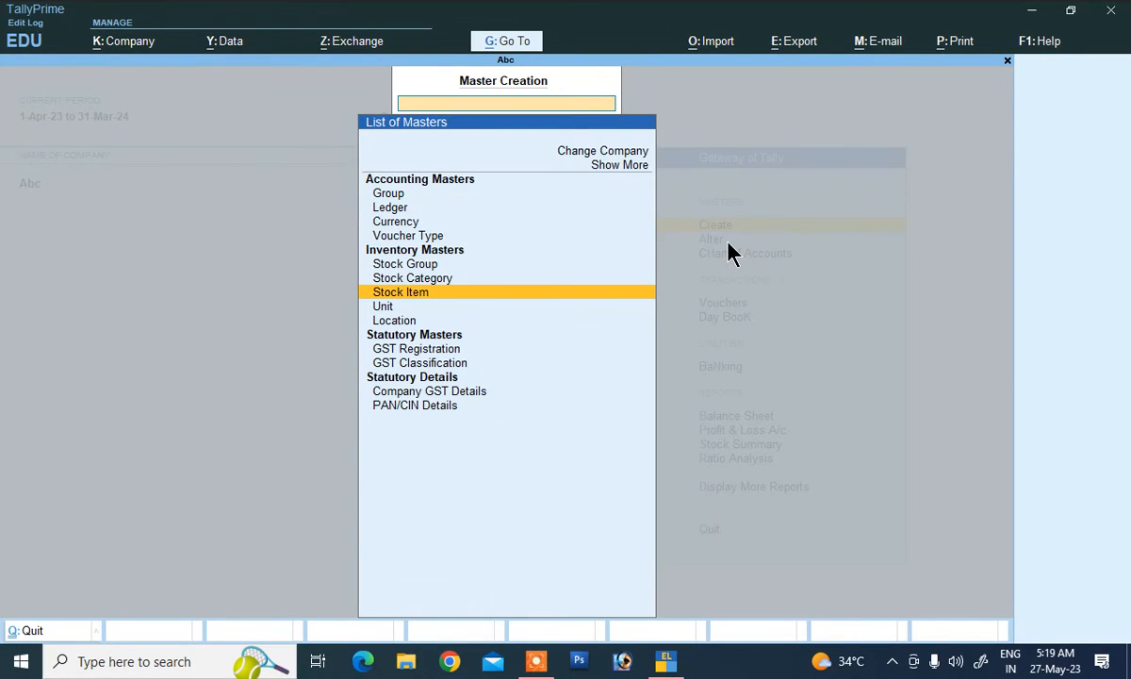
key(Return)
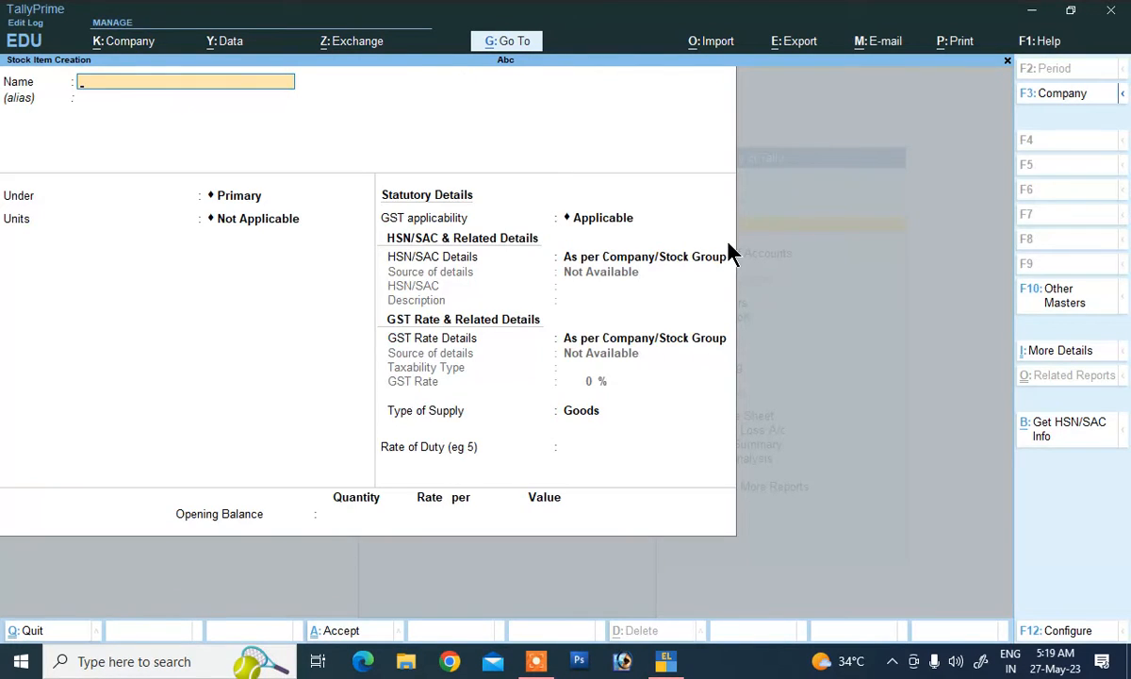
text(Shirt)
key(Return)
key(Down)
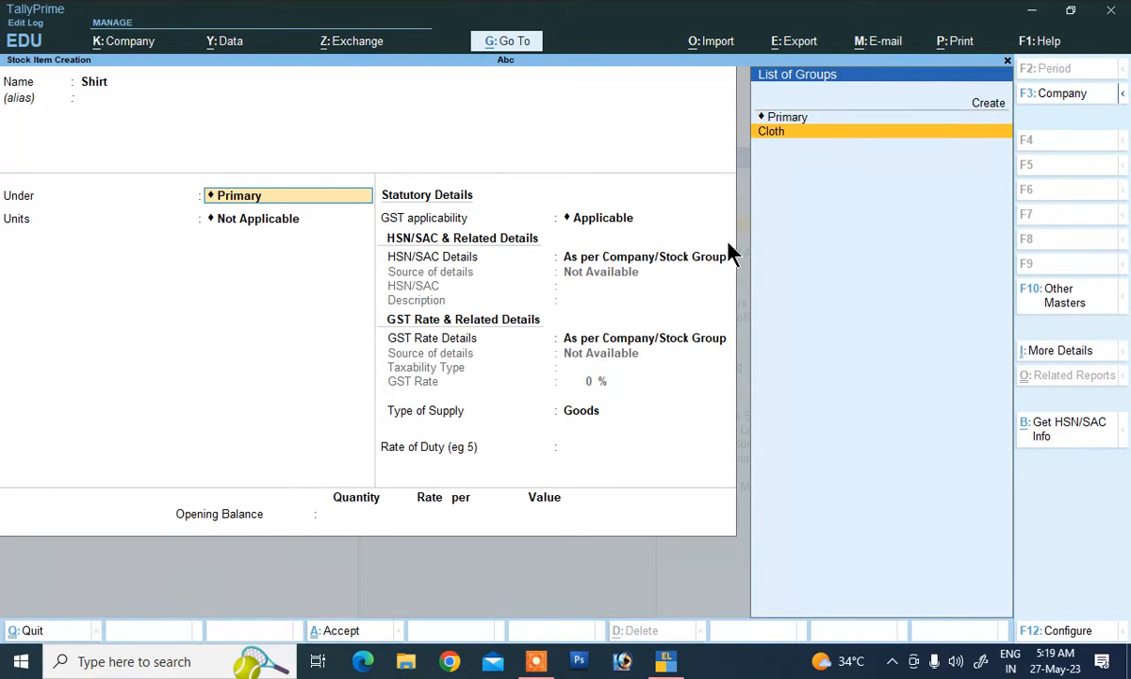
key(Return)
key(Down)
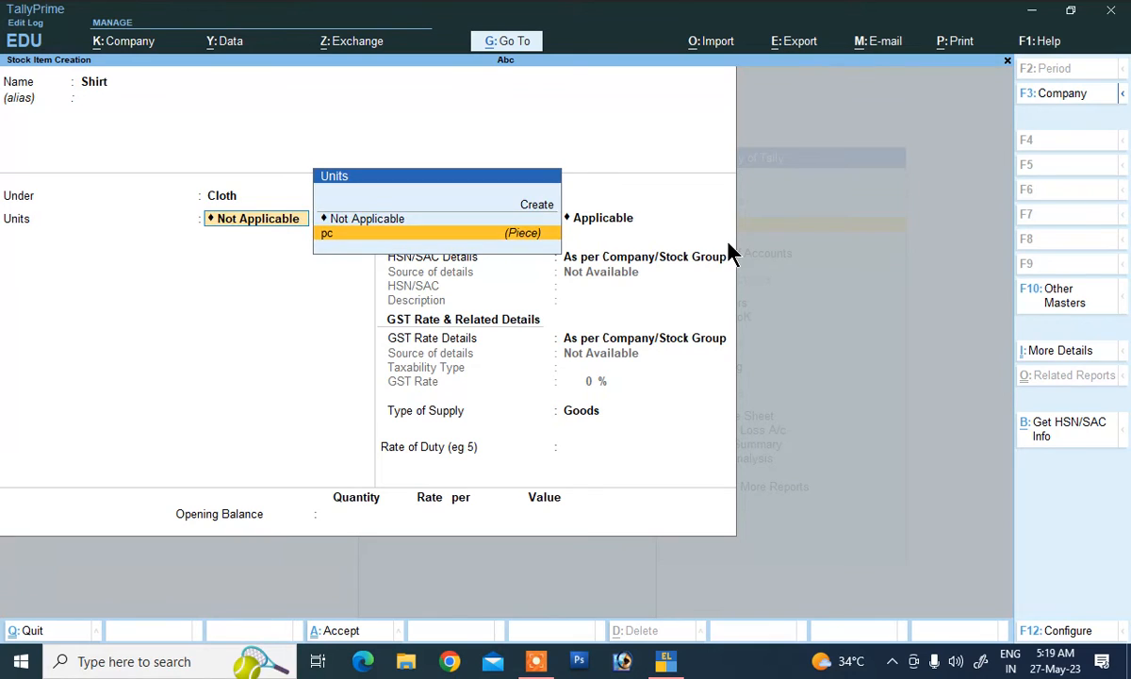
key(Return)
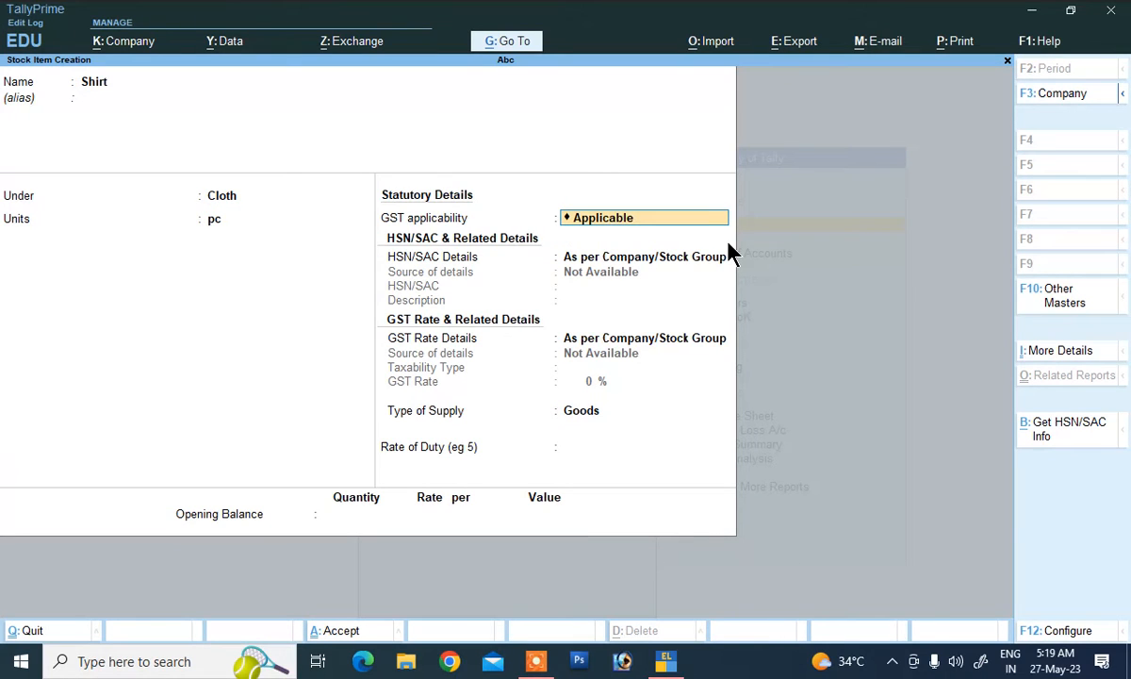
Step: Specify HSN 45689 with description 'M Size' for Shirt
key(Return)
key(Down)
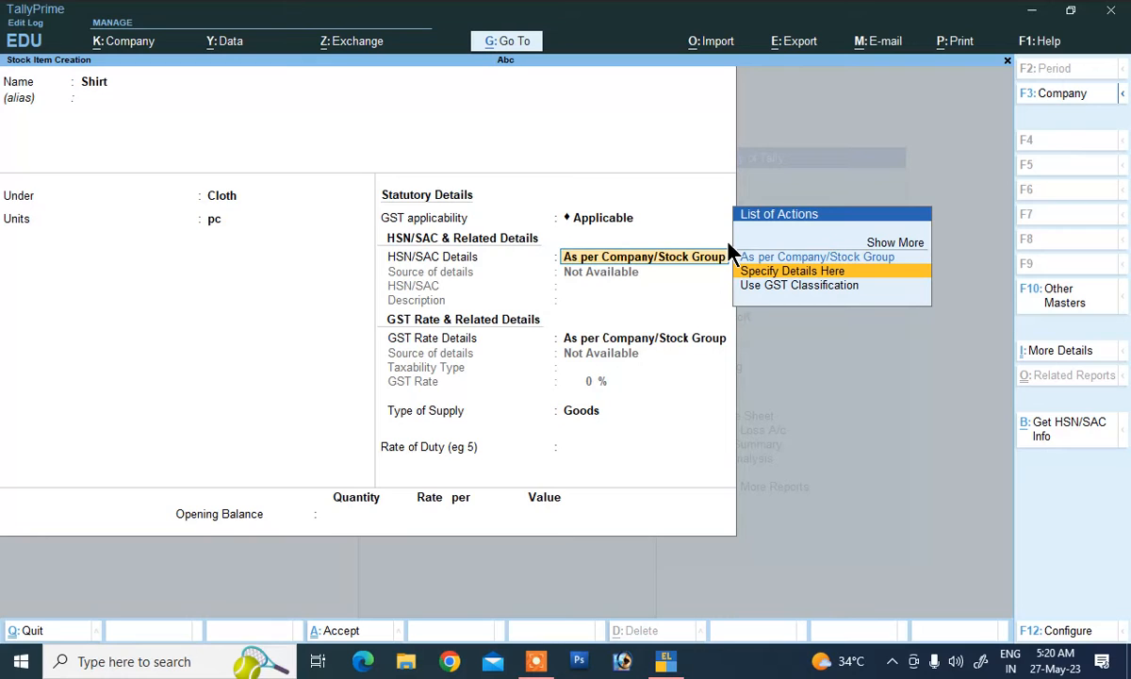
key(Return)
text(45689)
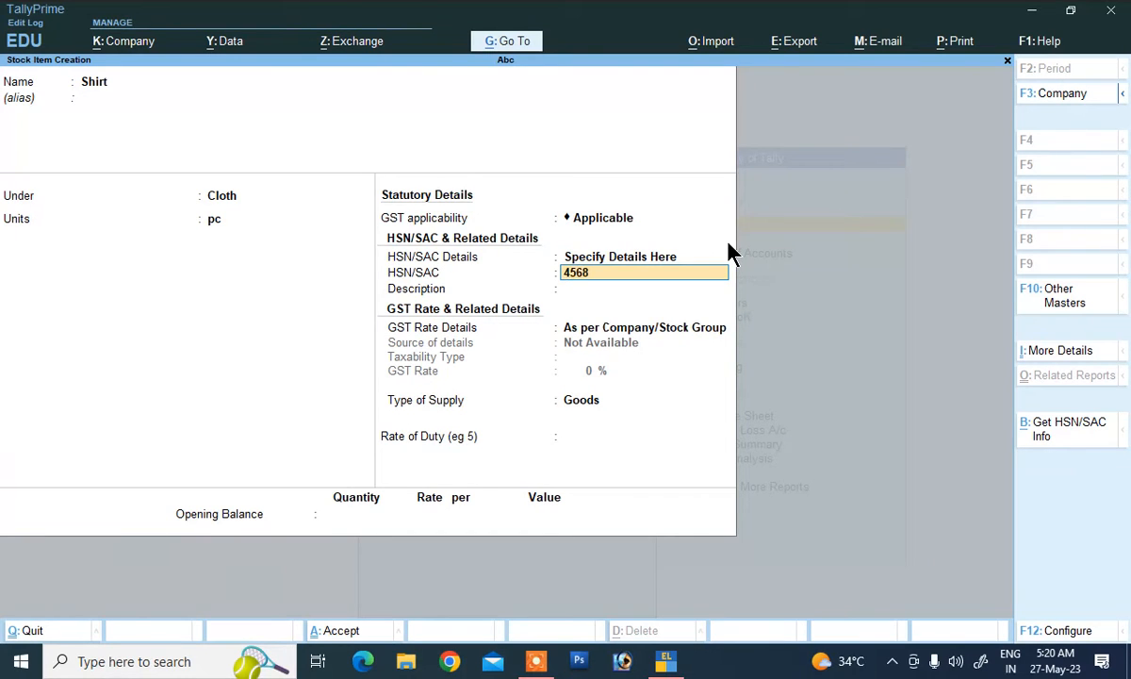
key(Return)
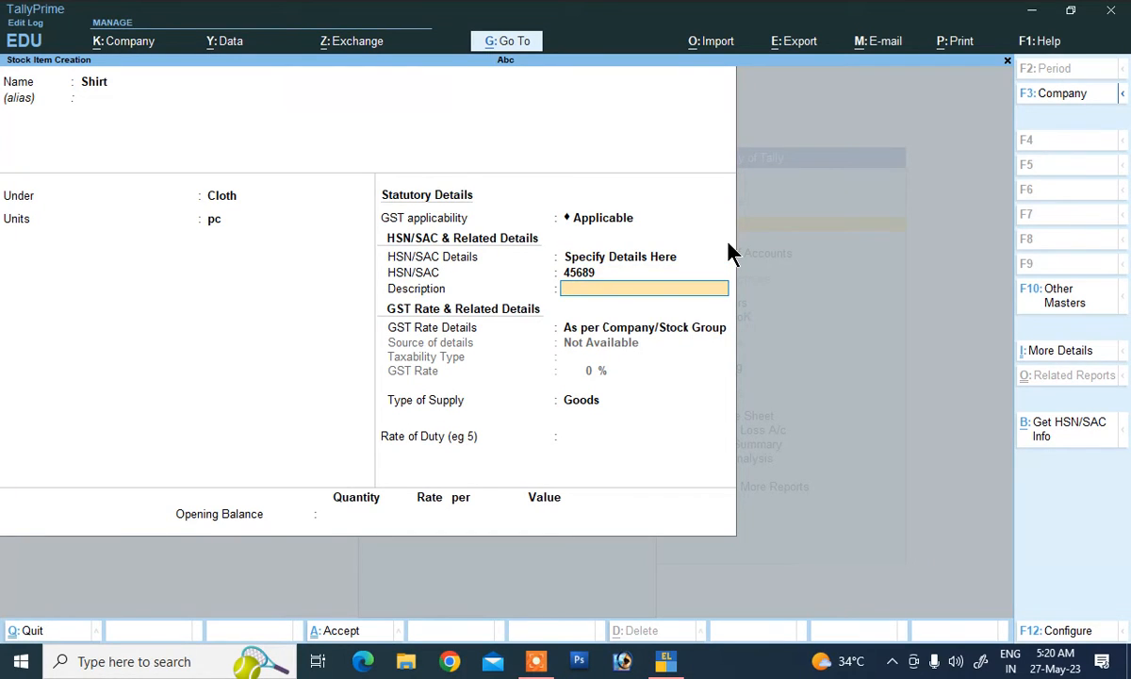
text(M Size)
key(Return)
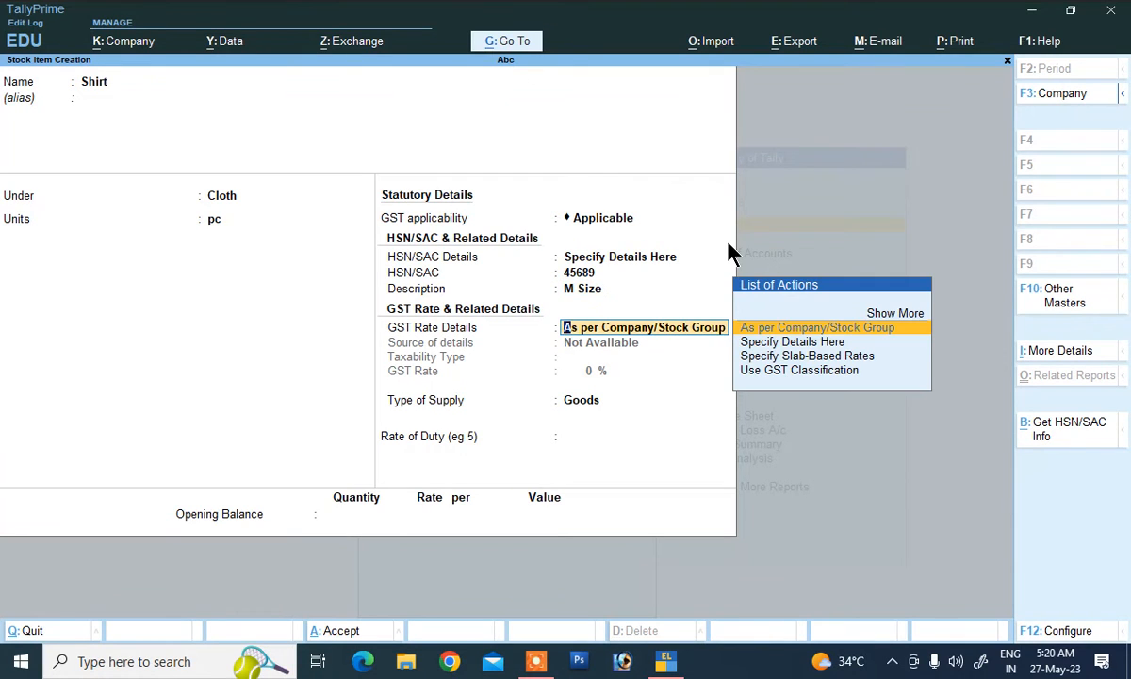
Step: Make Shirt taxable at 12% GST as Goods and save the item
key(Down)
key(Return)
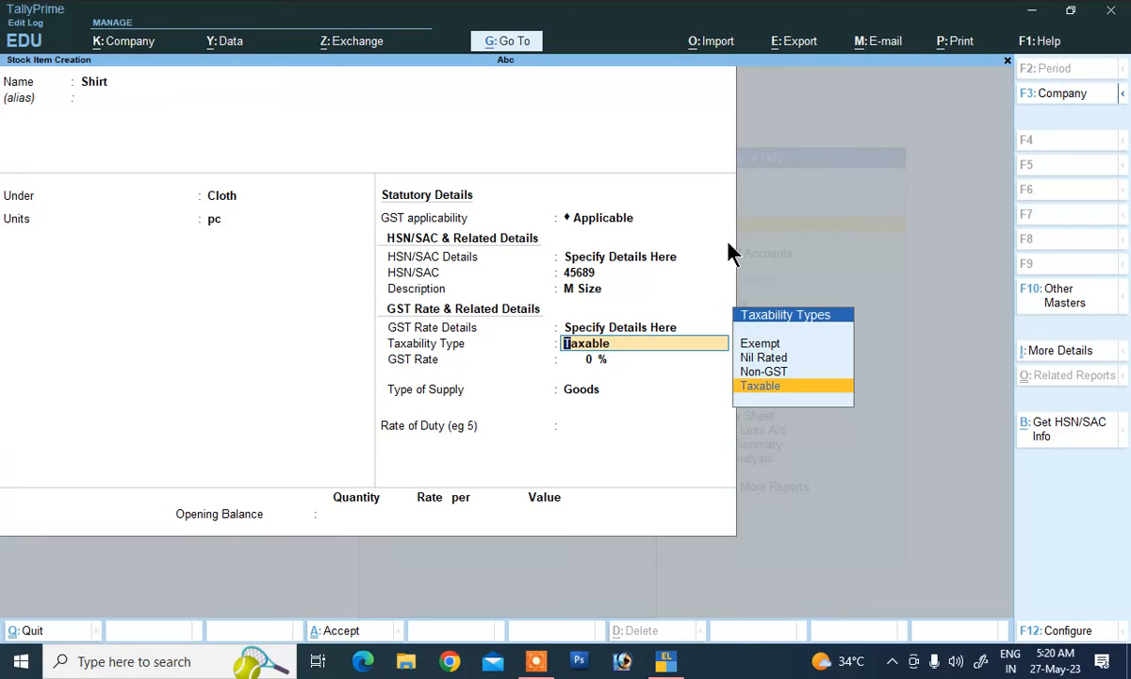
key(Return)
text(12)
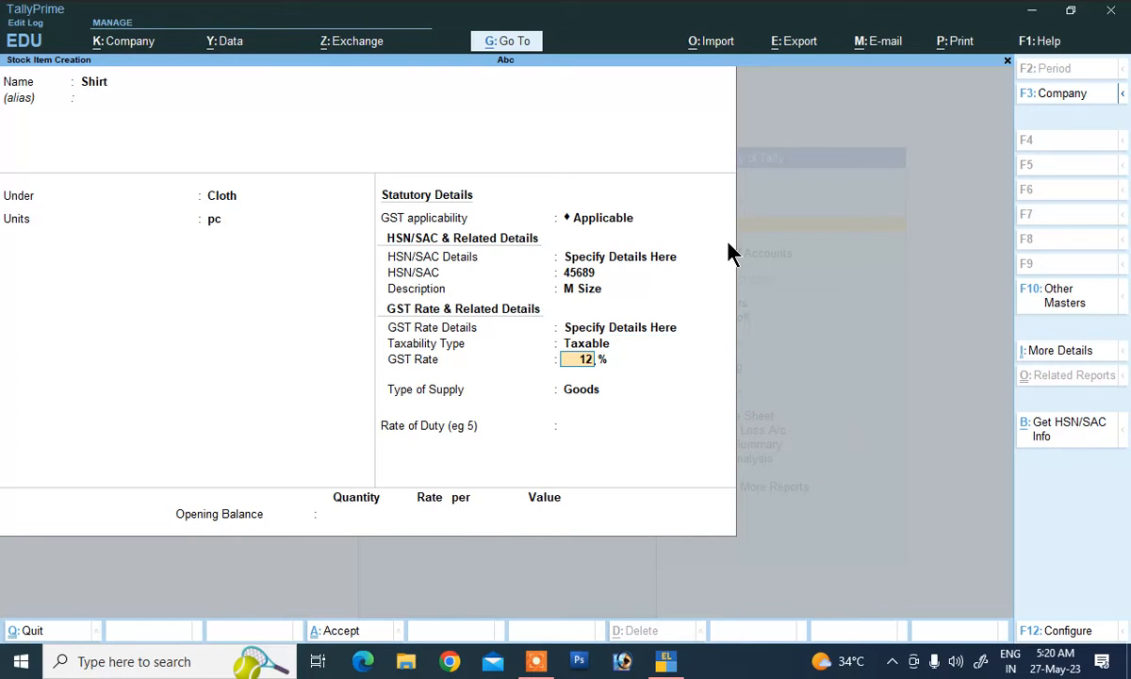
key(Return)
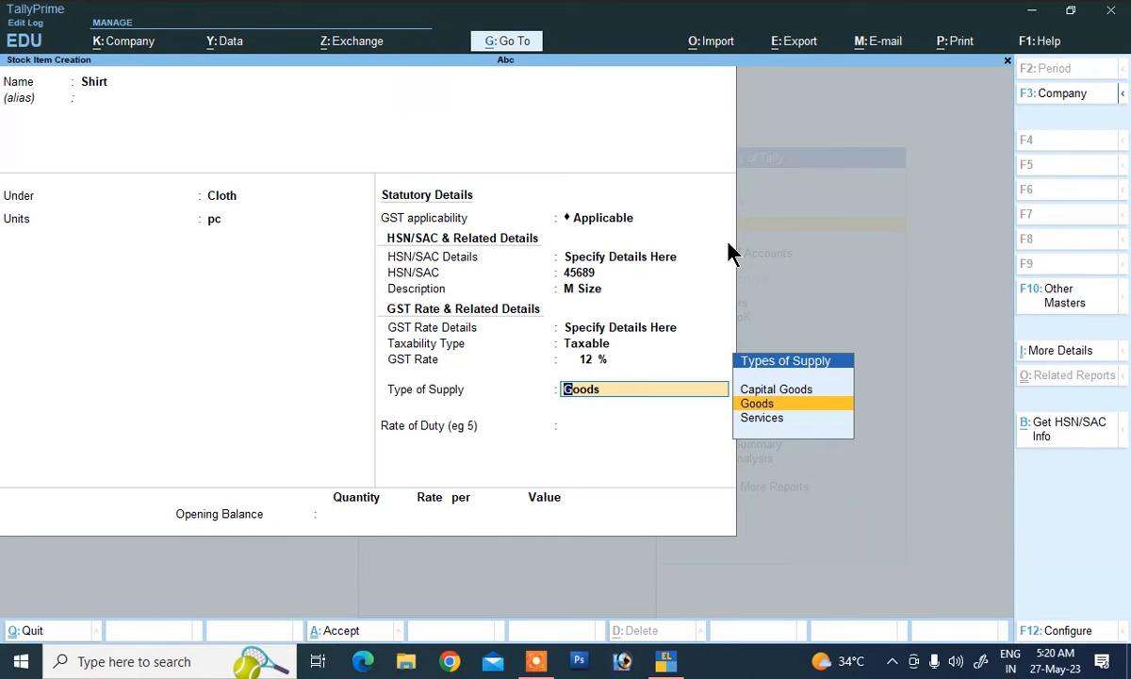
key(Return)
key(Return)
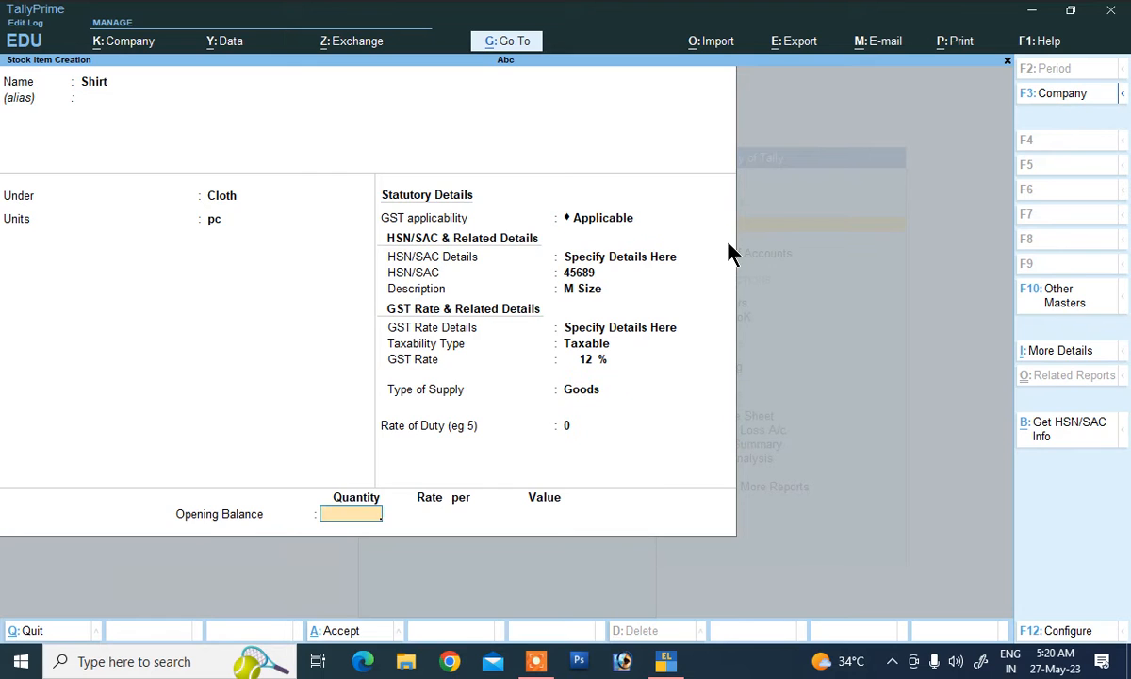
key(Return)
key(Return)
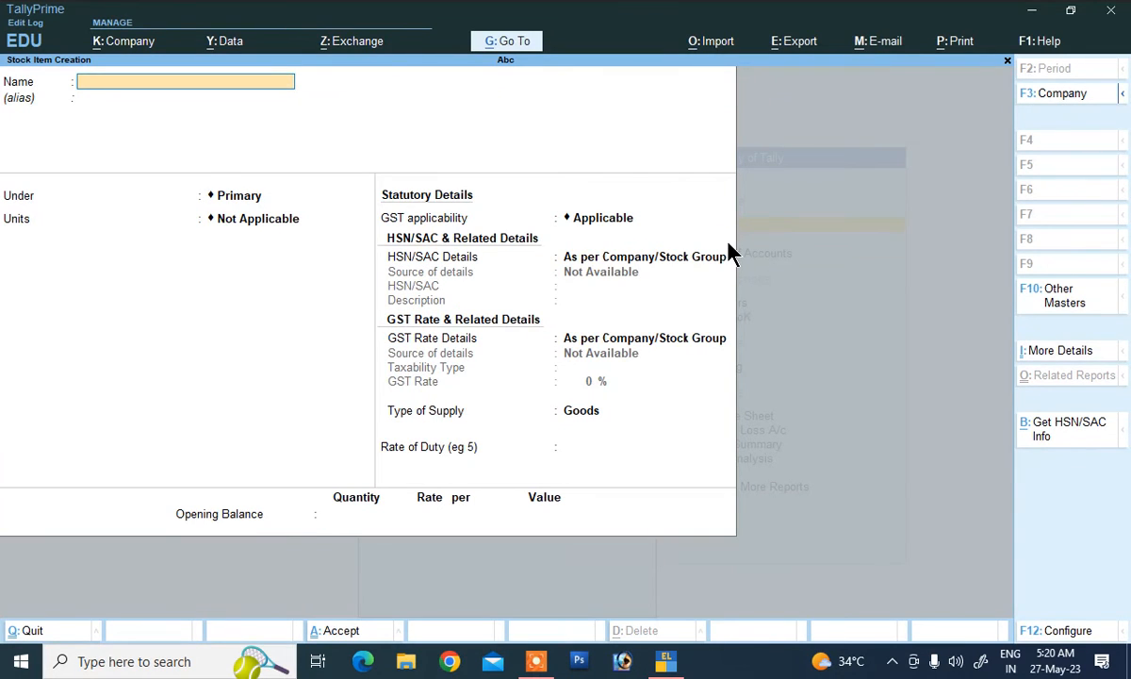
key(Escape)
key(Down)
key(Down)
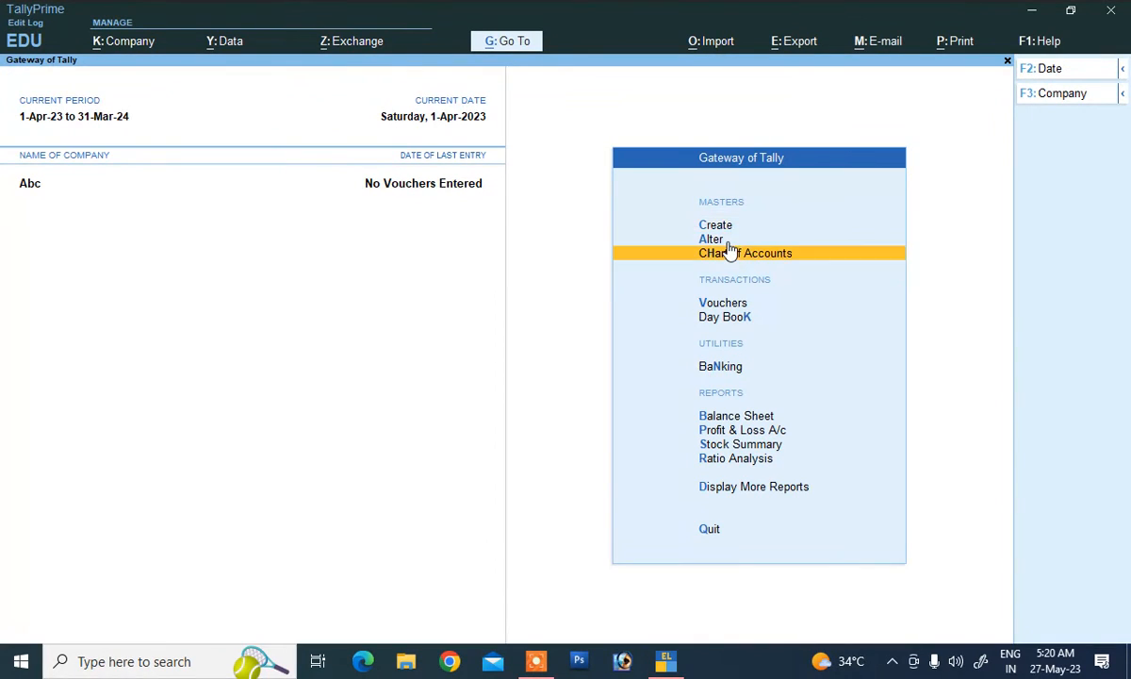
Step: Start a Purchase voucher: supplier invoice 1, date 1-Apr-23, supplier party, Purchase ledger
key(Down)
key(Return)
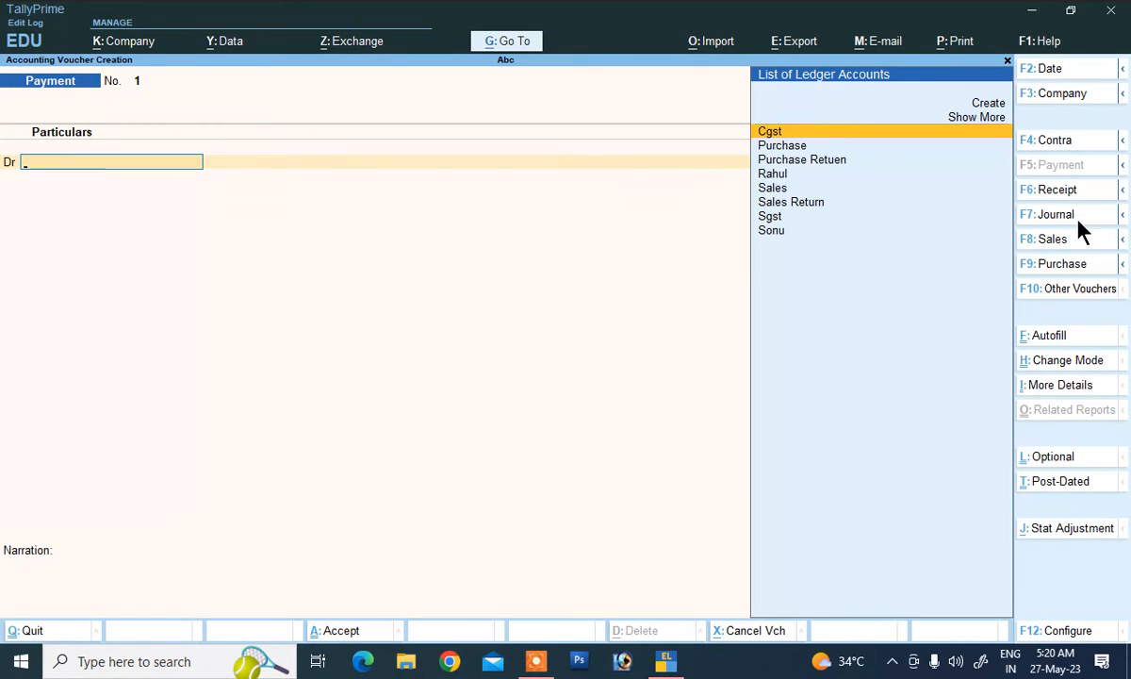
click(1058, 264)
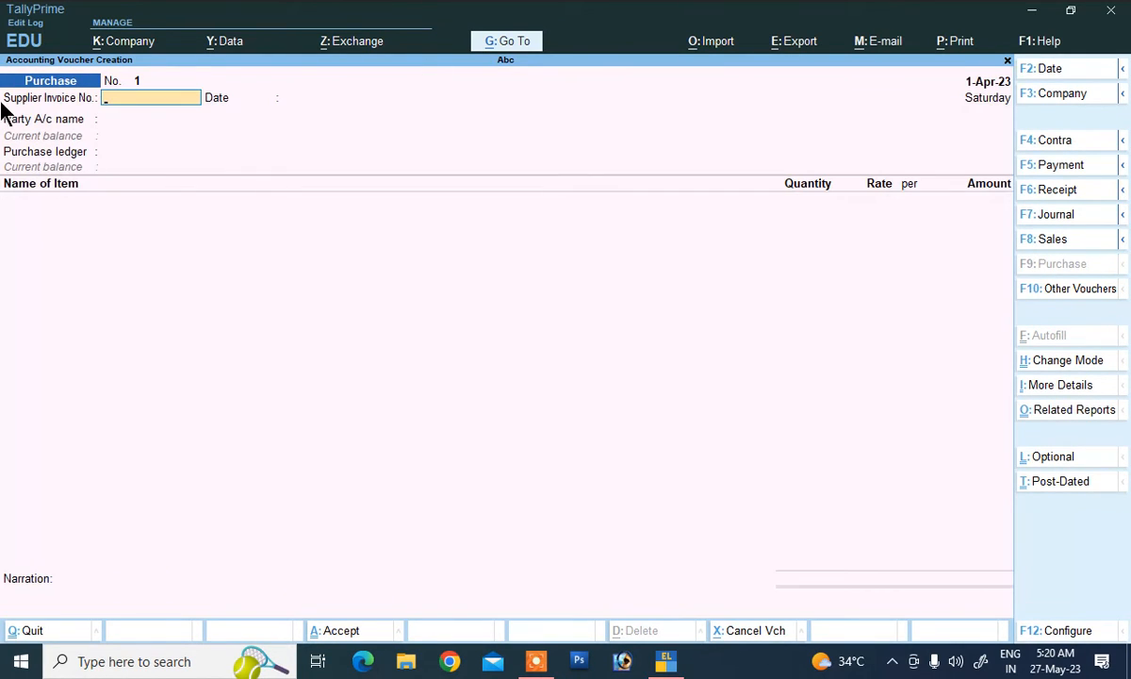
text(1)
key(BackSpace)
text(1)
key(Return)
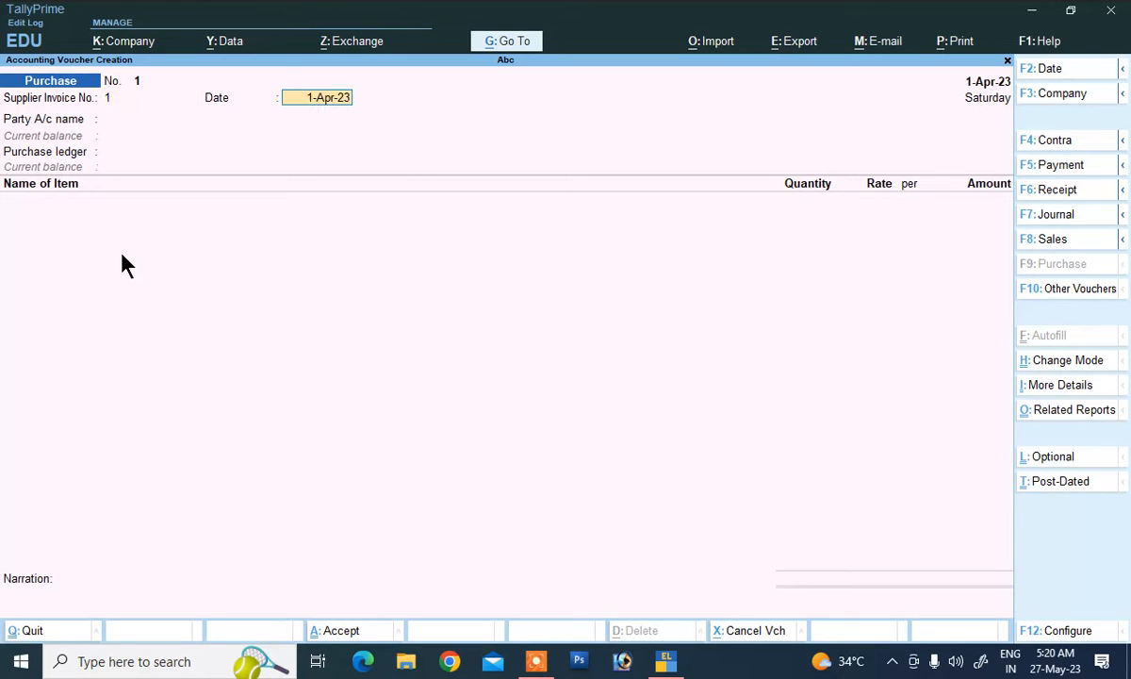
key(Return)
key(Down)
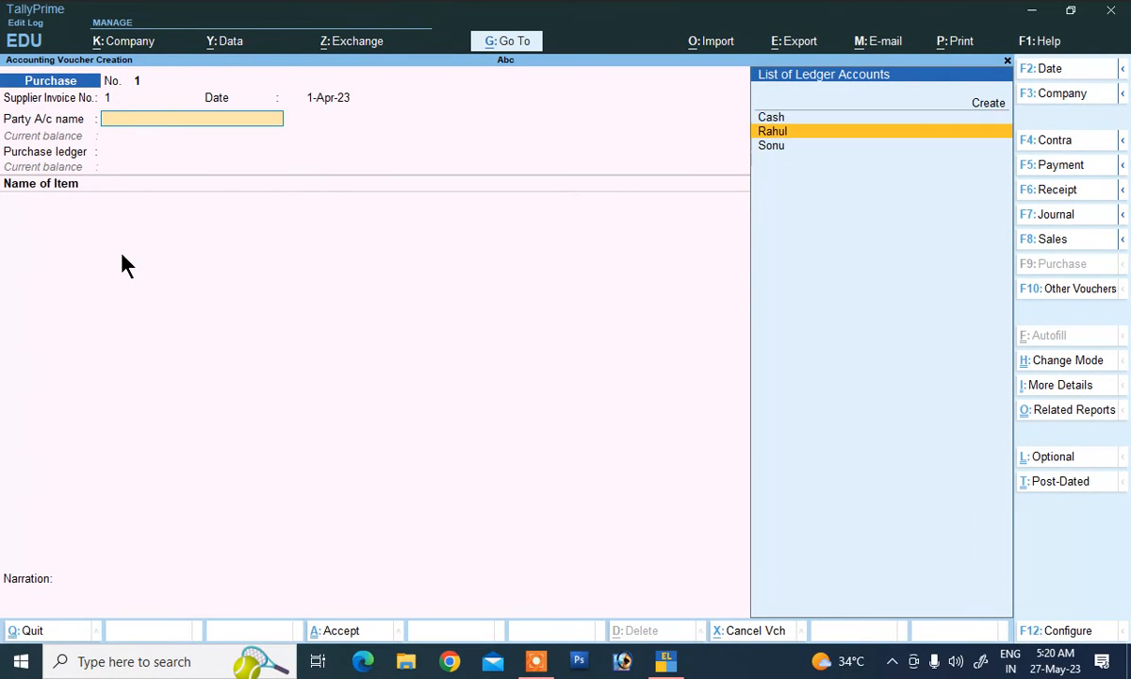
key(Return)
key(Return)
key(Return)
key(Return)
key(Return)
key(Return)
key(Return)
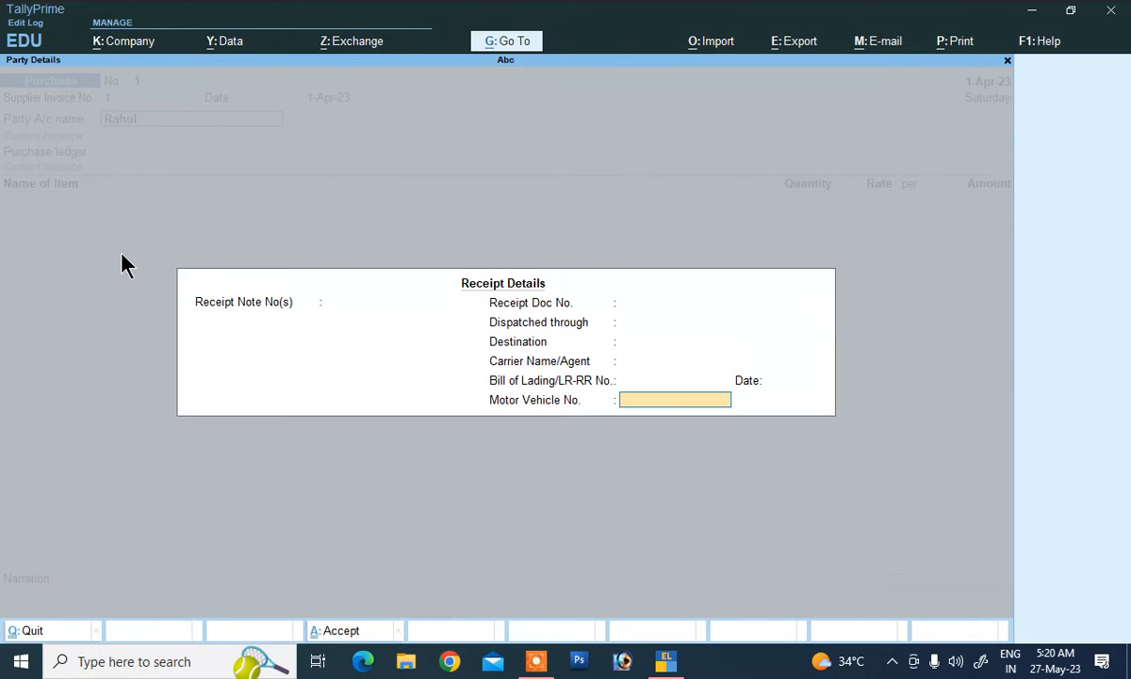
key(Return)
key(Return)
key(Return)
key(Return)
key(Return)
key(Return)
key(Return)
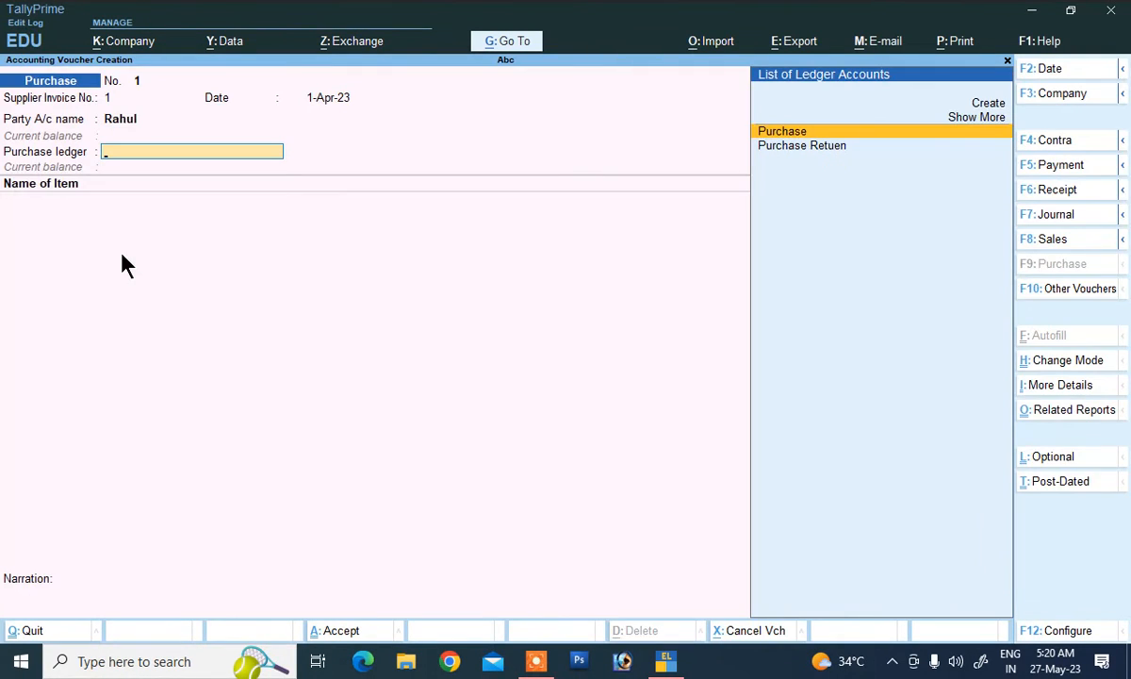
key(Return)
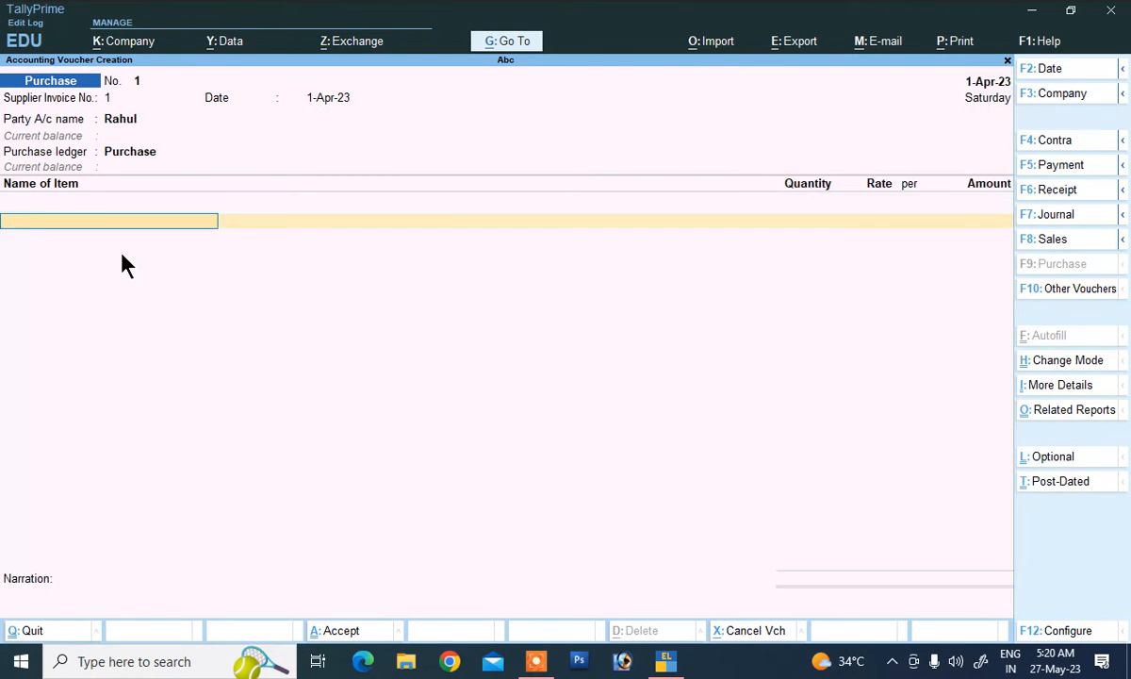
Step: Add 1,000 pc of Shirt at 320, plus Cgst and Sgst at 6% each
key(Down)
key(Return)
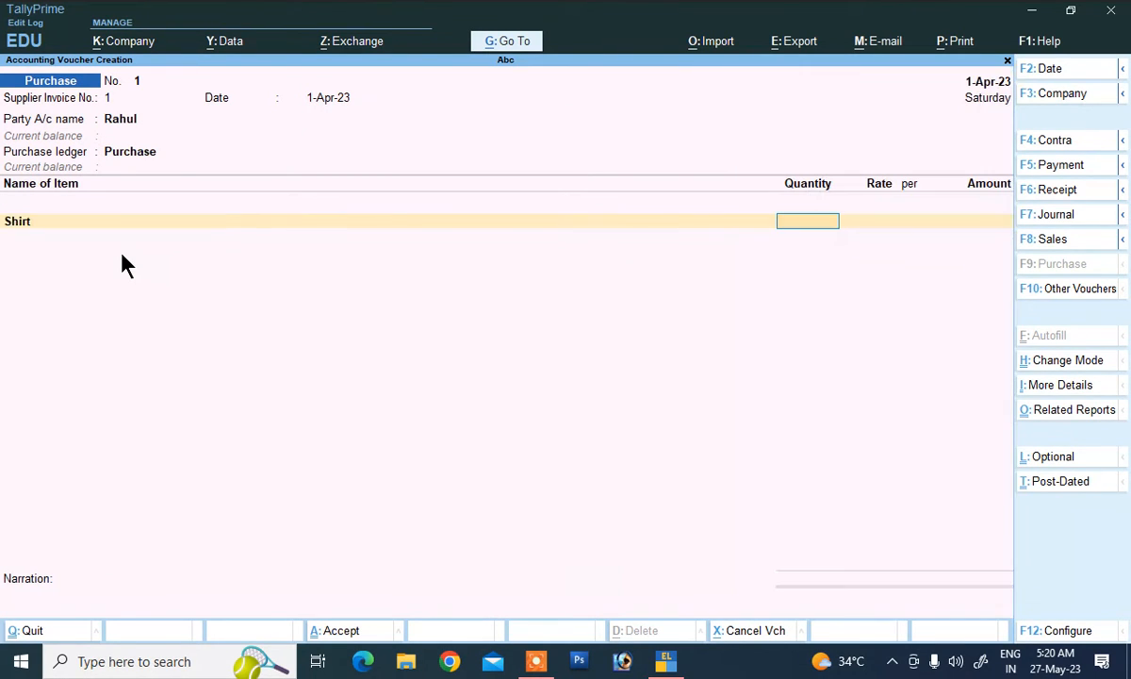
text(1,000)
key(Return)
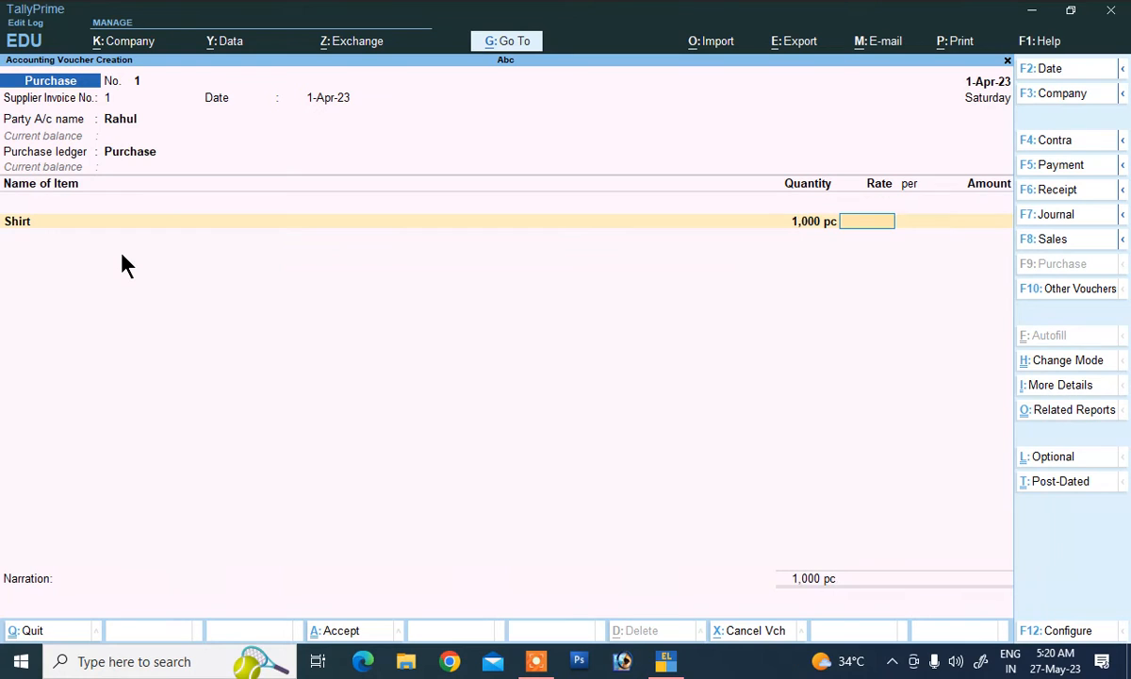
text(320)
key(Return)
key(Return)
key(Return)
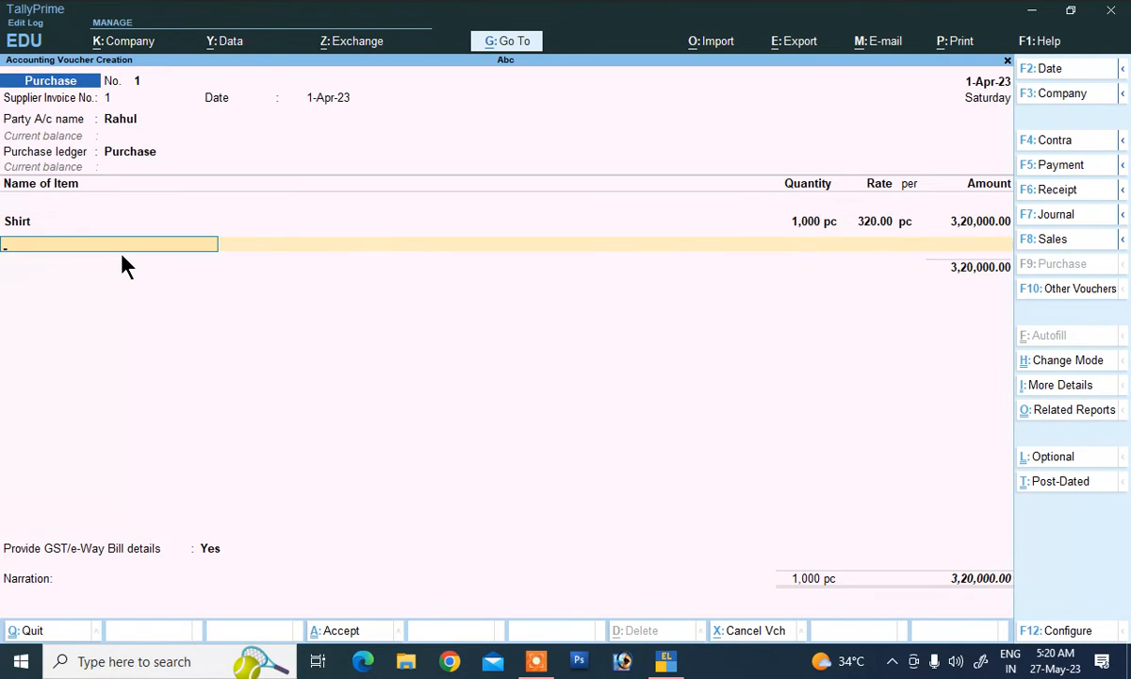
key(Return)
text(C)
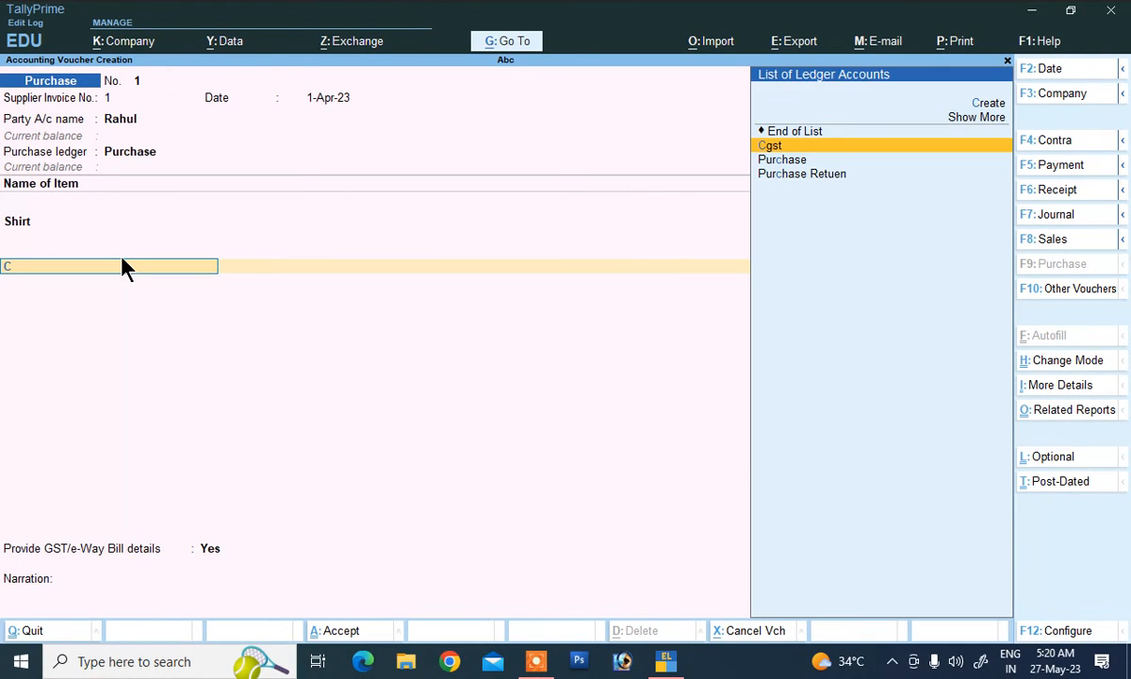
key(Return)
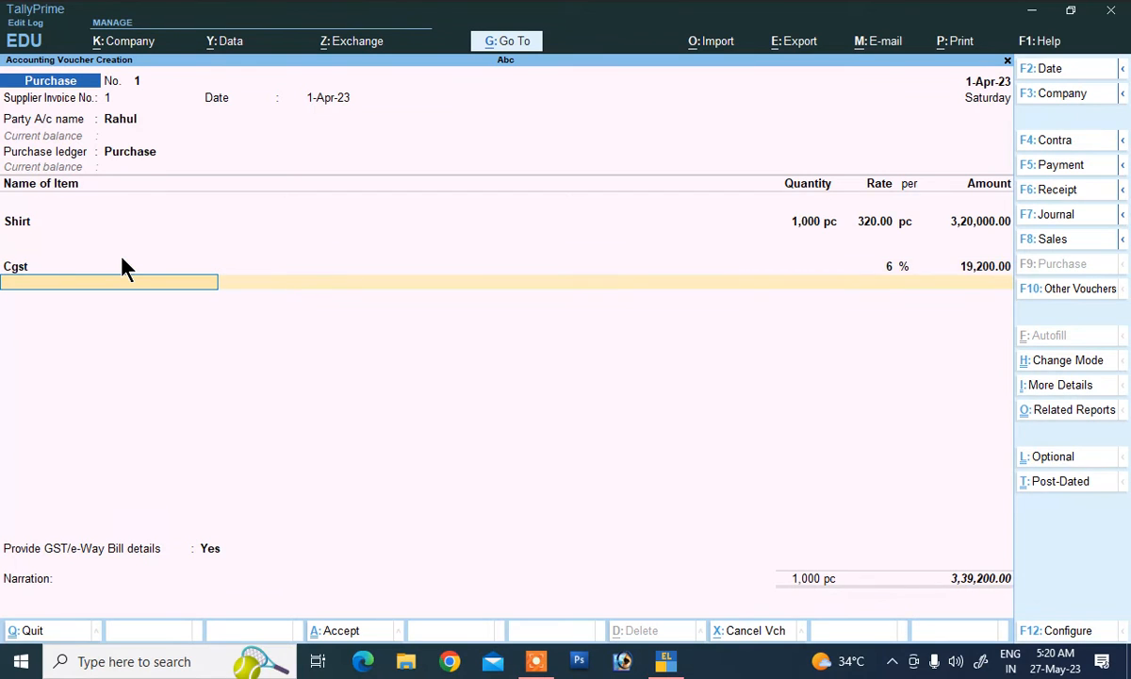
text(S)
key(Return)
key(Return)
key(Return)
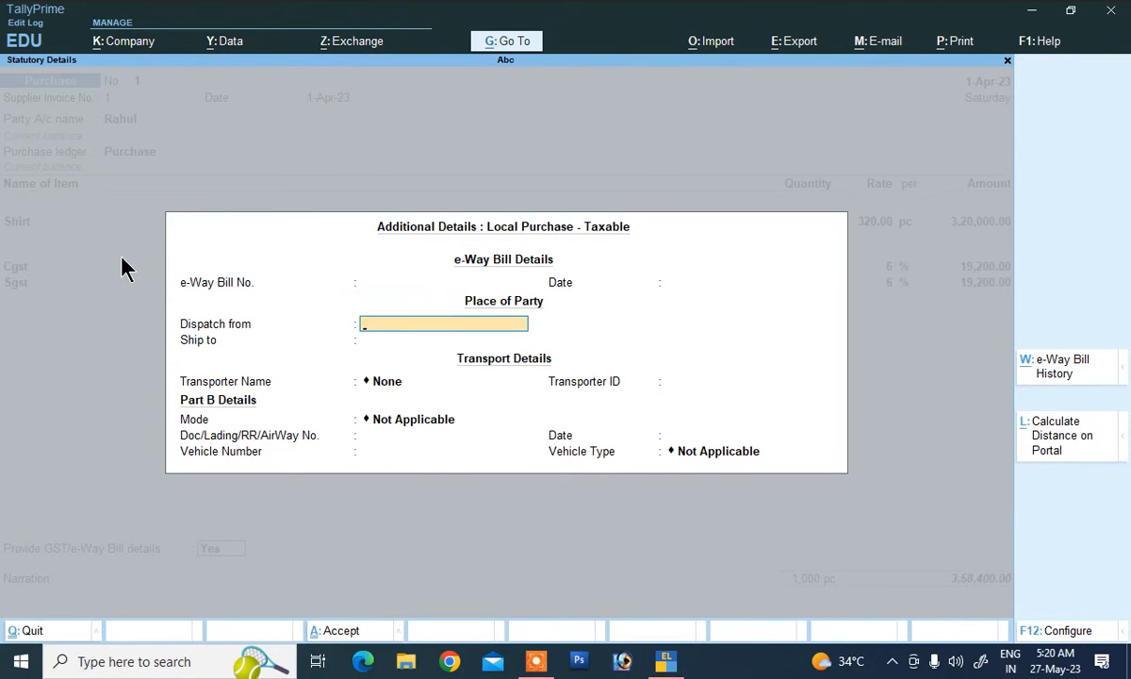
Step: Set GST/e-Way Bill details to No and add New Ref 1 for 3,58,400
key(BackSpace)
key(Escape)
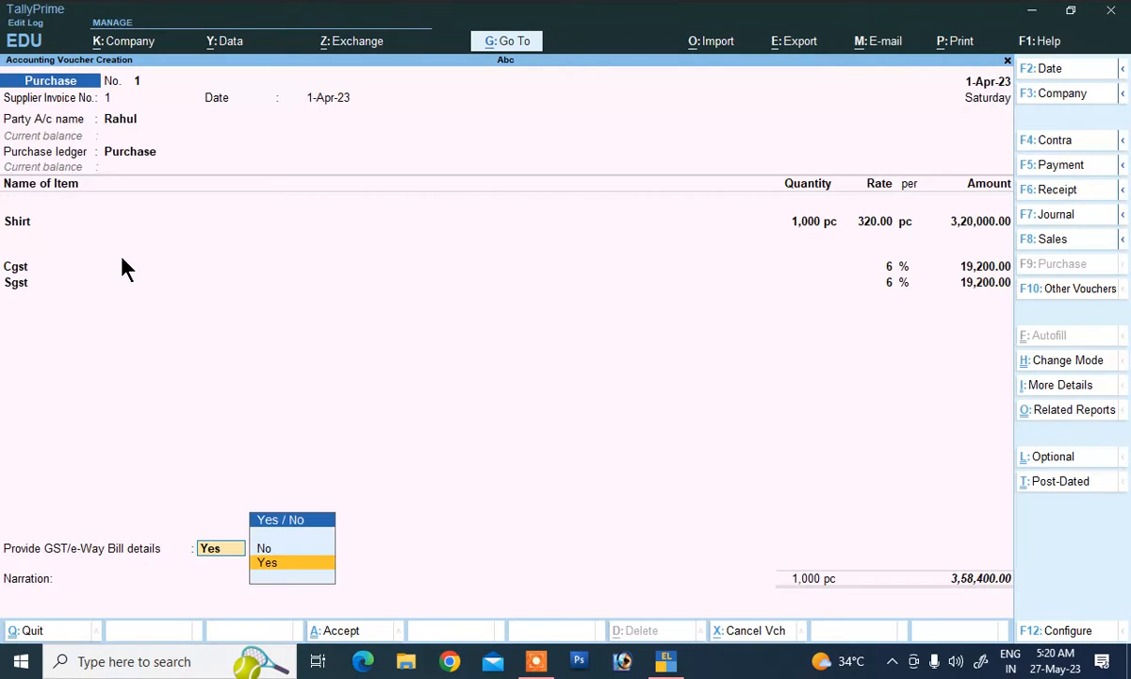
key(Up)
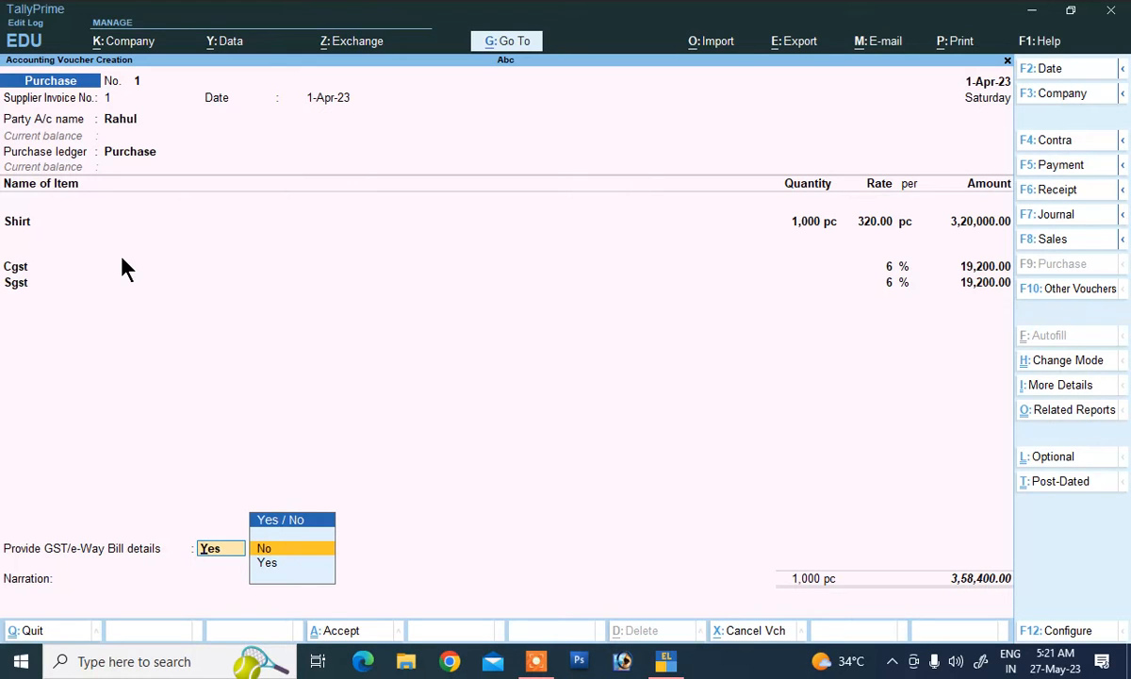
key(Return)
key(Return)
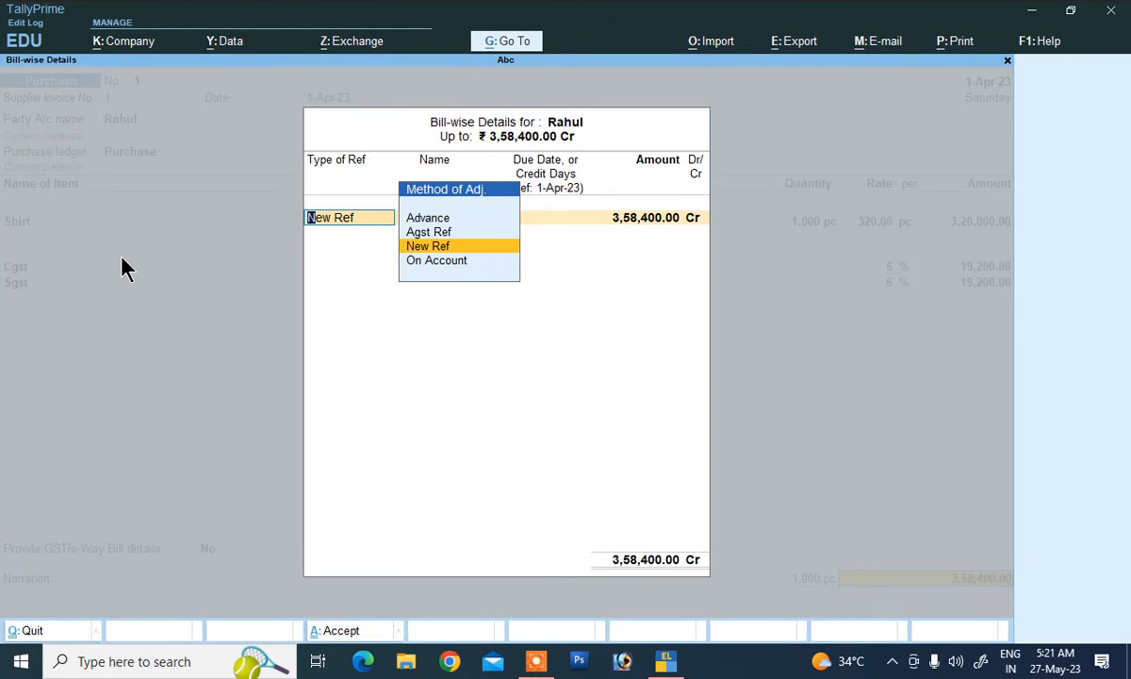
key(Return)
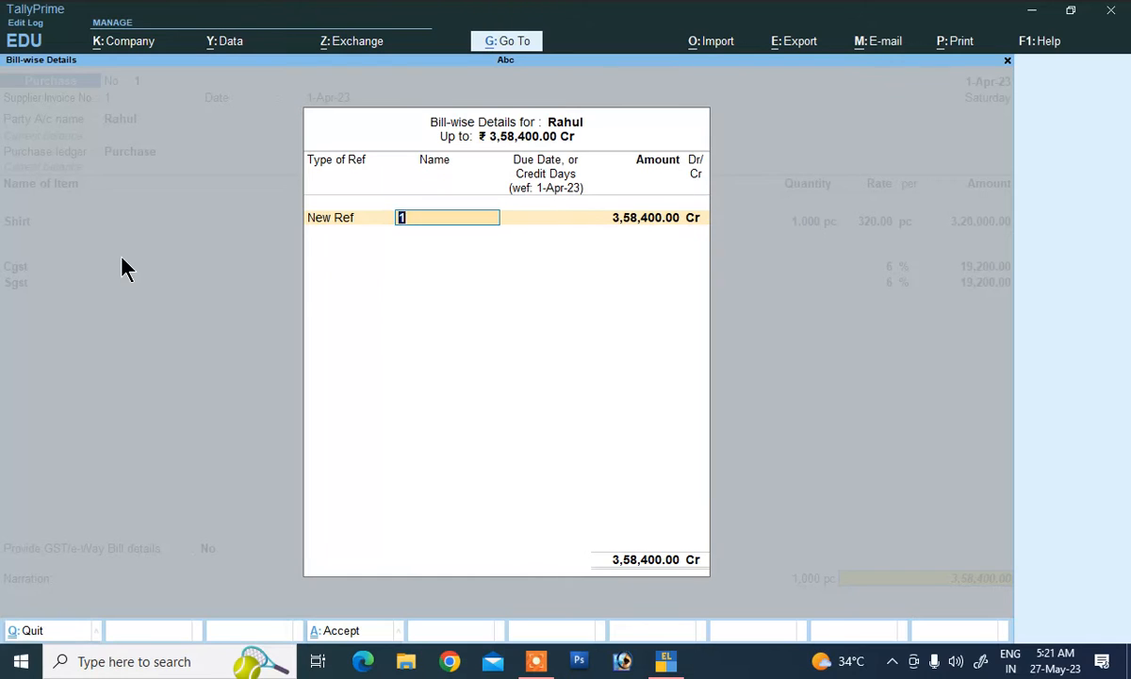
key(Return)
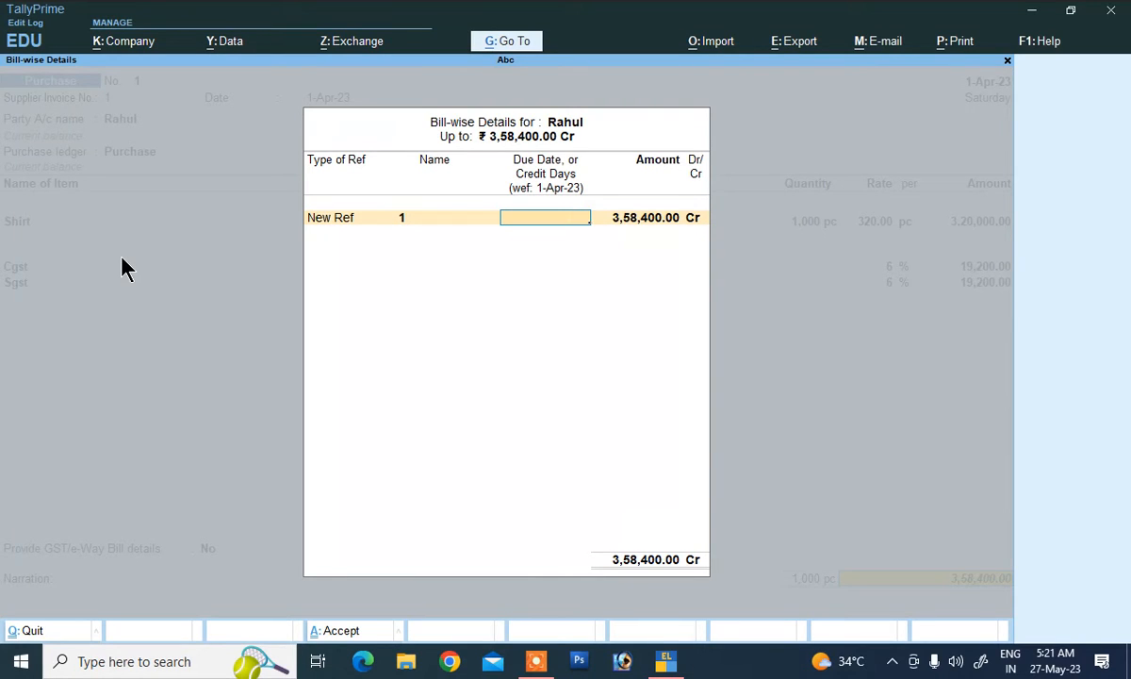
key(Return)
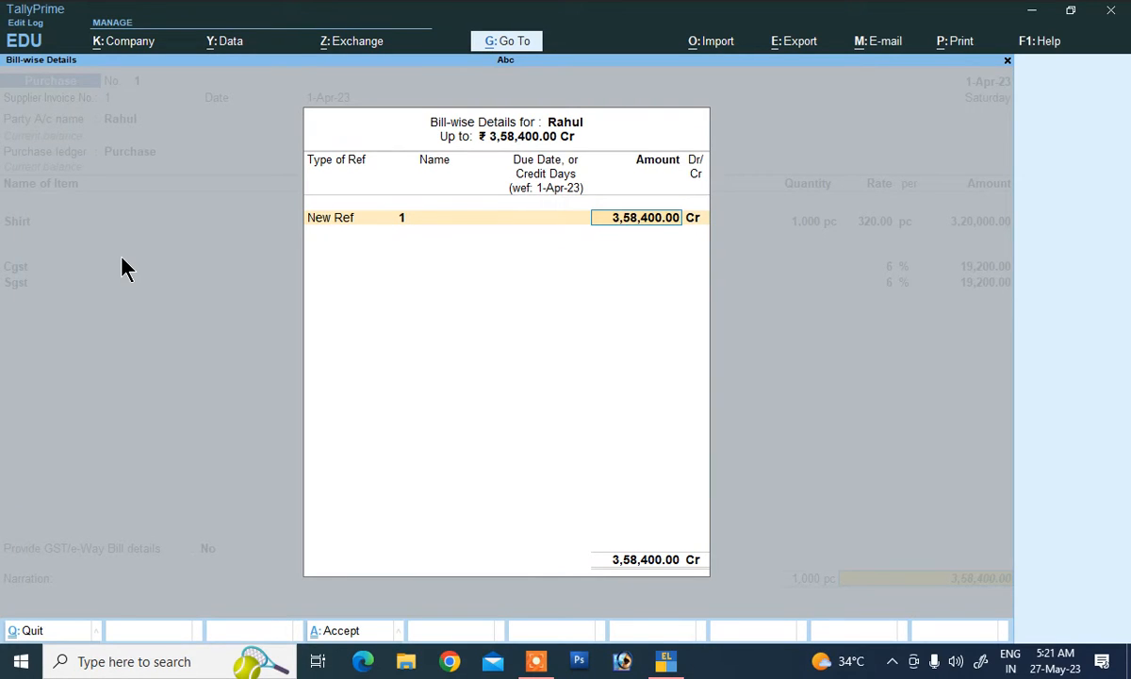
key(Return)
key(Return)
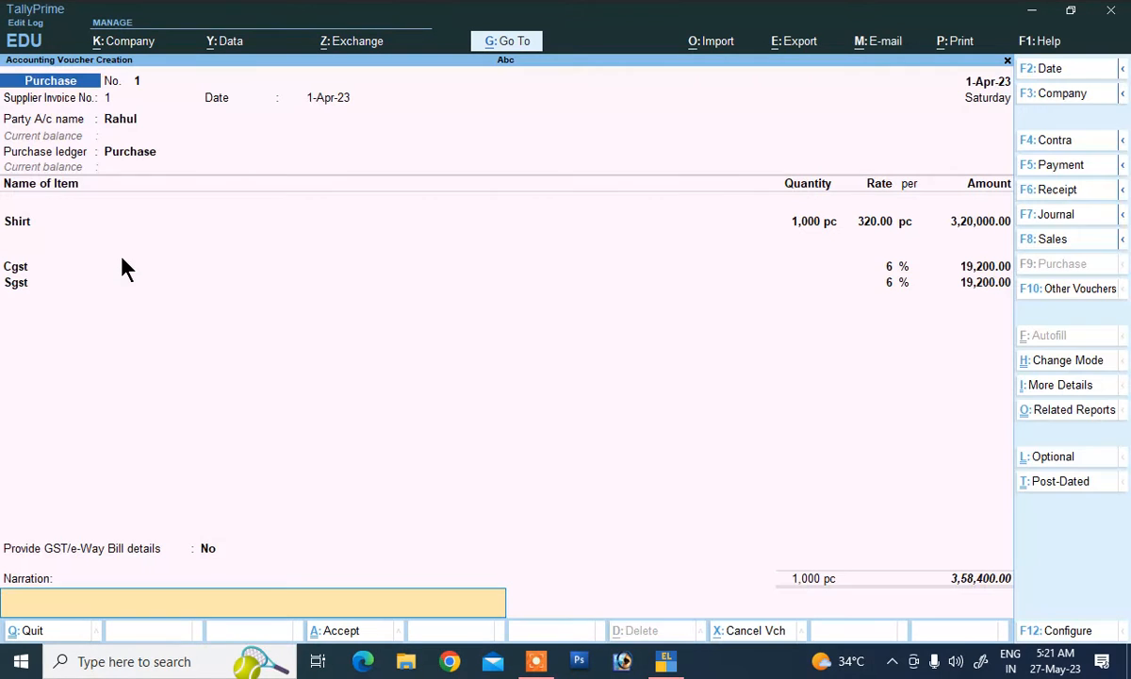
key(Return)
Step: Enter a purchase narration and save purchase voucher 1
key(Escape)
text(bein)
text(purchase)
key(Return)
key(Return)
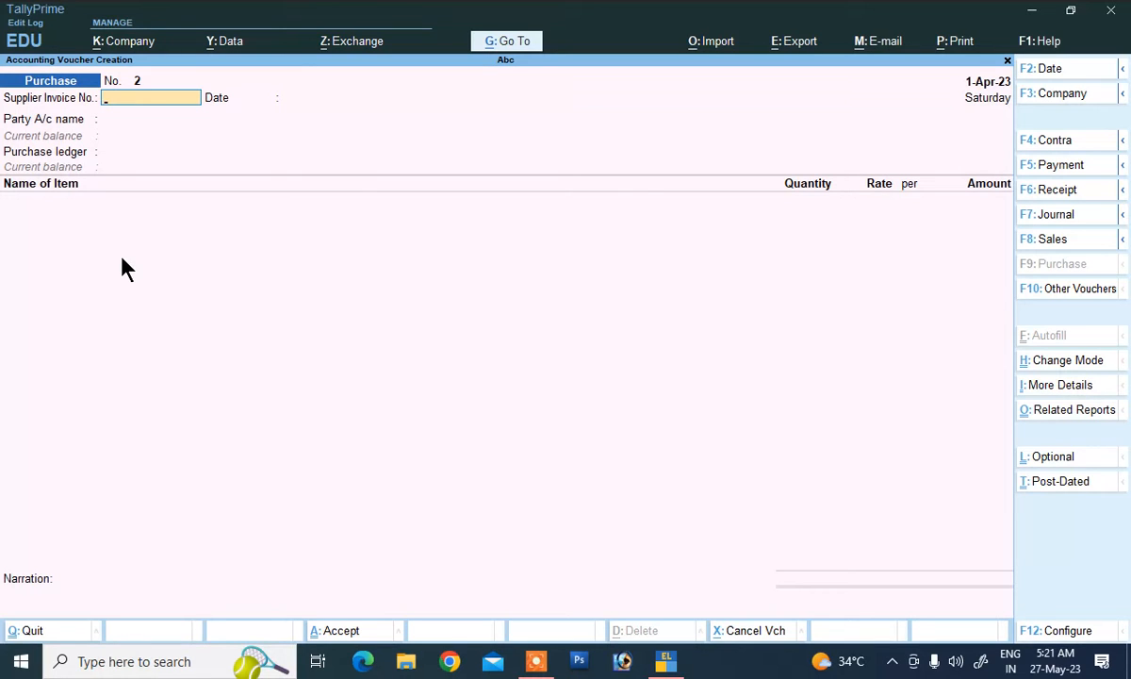
Step: View the Stock Query for Shirt (1,000 pc worth 3,20,000), then return to Gateway
key(Escape)
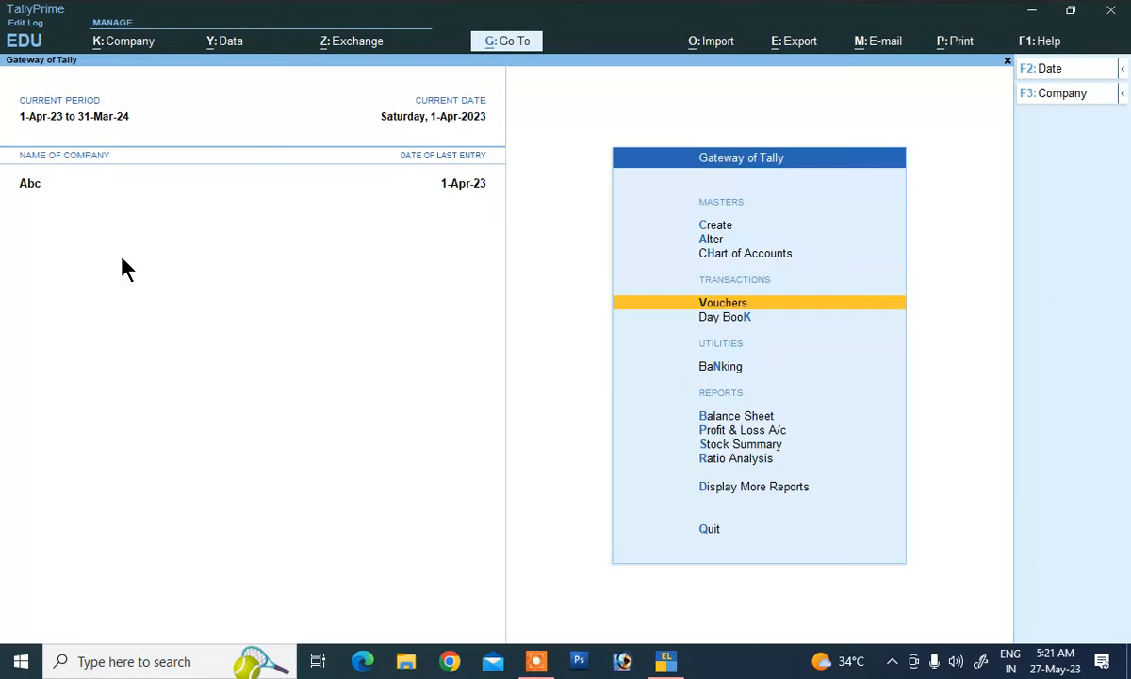
key(Down)
key(Down)
key(Down)
key(Down)
key(Down)
key(Down)
key(Down)
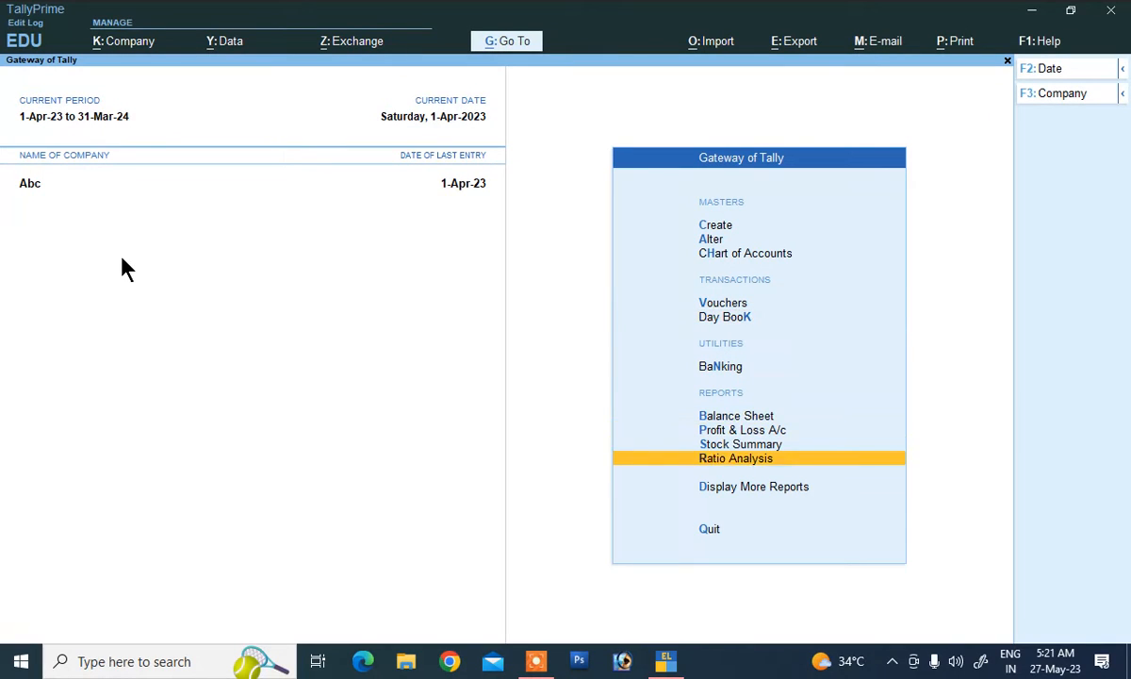
key(Return)
key(Down)
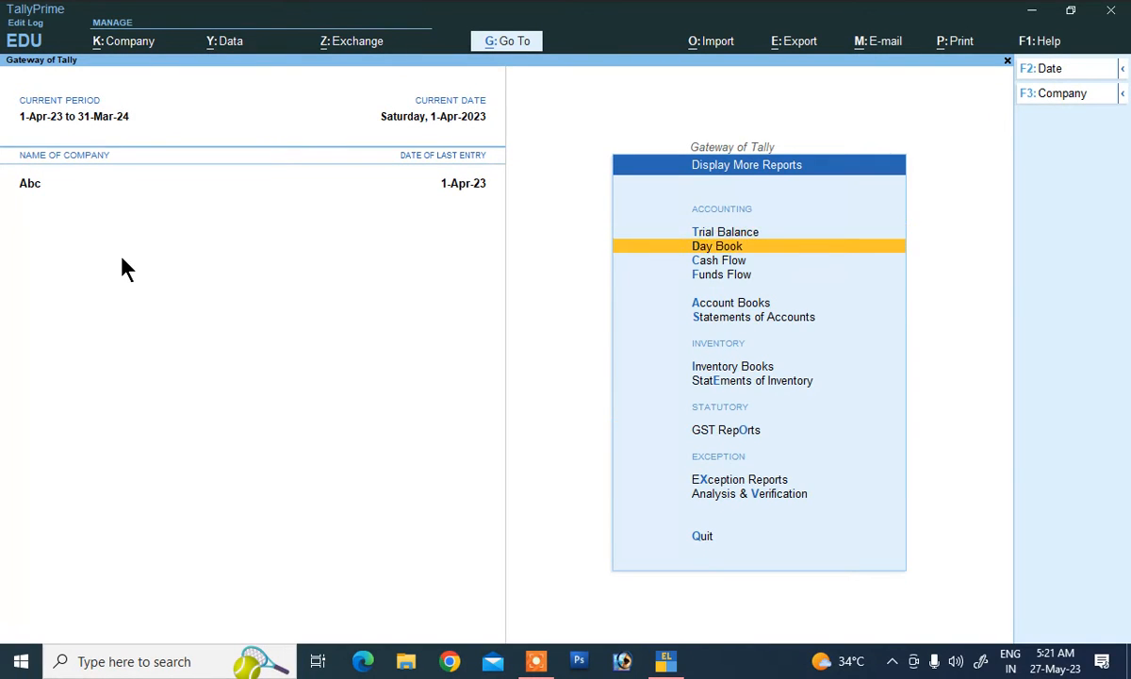
key(Down)
key(Down)
key(Down)
key(Down)
key(Down)
key(Down)
key(Return)
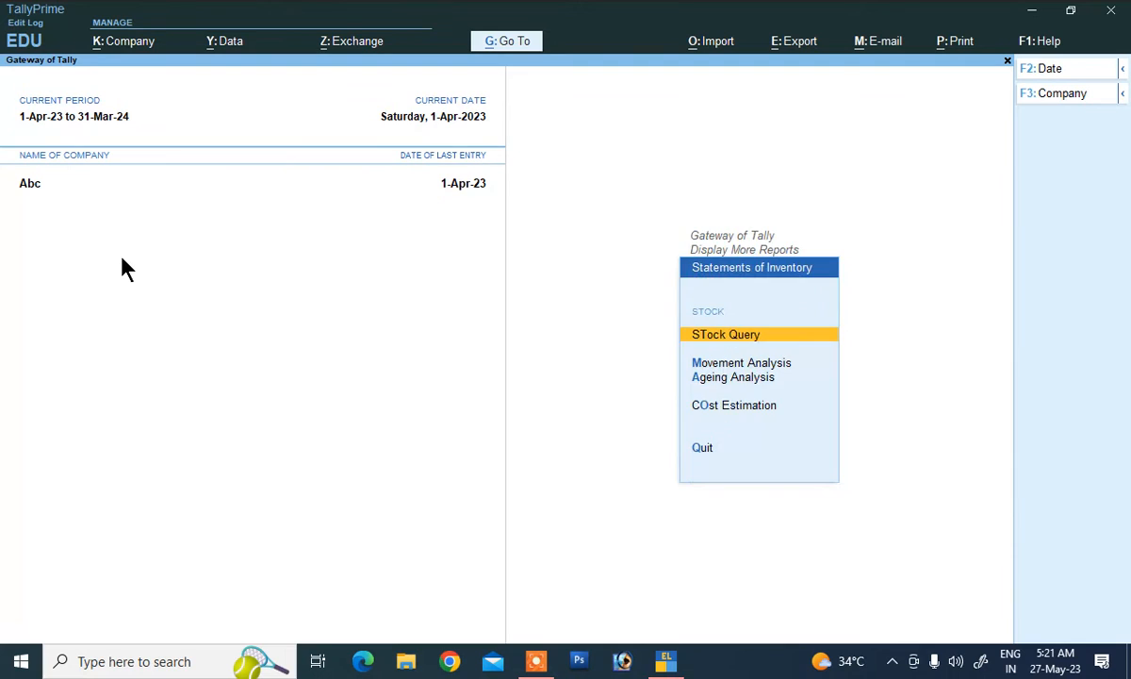
key(Return)
key(Return)
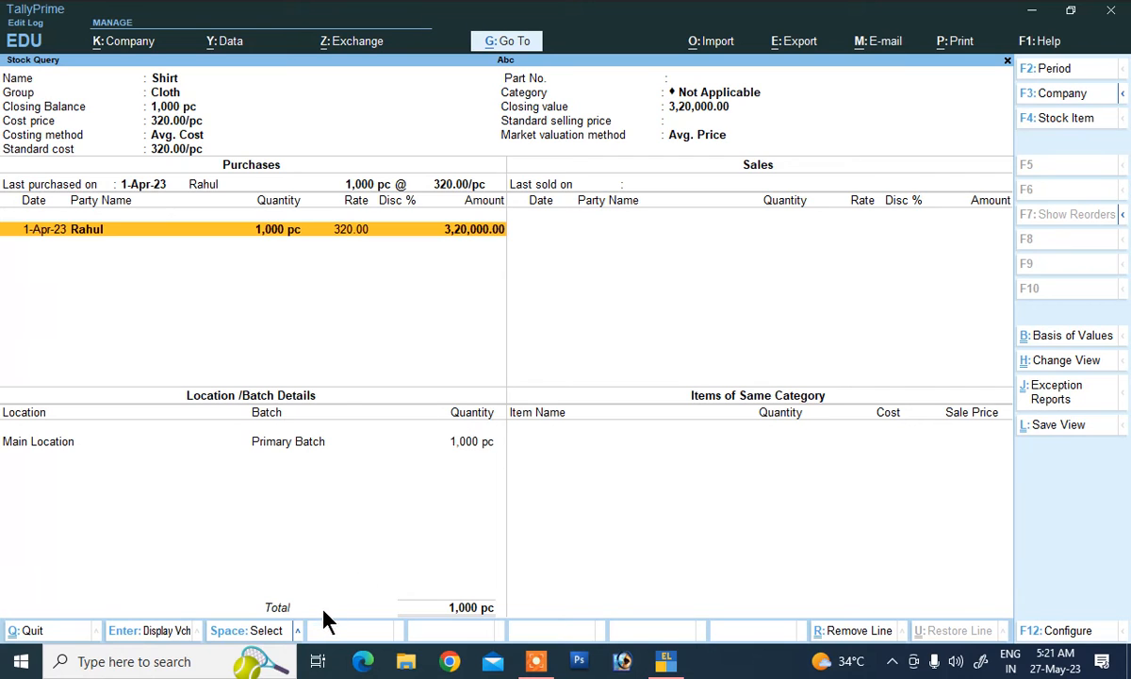
key(Escape)
key(Escape)
key(Escape)
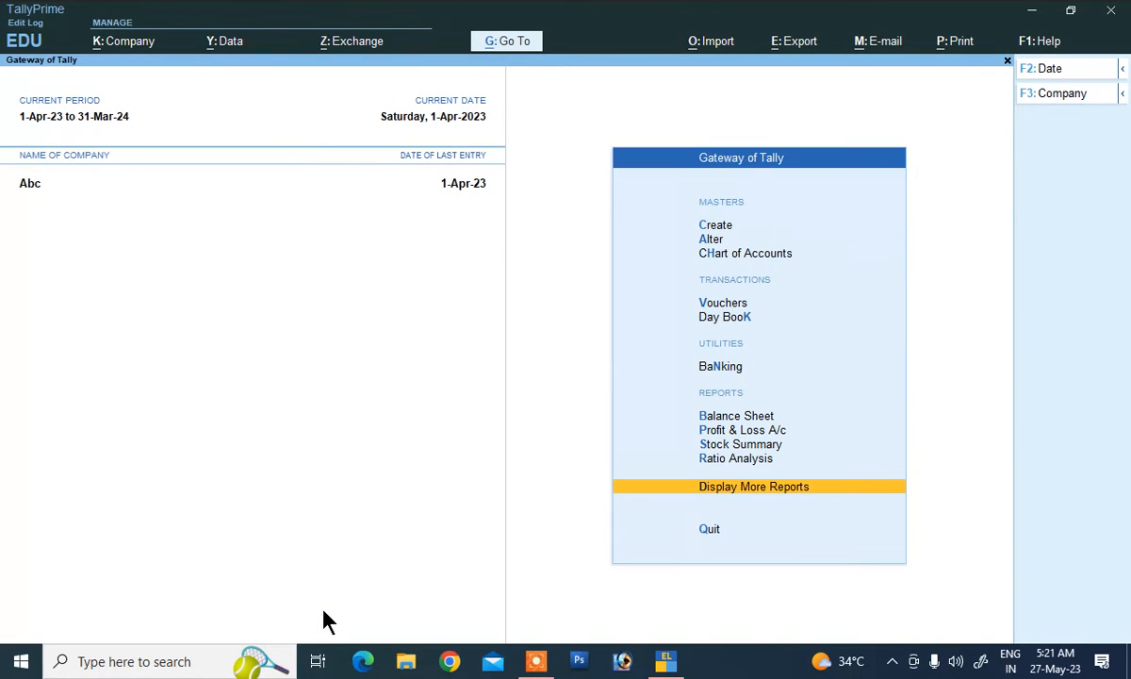
key(Escape)
key(Escape)
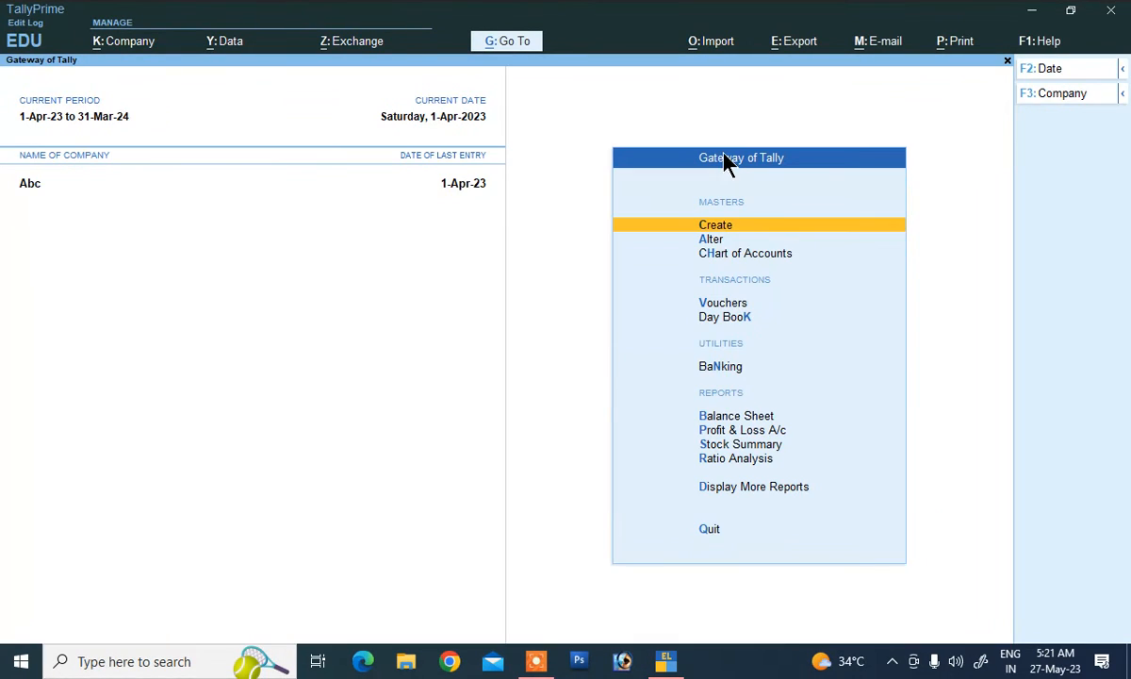
click(729, 305)
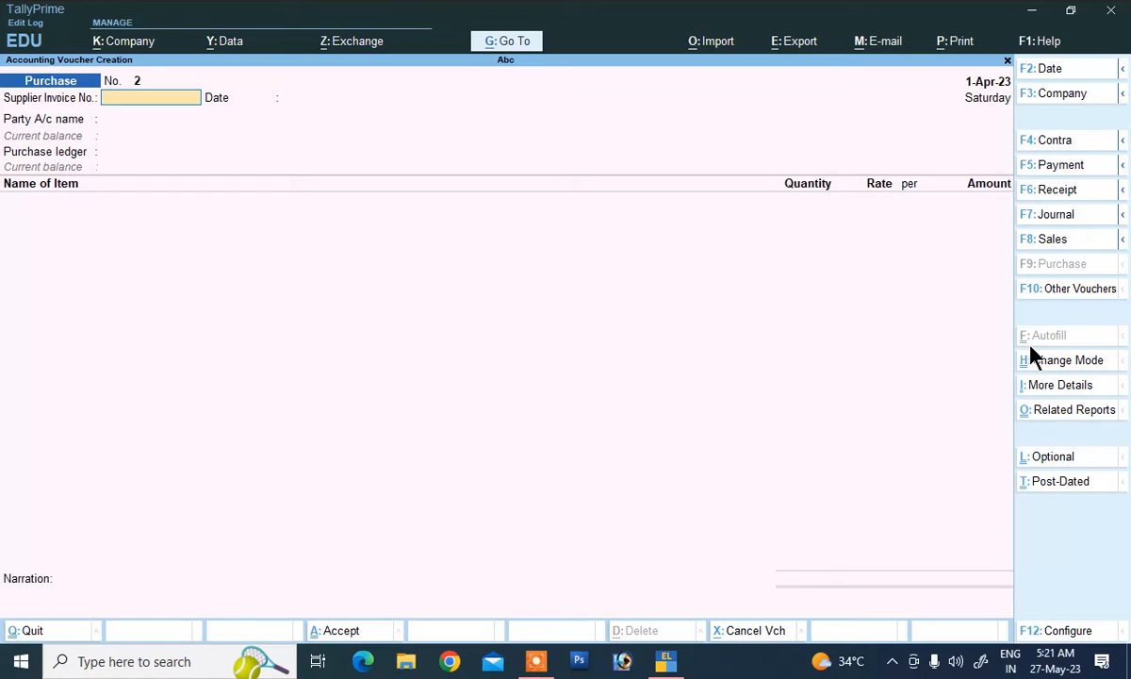
key(ctrl)
key(ctrl)
key(F11)
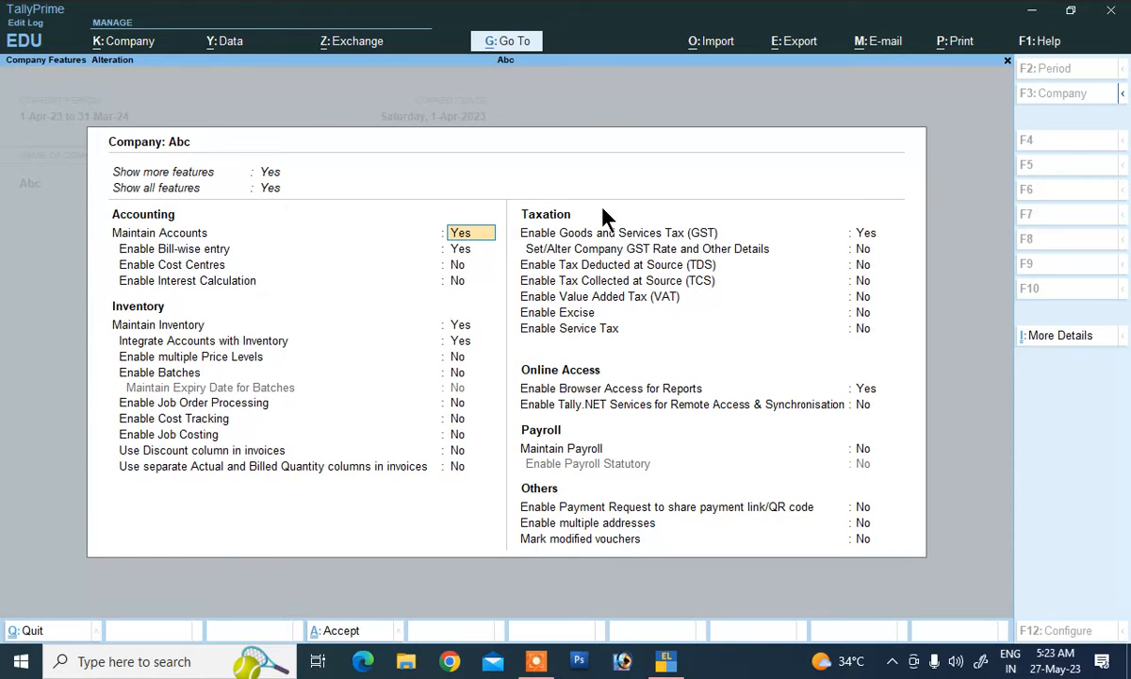
key(Escape)
key(Escape)
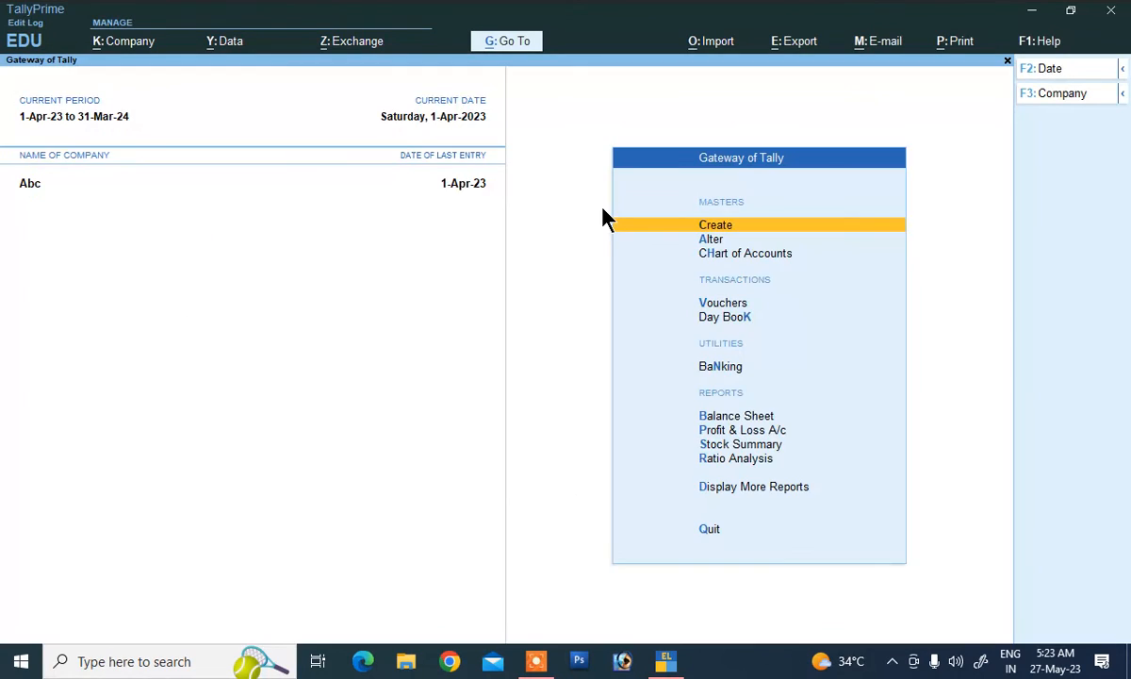
Step: Open voucher entry, reveal inactive voucher types, then back out without quitting
click(722, 304)
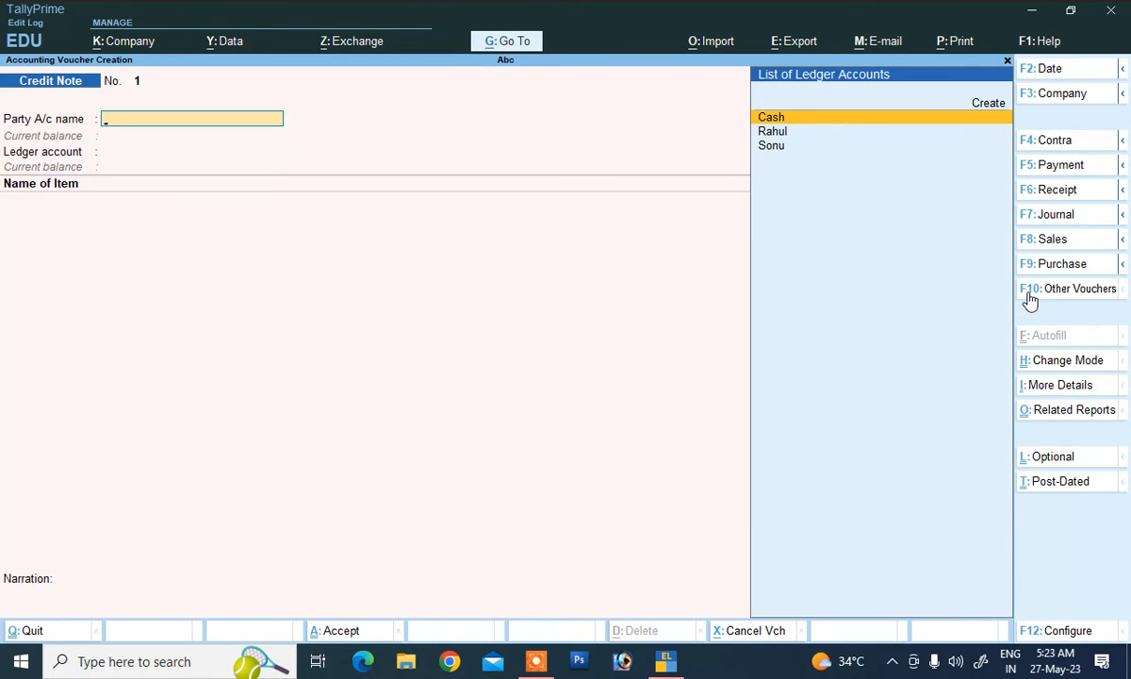
click(1065, 294)
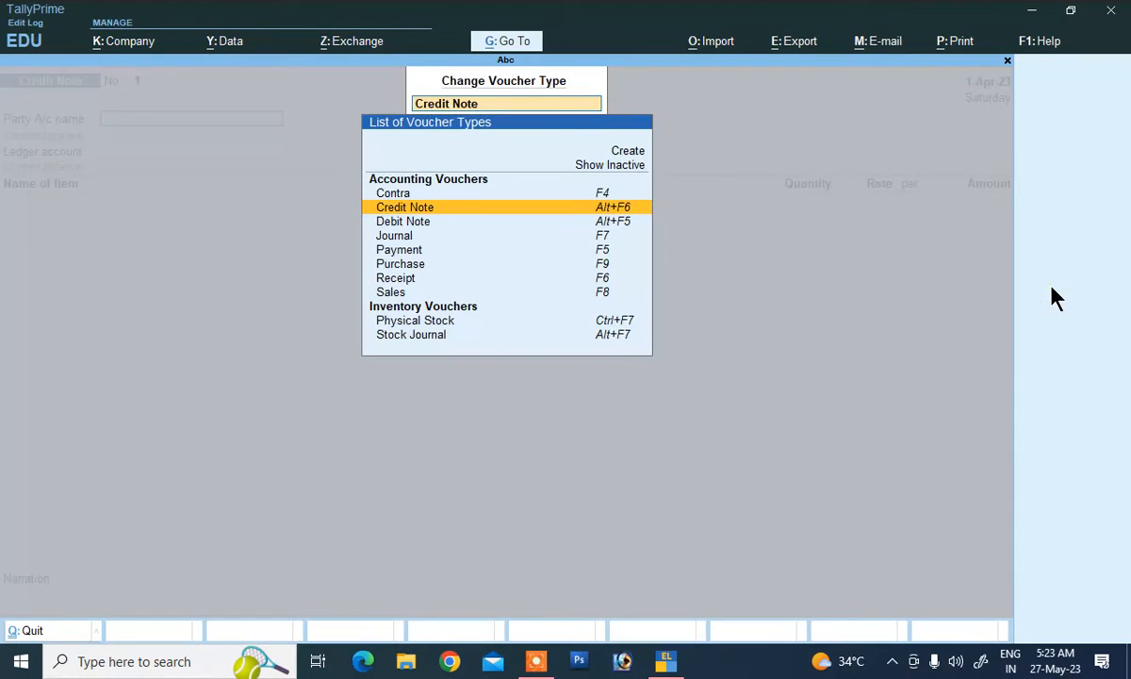
click(618, 165)
click(573, 168)
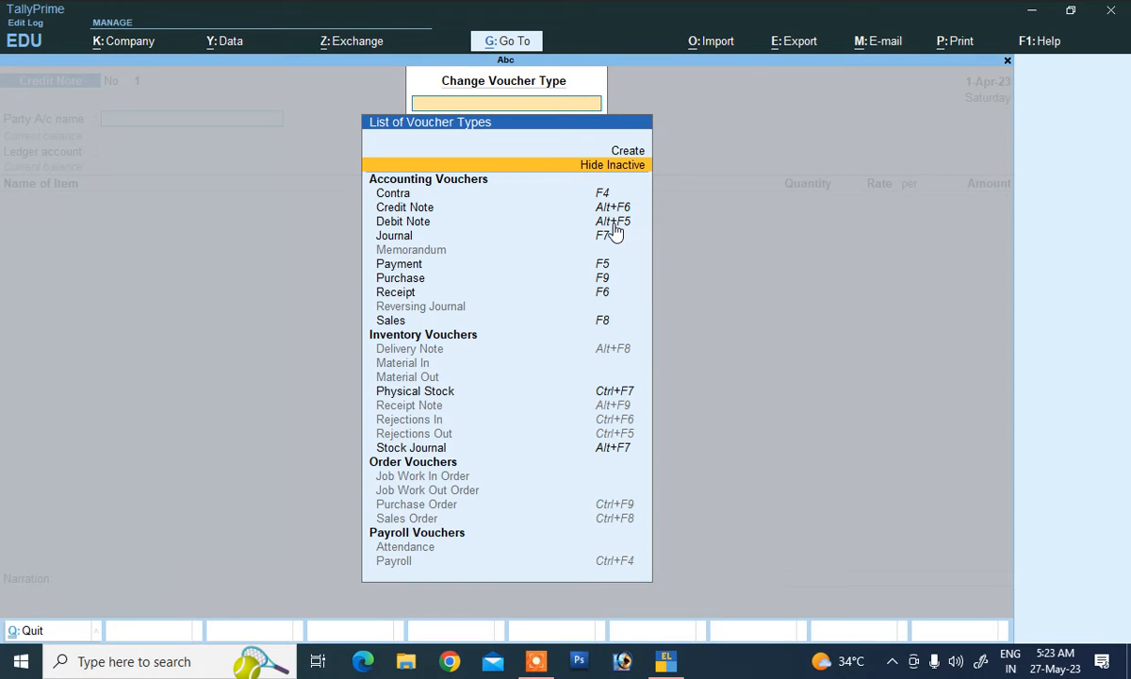
key(Escape)
key(Escape)
key(Escape)
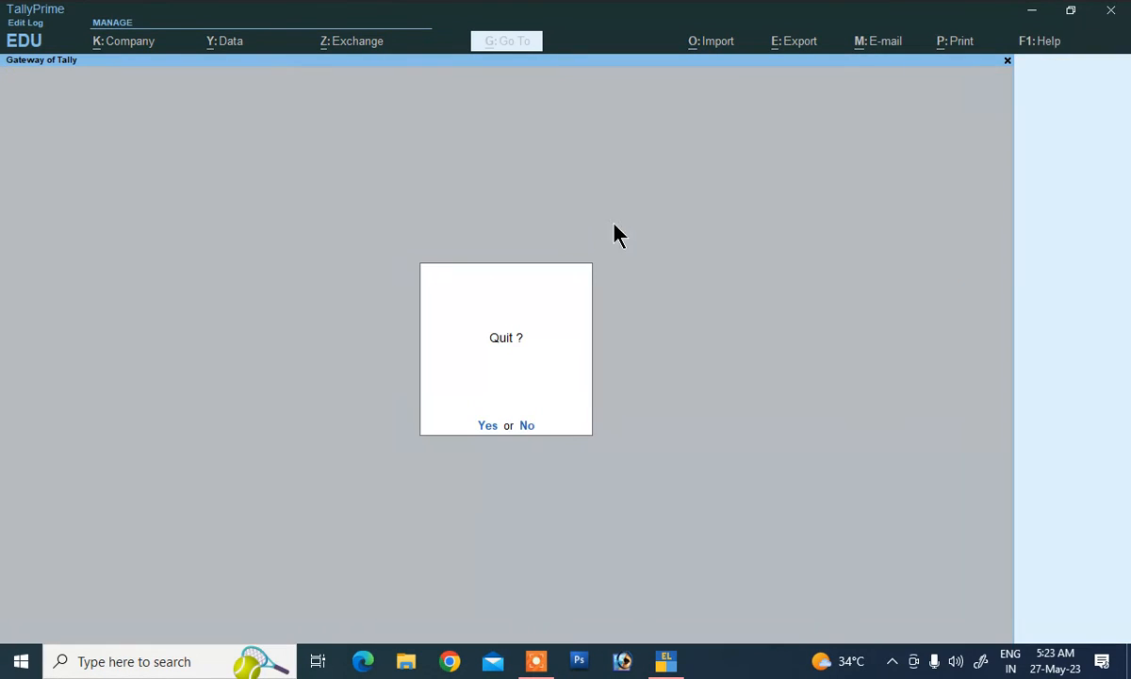
key(n)
Step: Reopen voucher entry, show inactive voucher types and choose Debit Note
click(713, 304)
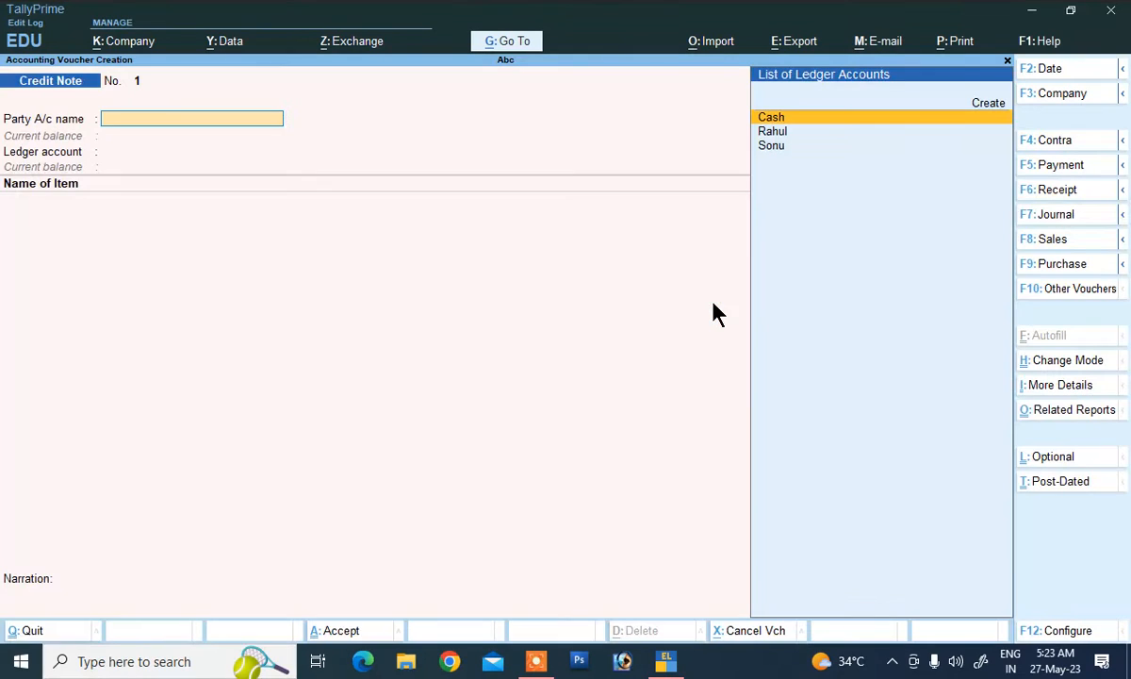
click(1035, 300)
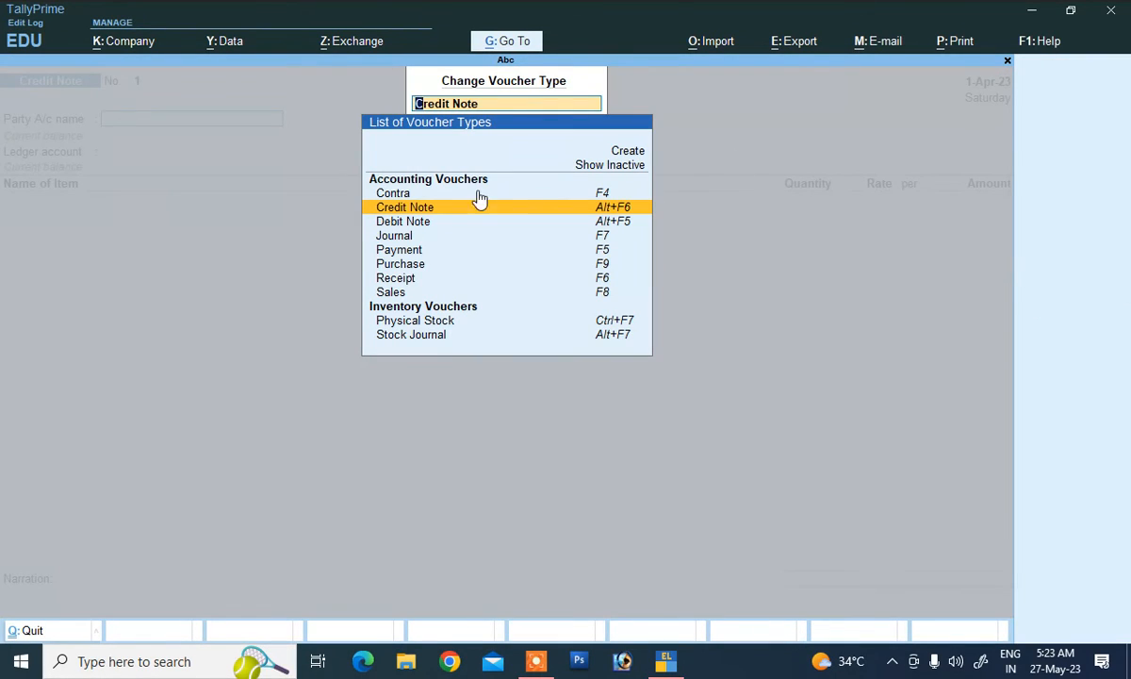
click(592, 166)
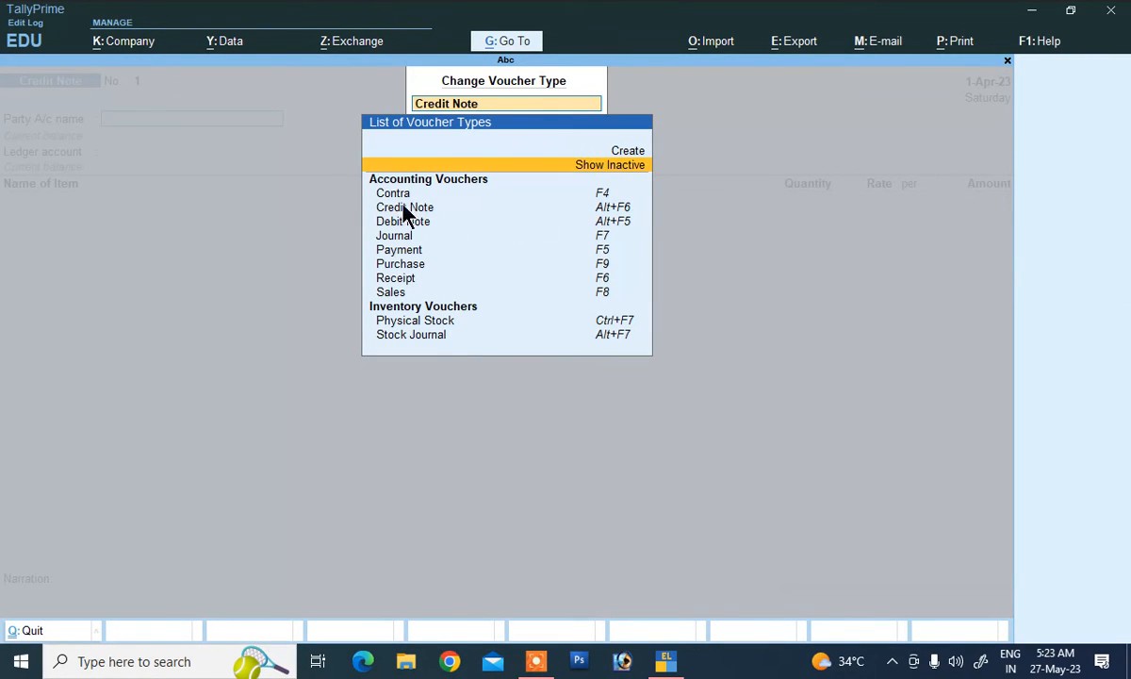
click(582, 173)
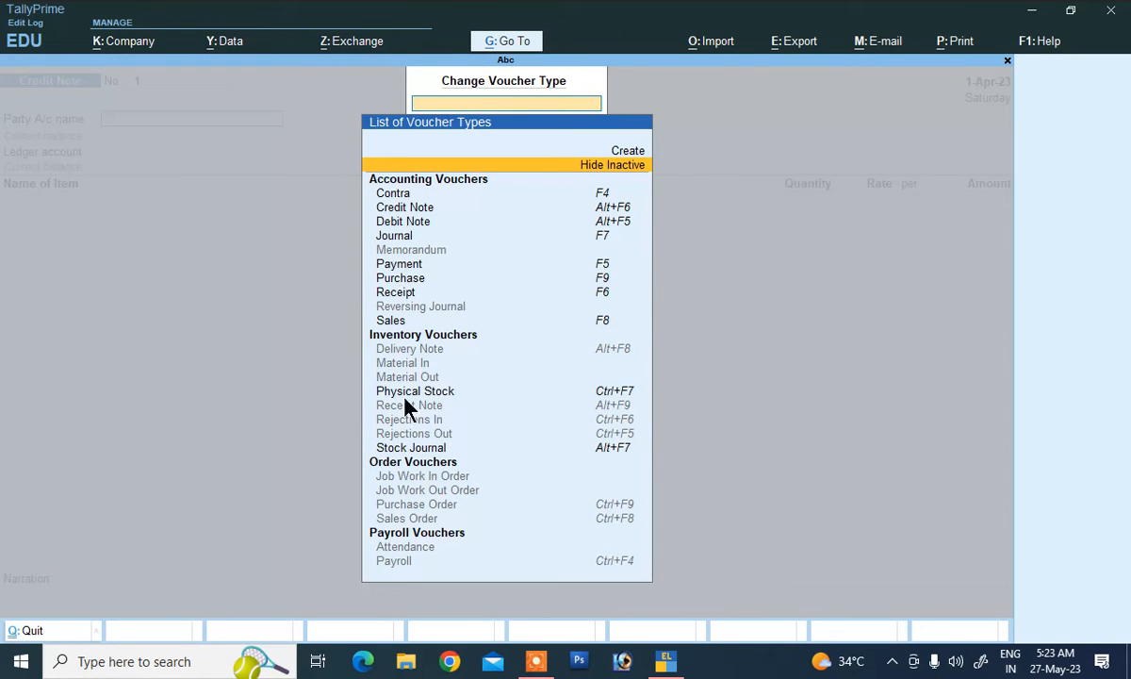
click(606, 209)
click(616, 224)
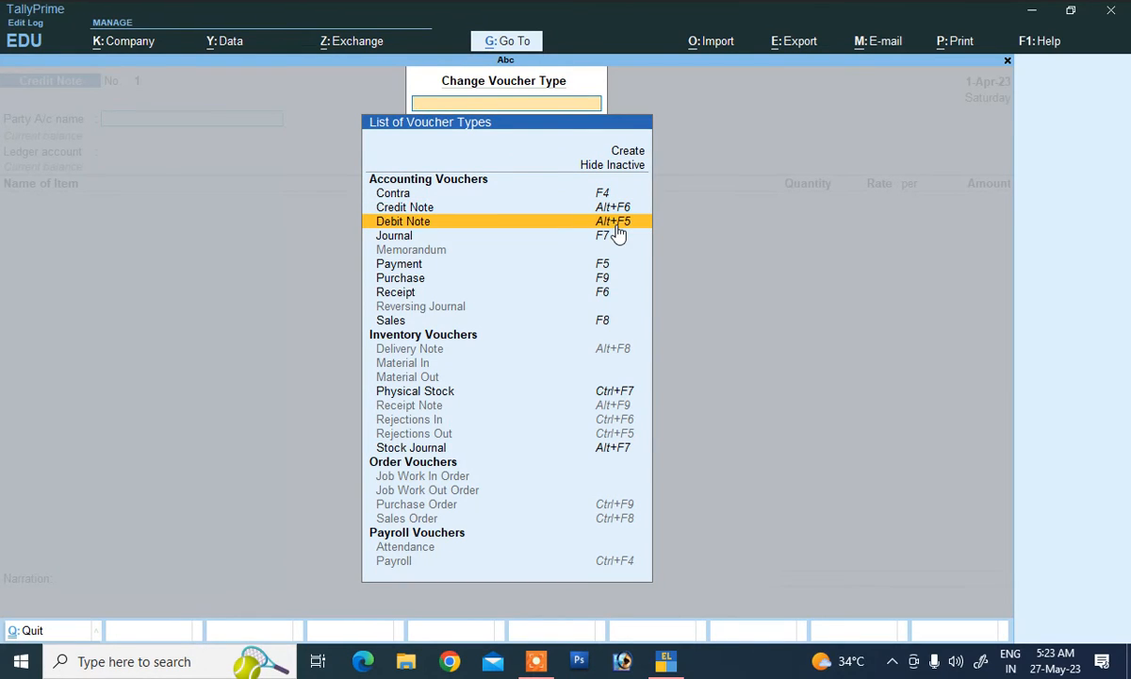
click(617, 226)
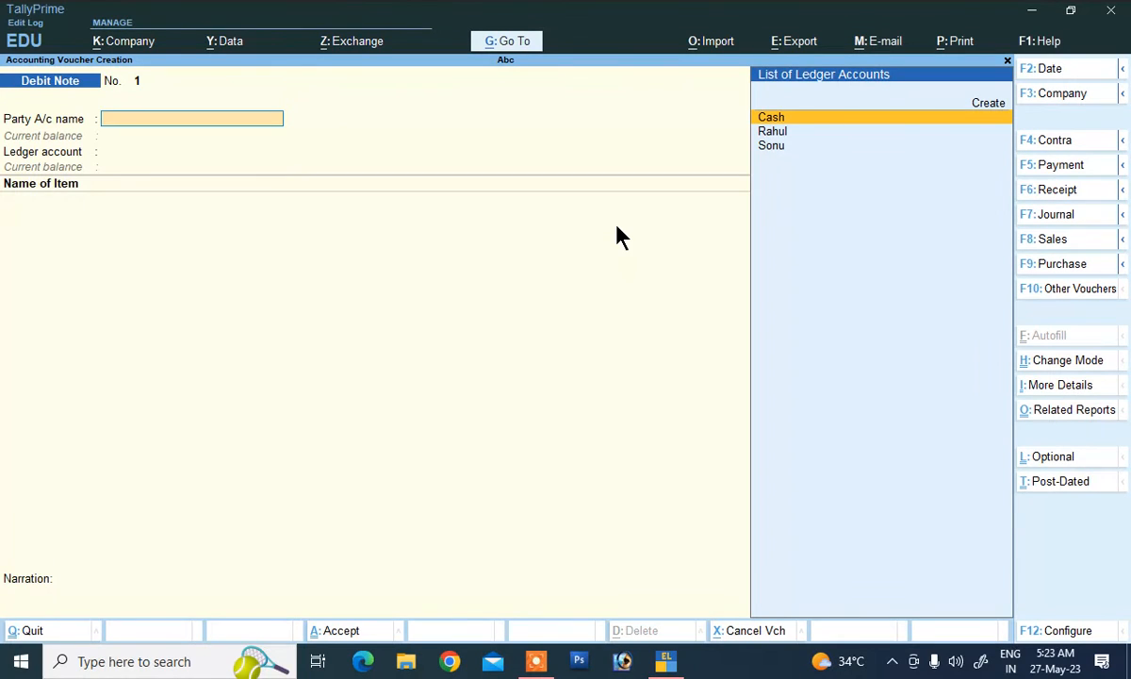
Step: Choose the supplier as party, keep Bihar as place of supply, and select the Purchase Retuen ledger
key(Down)
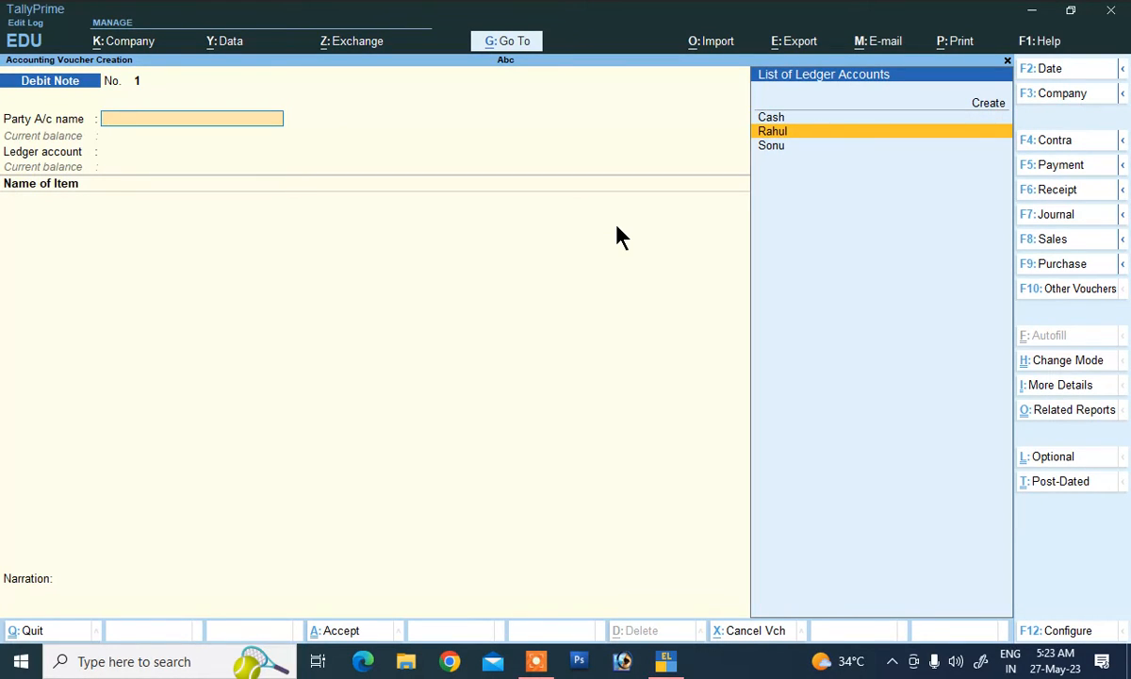
key(Return)
key(Return)
key(Return)
key(Return)
key(Return)
key(Return)
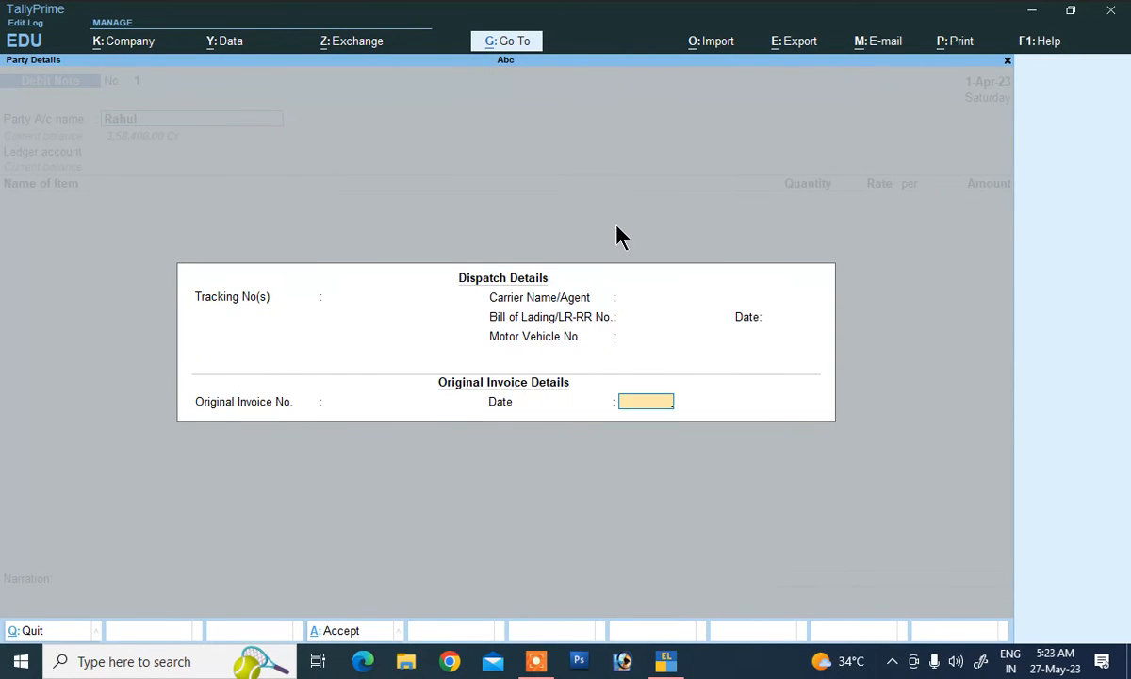
key(Return)
key(Return)
key(Return)
key(Return)
key(Return)
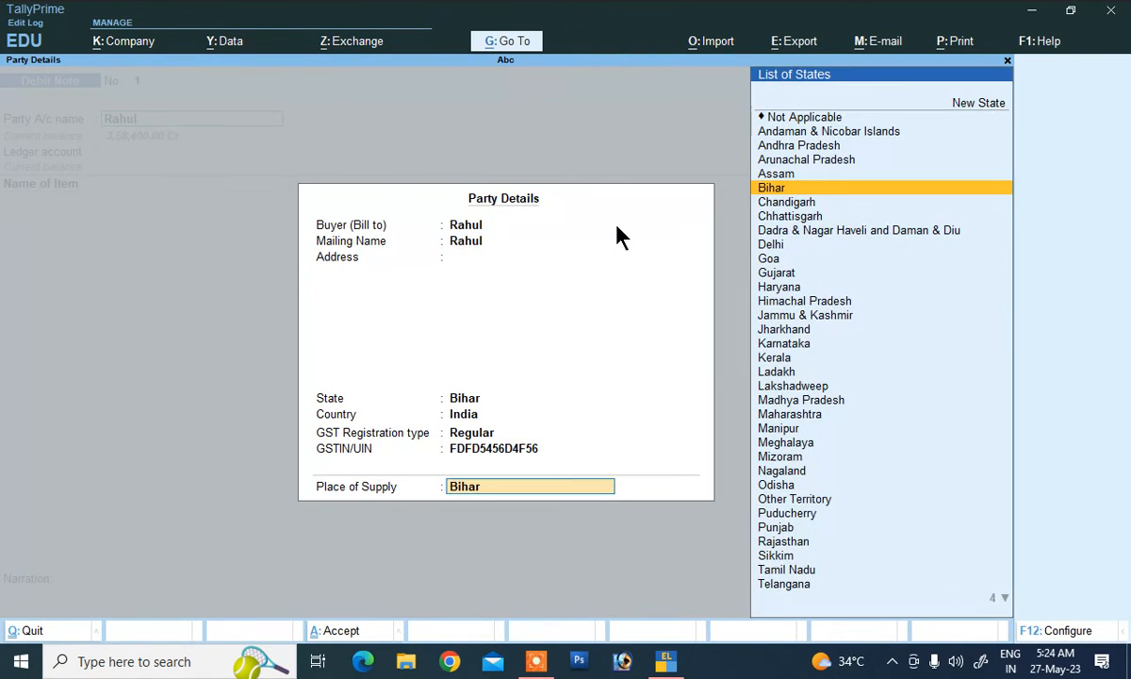
key(Return)
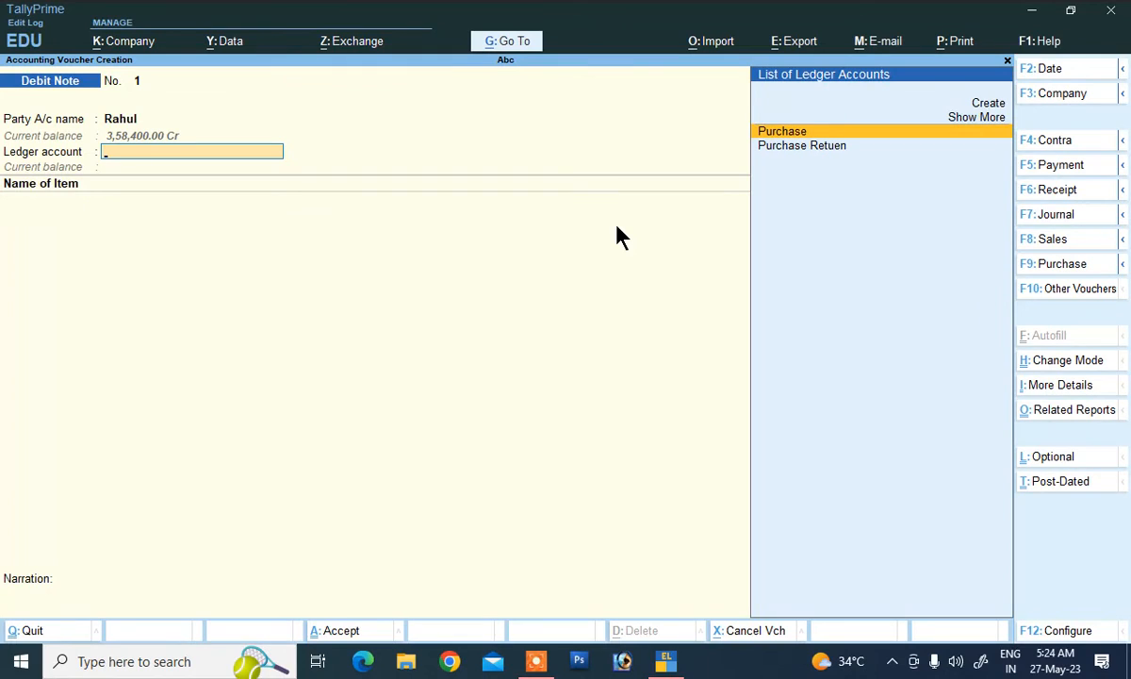
key(Down)
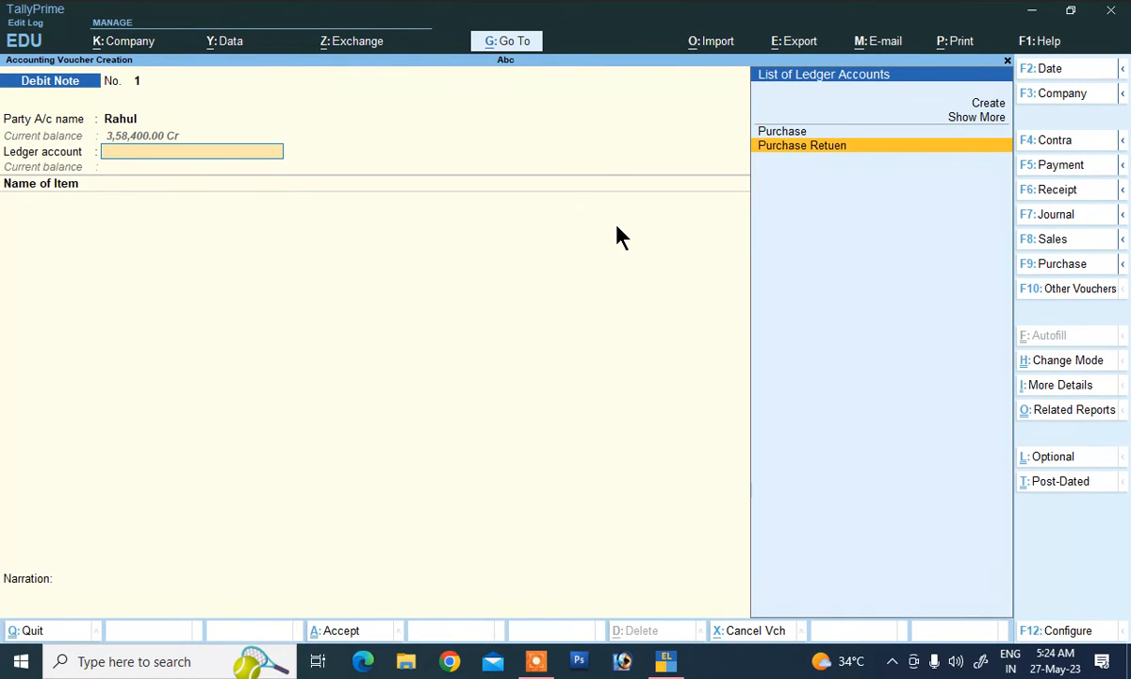
key(Return)
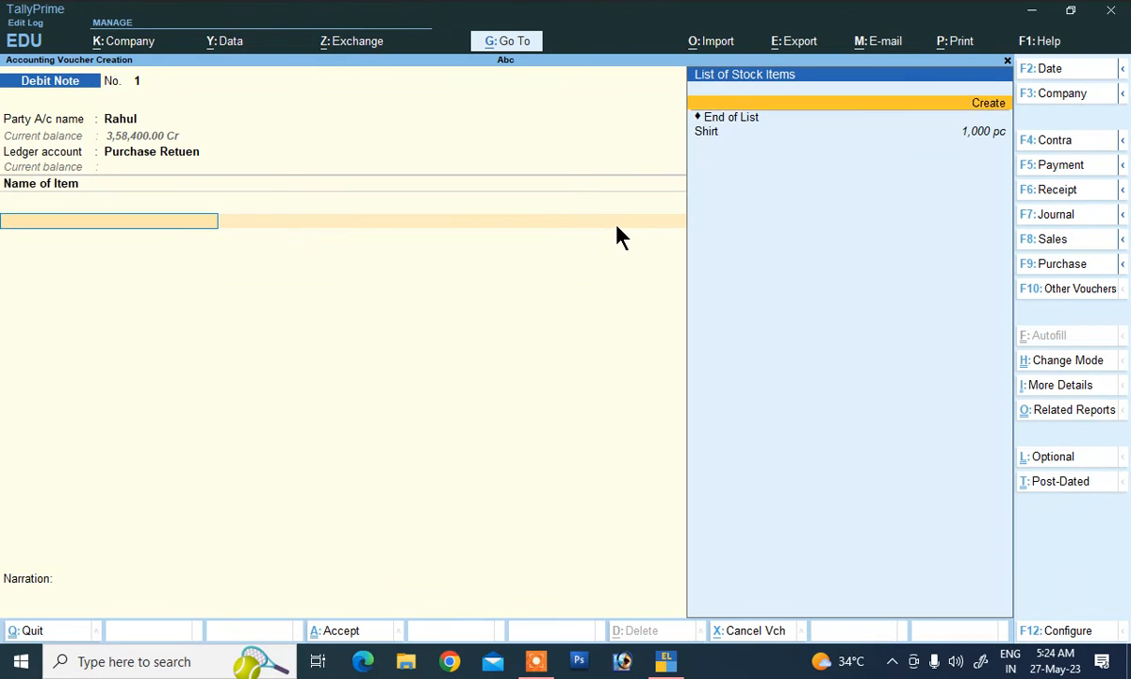
Step: Enter the returned item Shirt, 100 pc at 320.00
key(Down)
key(Return)
text(10)
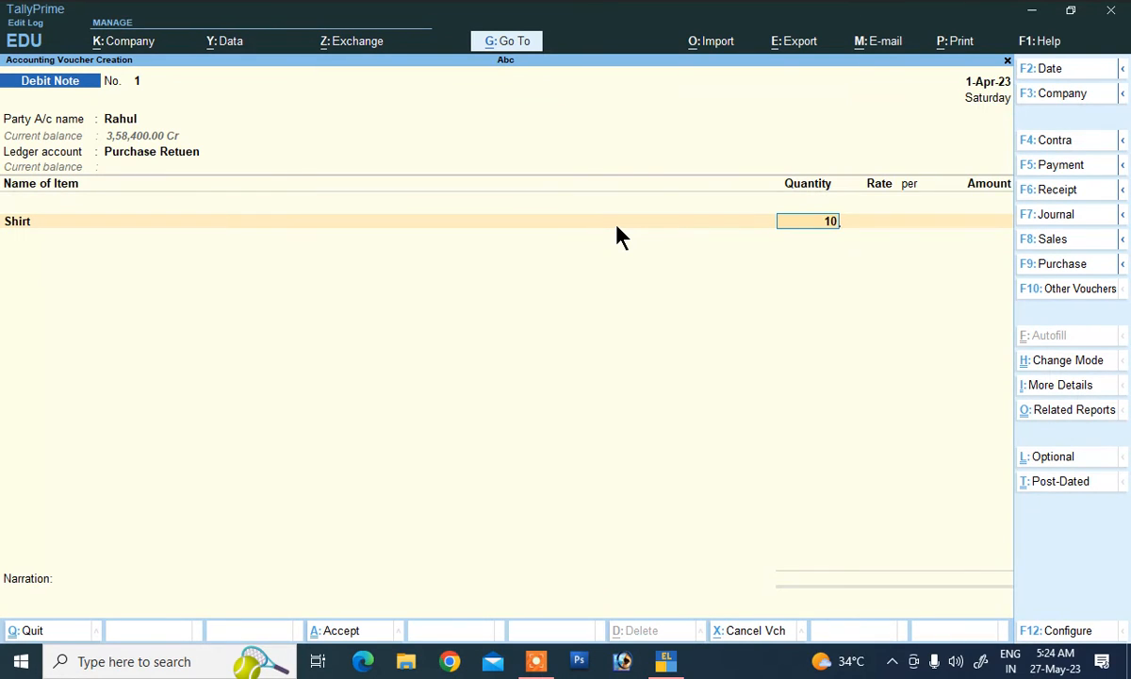
text(0)
key(Return)
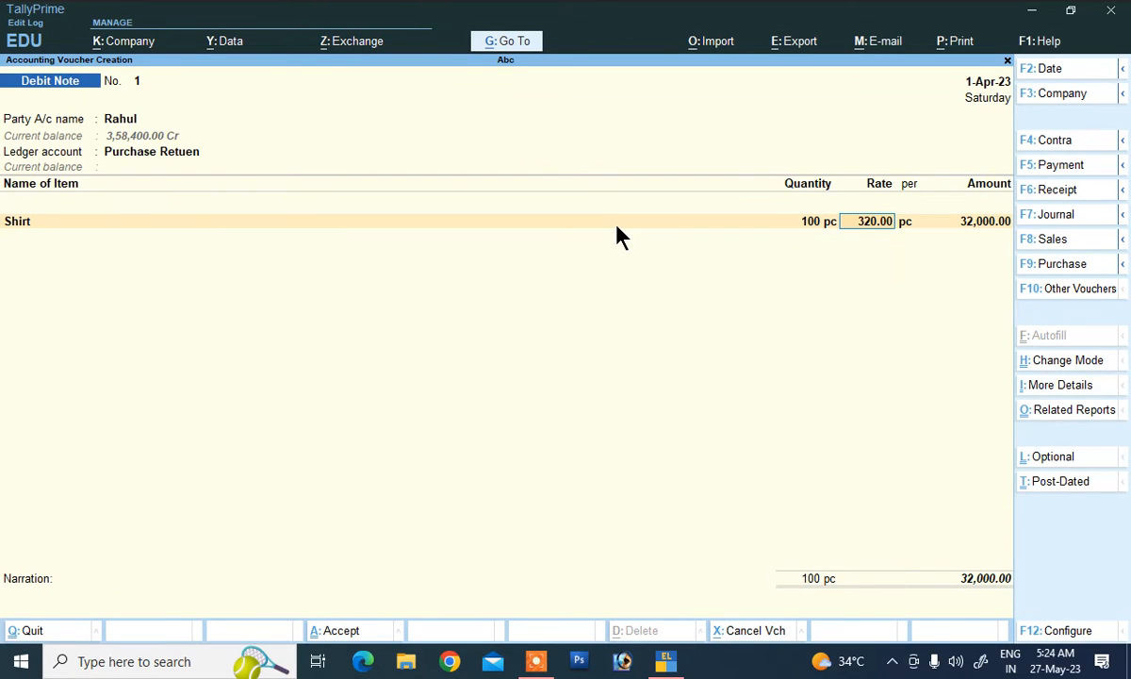
key(Return)
key(Return)
key(Return)
Step: Add Cgst and Sgst at 6% each and set Provide GST details to No
key(Down)
key(Down)
key(Down)
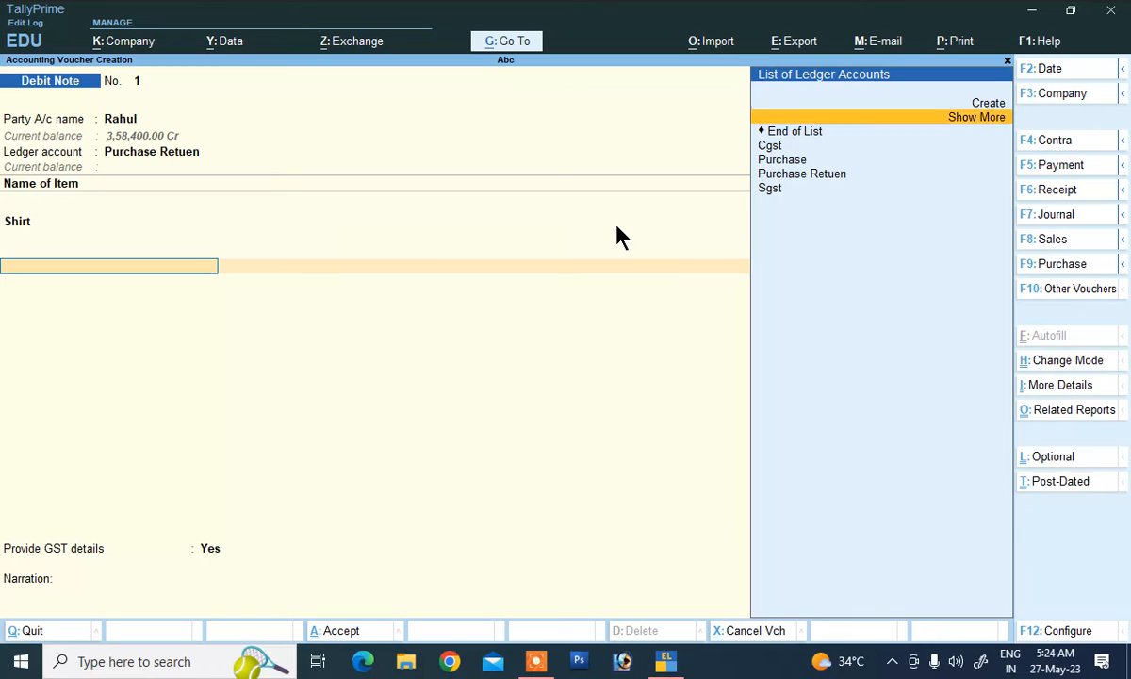
key(Return)
key(Return)
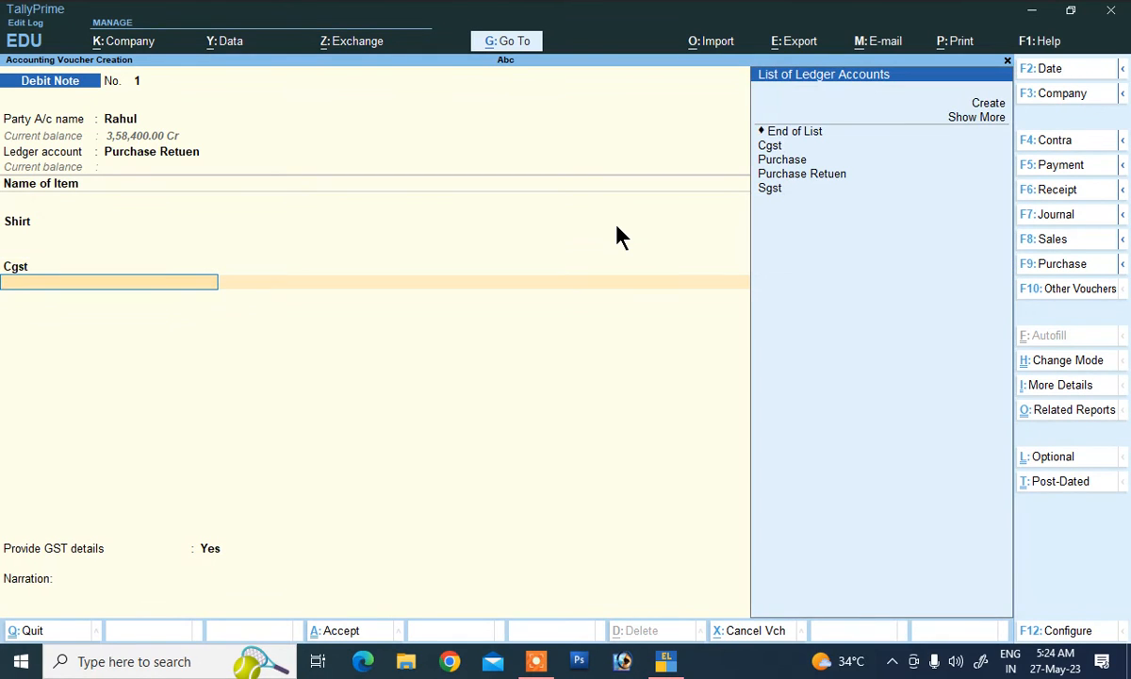
key(Down)
key(Down)
key(Down)
key(Down)
key(Down)
key(Down)
key(Return)
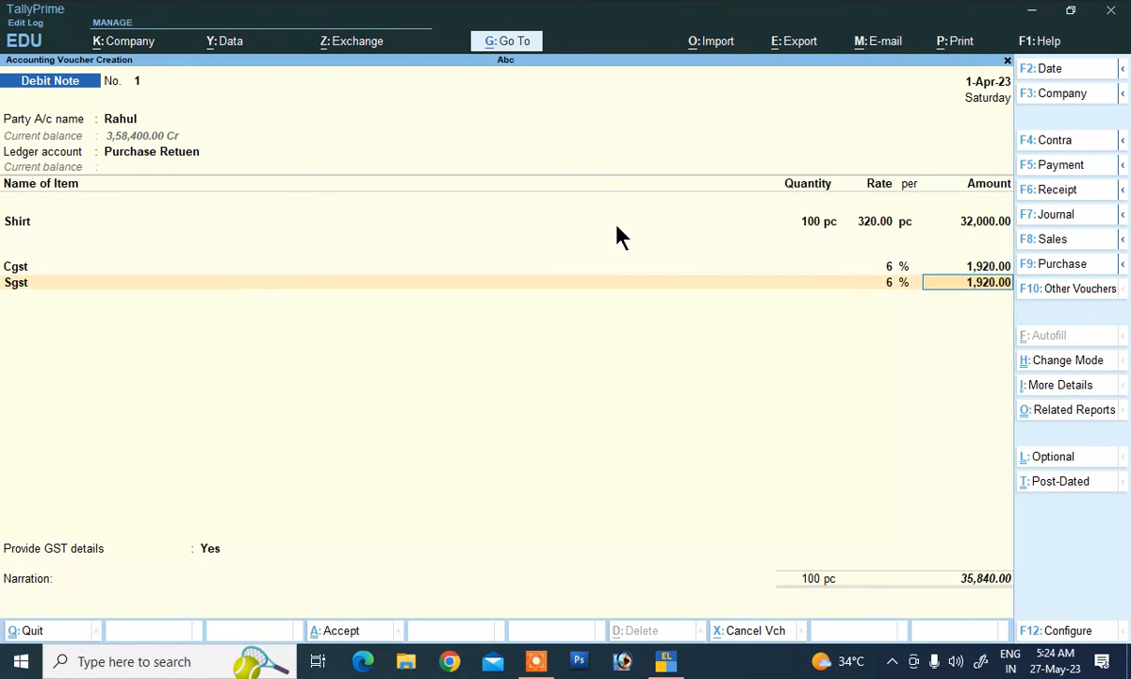
key(Return)
key(Return)
key(Return)
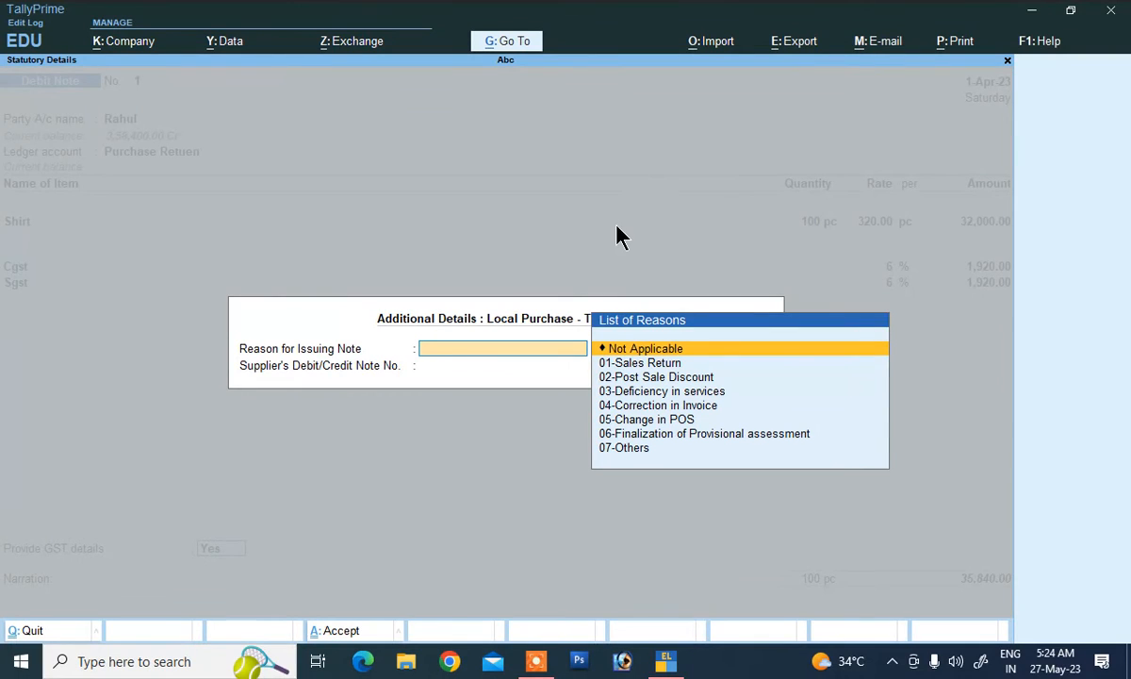
key(Escape)
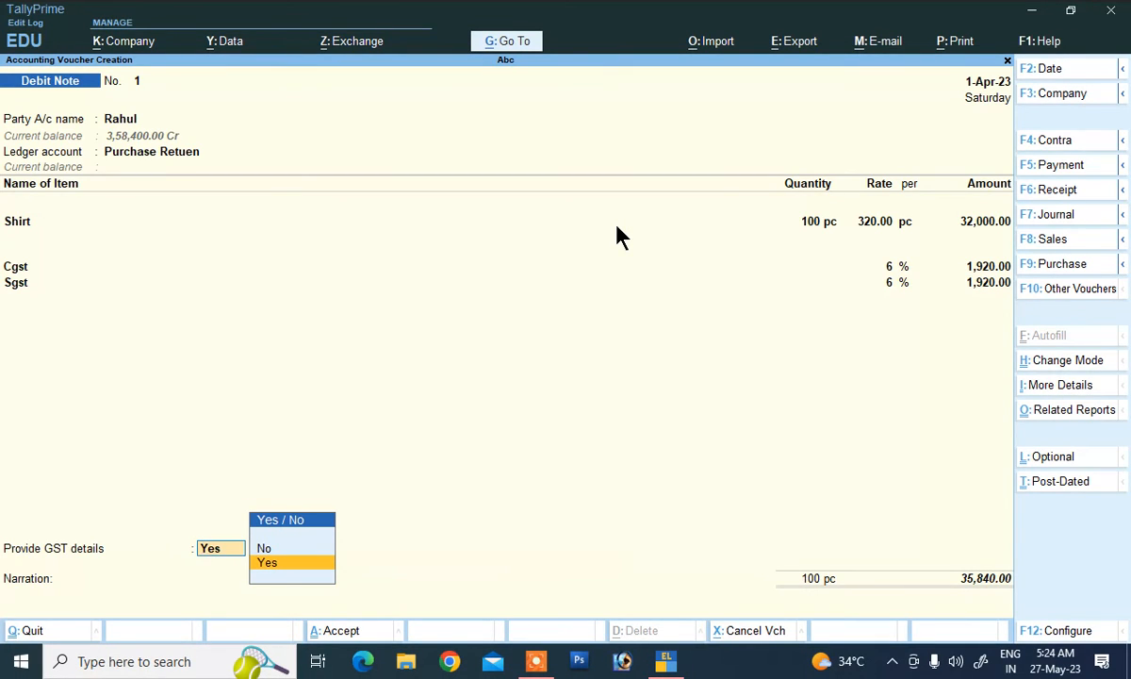
key(Up)
Step: Adjust the 35,840.00 total against pending bill 1 as Agst Ref
key(Return)
key(Return)
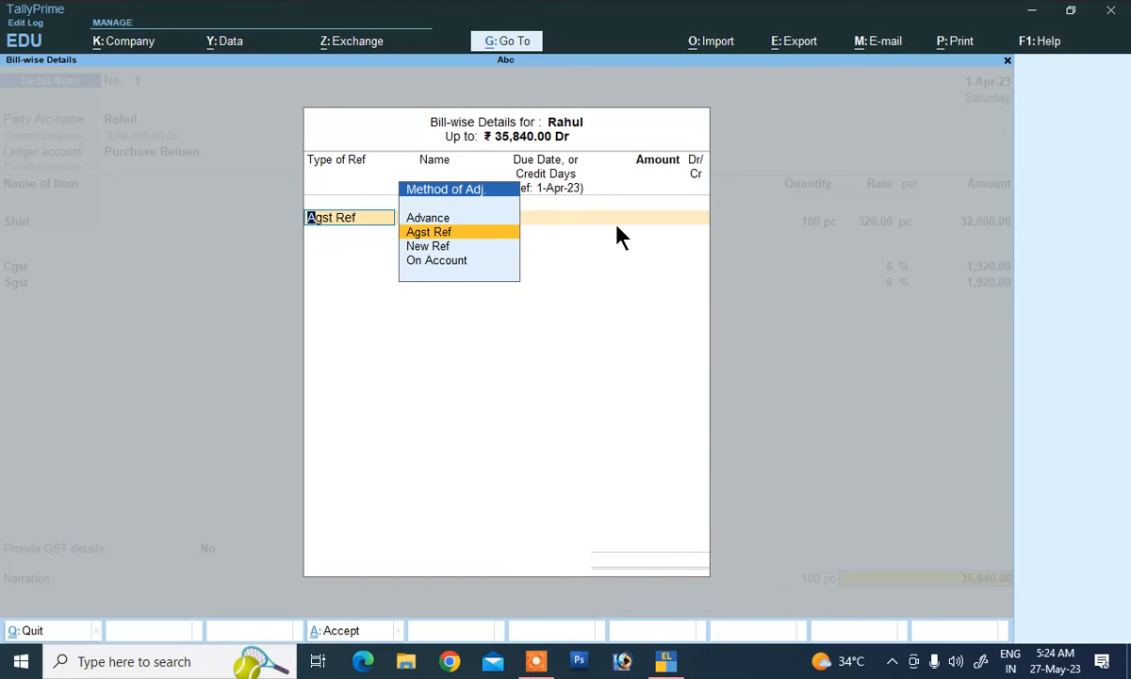
key(Return)
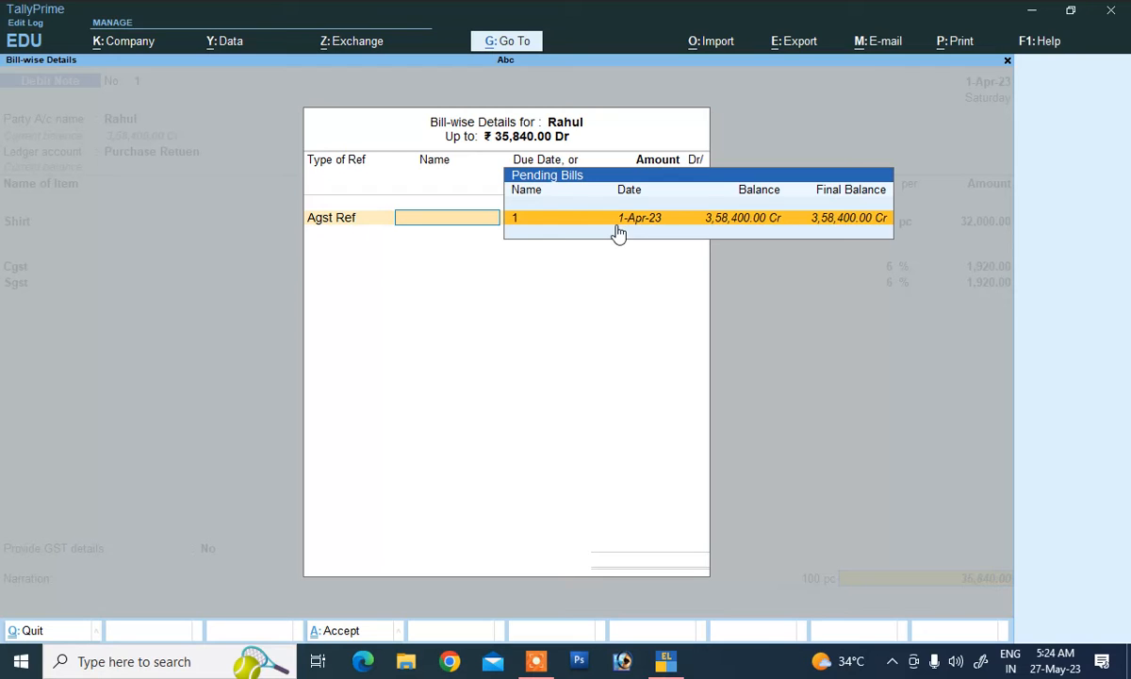
key(Return)
key(Return)
key(Return)
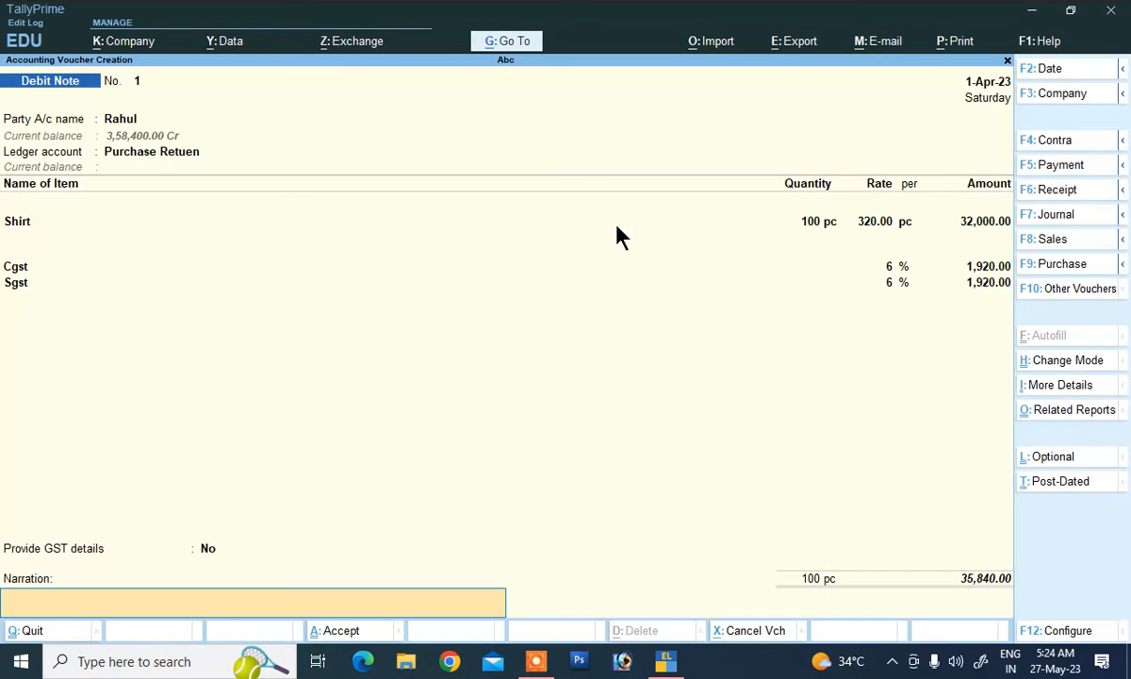
key(Return)
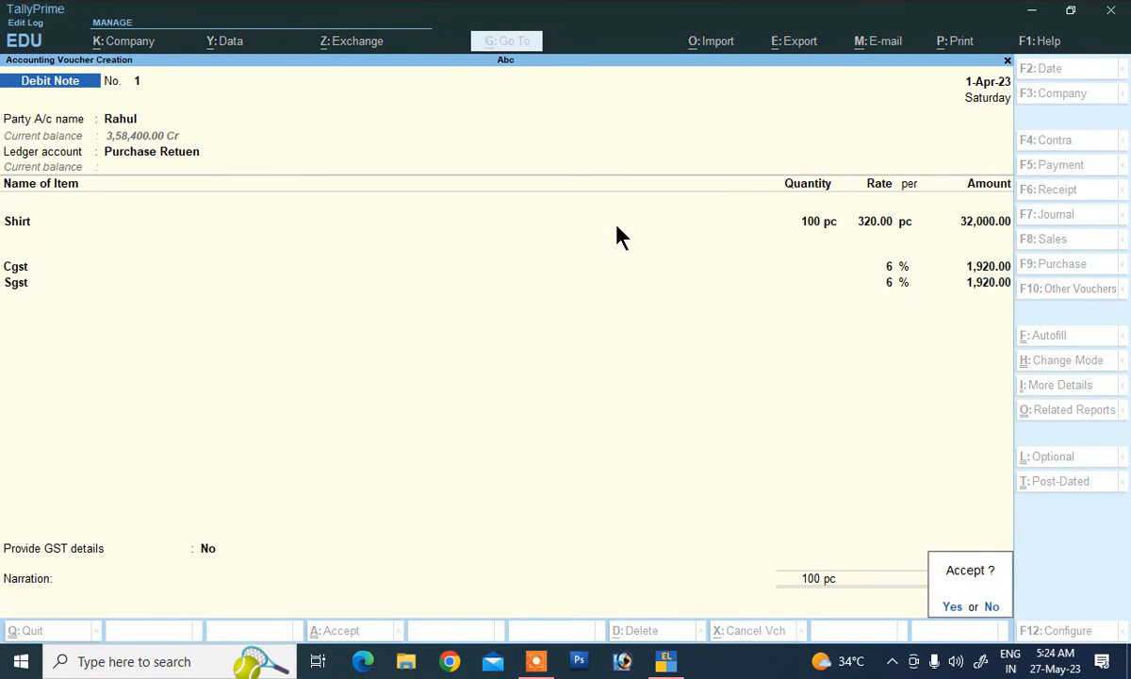
Step: Add the narration 'being purchase reurn' and save the debit note
key(Escape)
text(b)
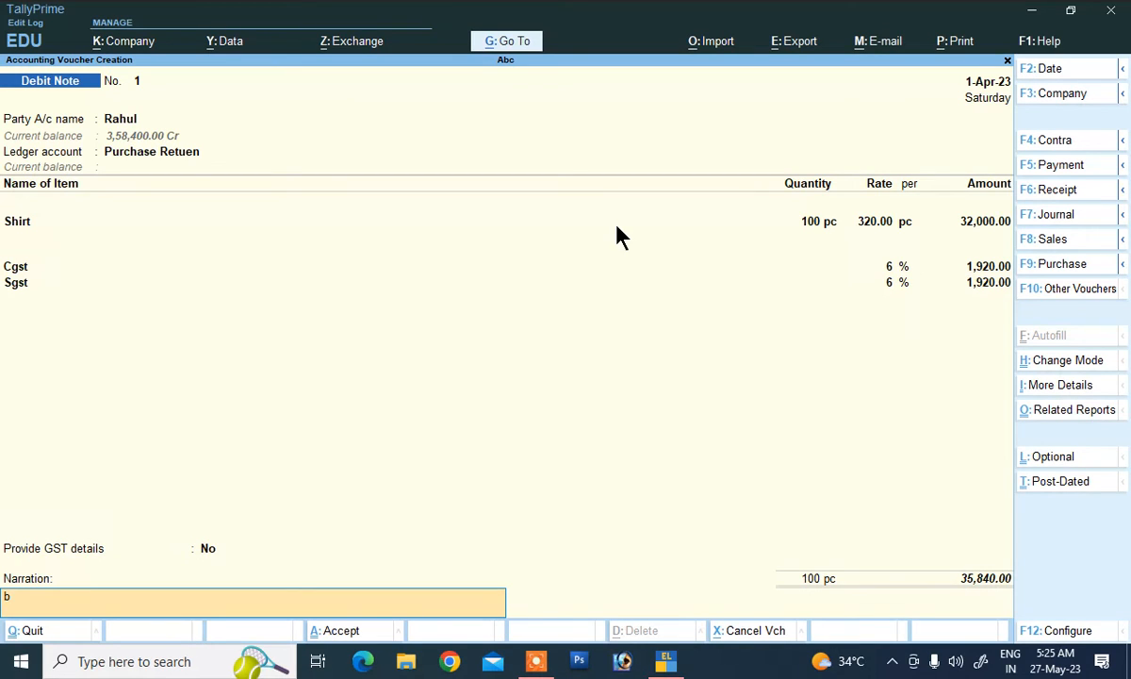
text(eing purchase reurn)
key(Return)
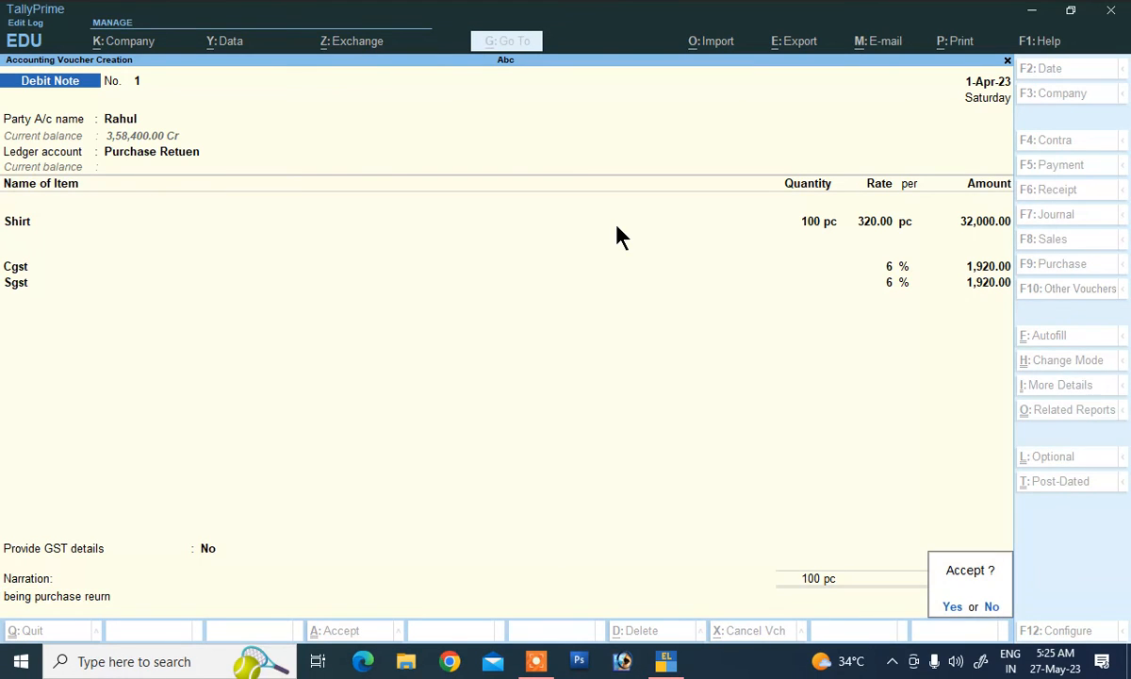
key(Return)
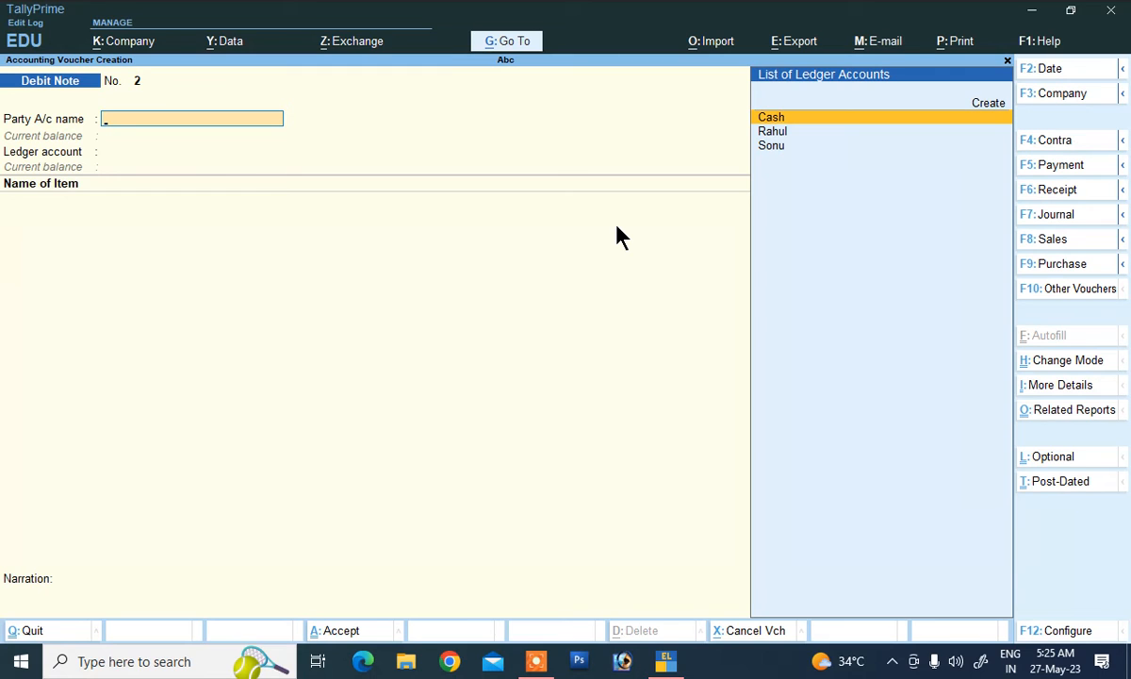
Step: Start a payment voucher debiting the supplier 3,22,560 against bill 1
click(1047, 170)
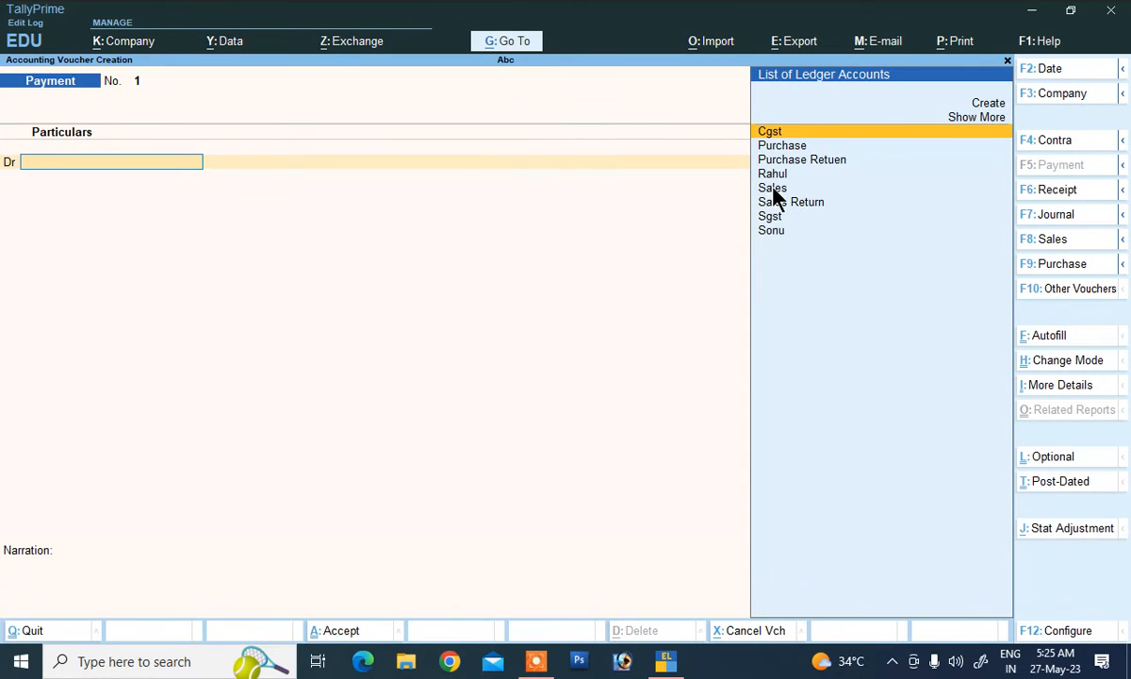
key(Down)
key(Down)
key(Down)
key(Return)
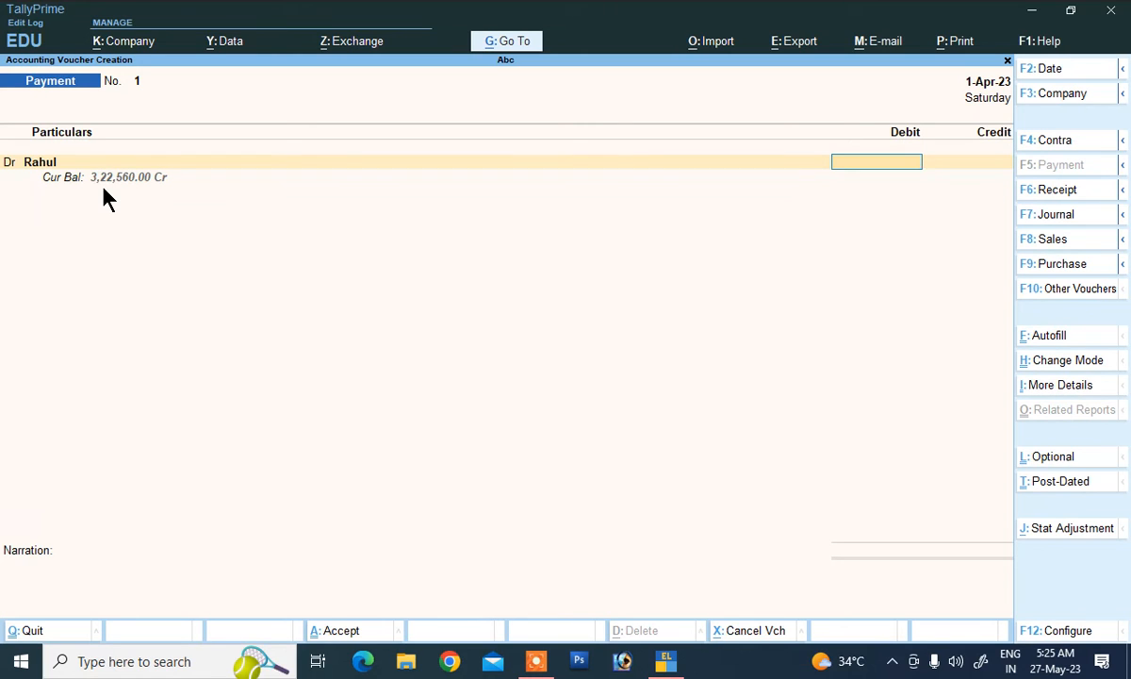
text(322560)
key(Return)
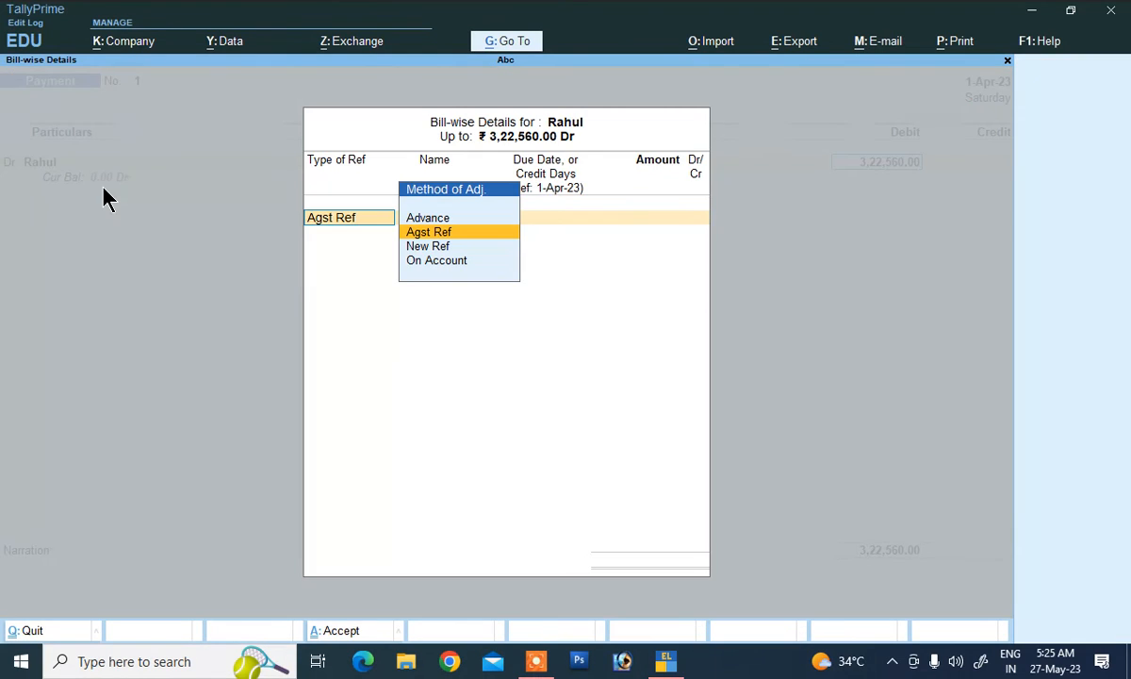
key(Return)
key(Return)
key(Return)
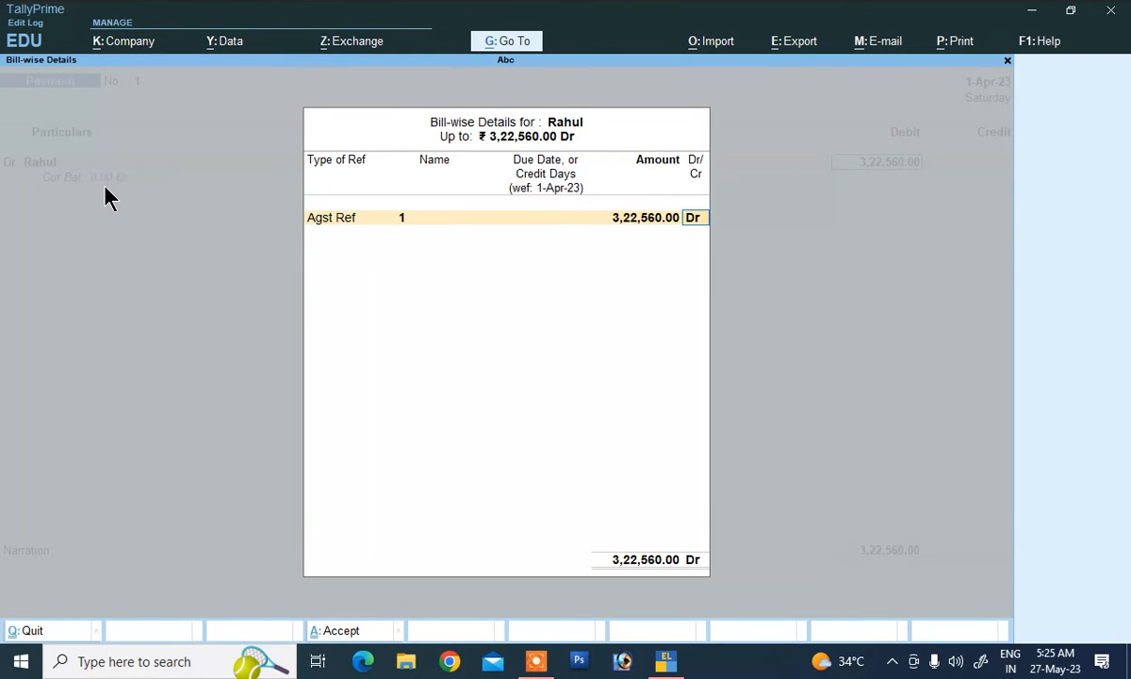
key(Return)
Step: Credit the payment to Cash with narration 'being cash paid' and save it
key(Down)
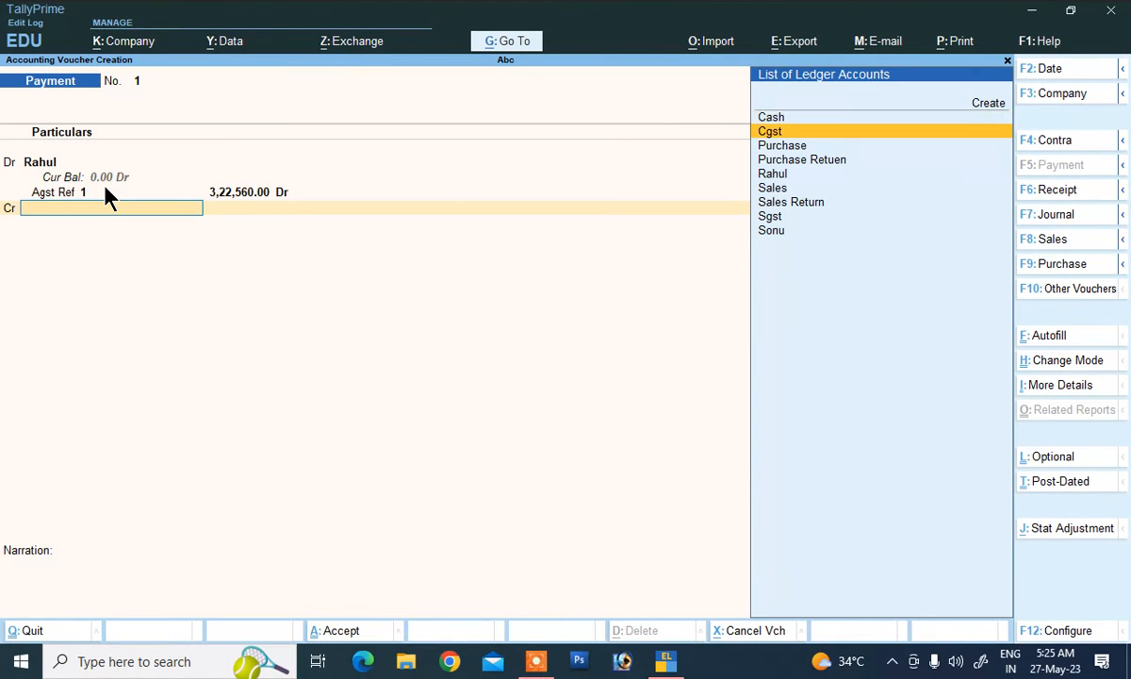
key(Up)
key(Return)
key(Return)
key(Return)
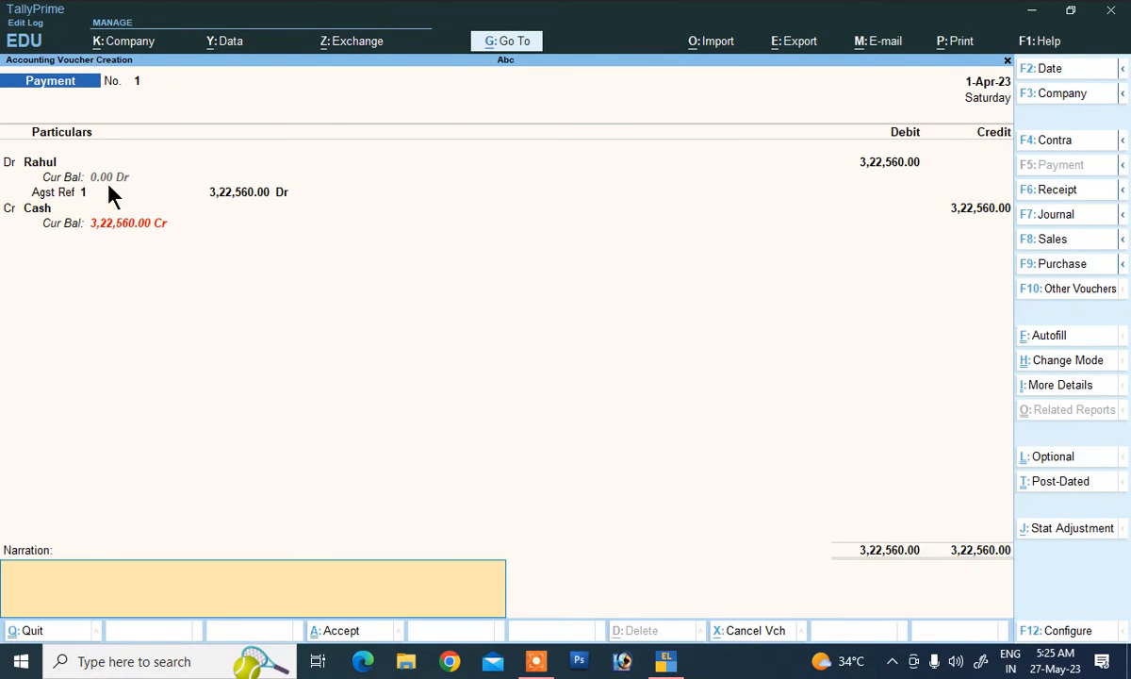
text(being cash paid)
key(Return)
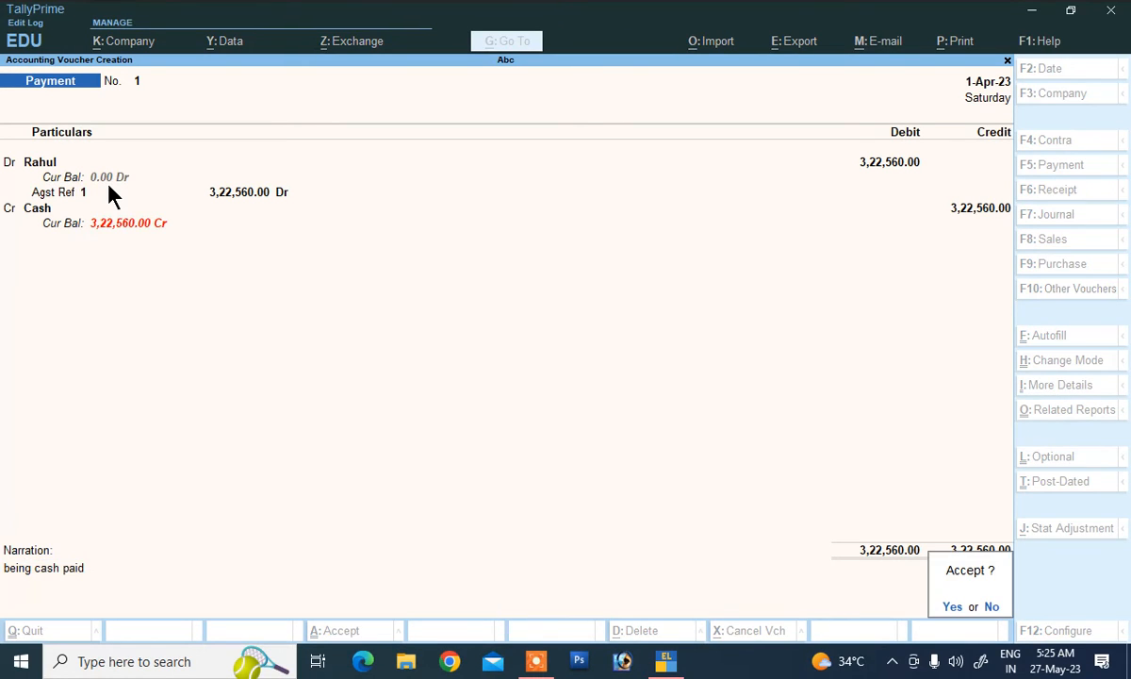
key(Return)
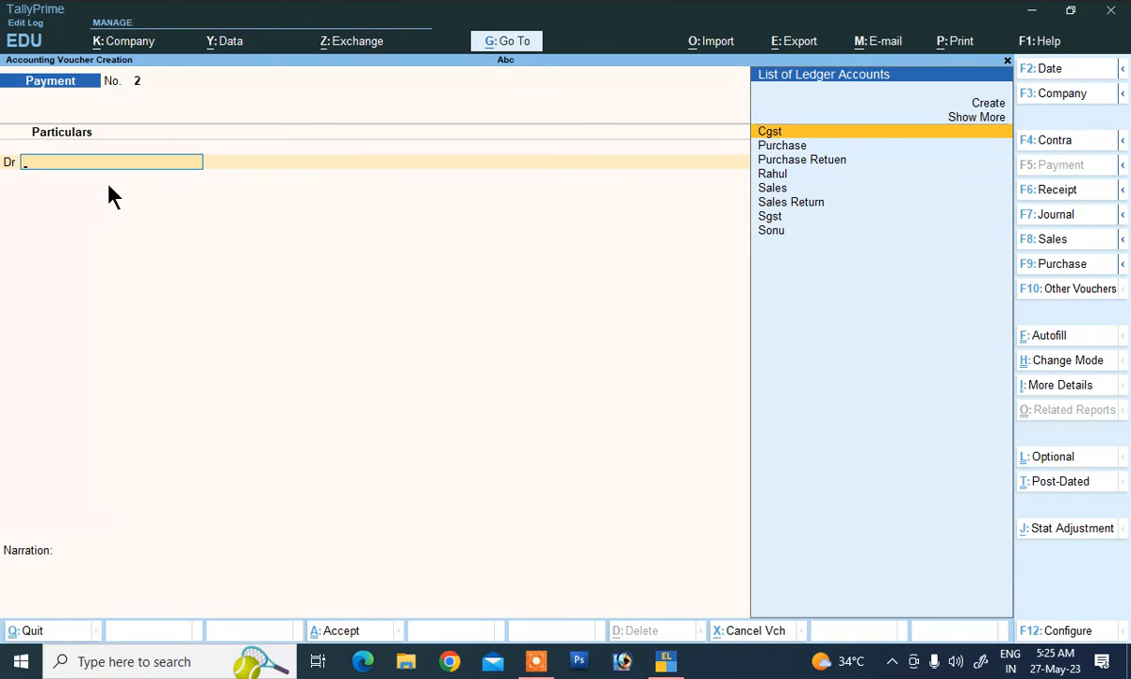
Step: Pick the supplier as Dr ledger in a new payment, then quit unsaved to the Gateway
key(Down)
key(Down)
key(Down)
key(Return)
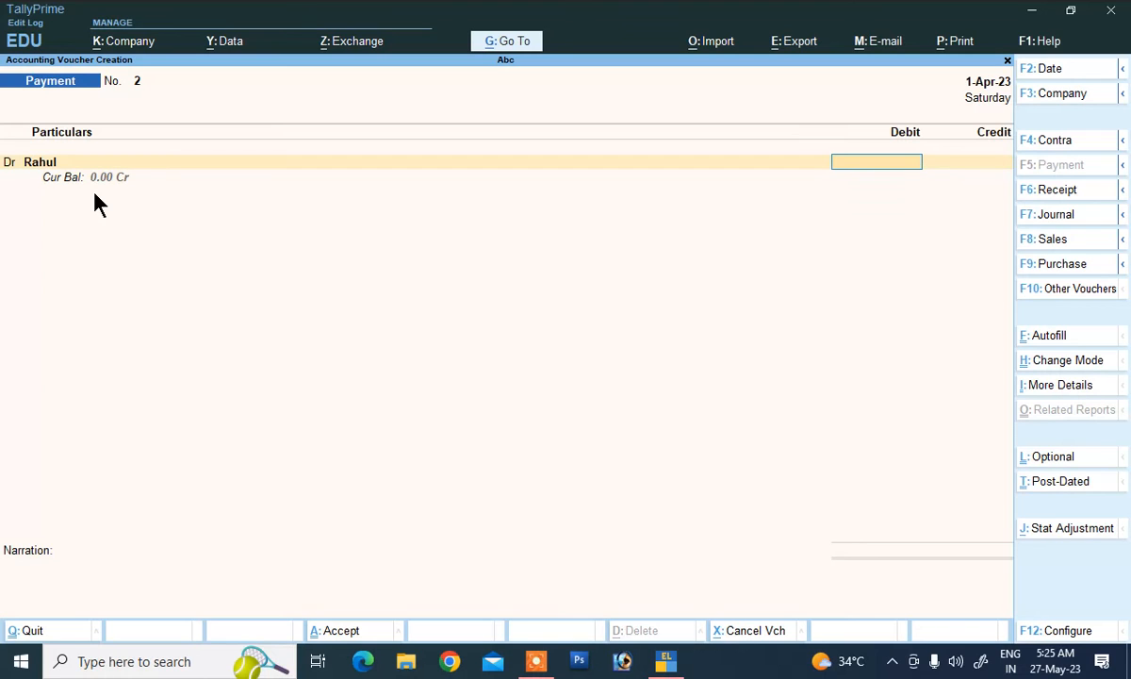
key(Escape)
key(Escape)
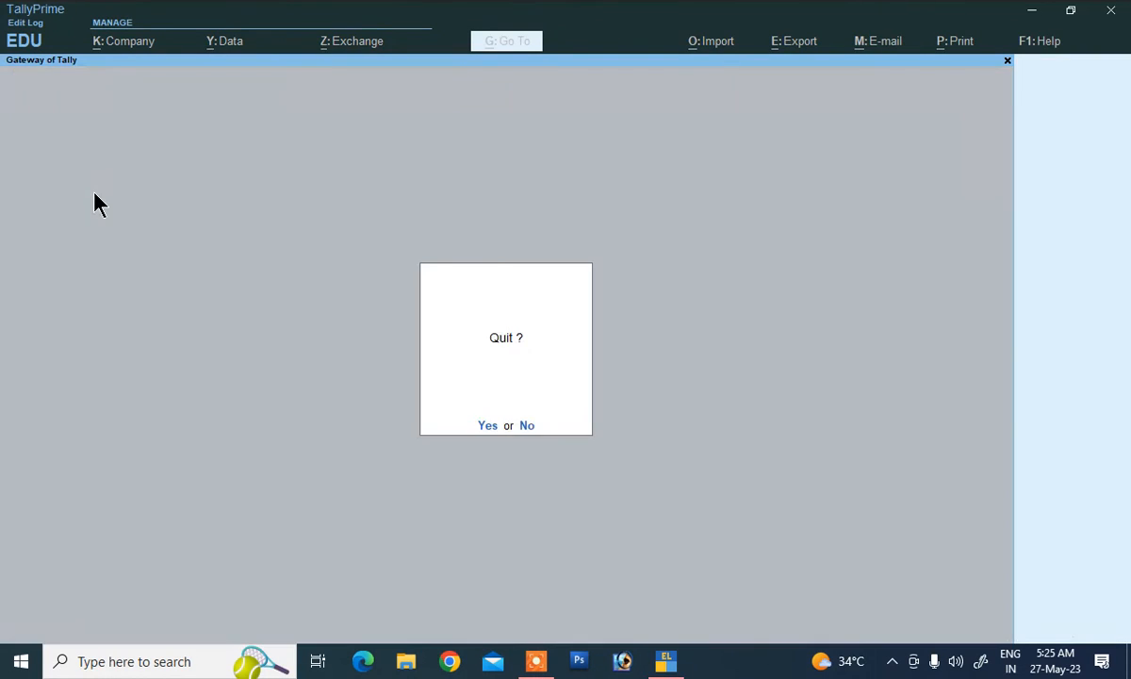
key(Escape)
click(726, 490)
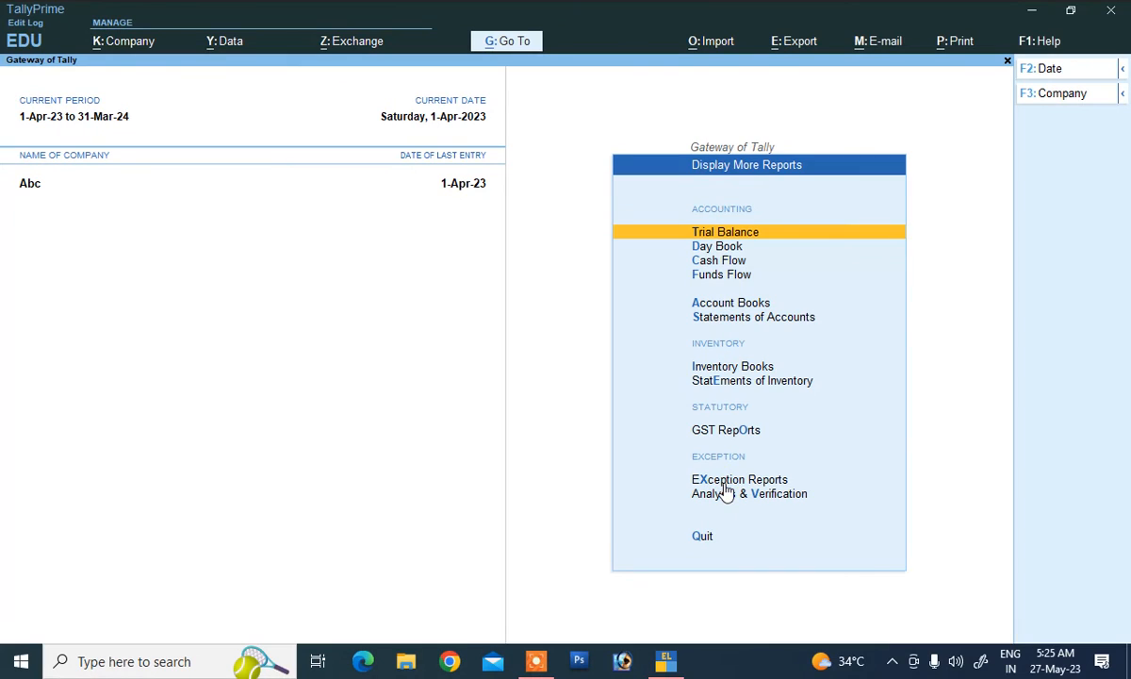
click(759, 381)
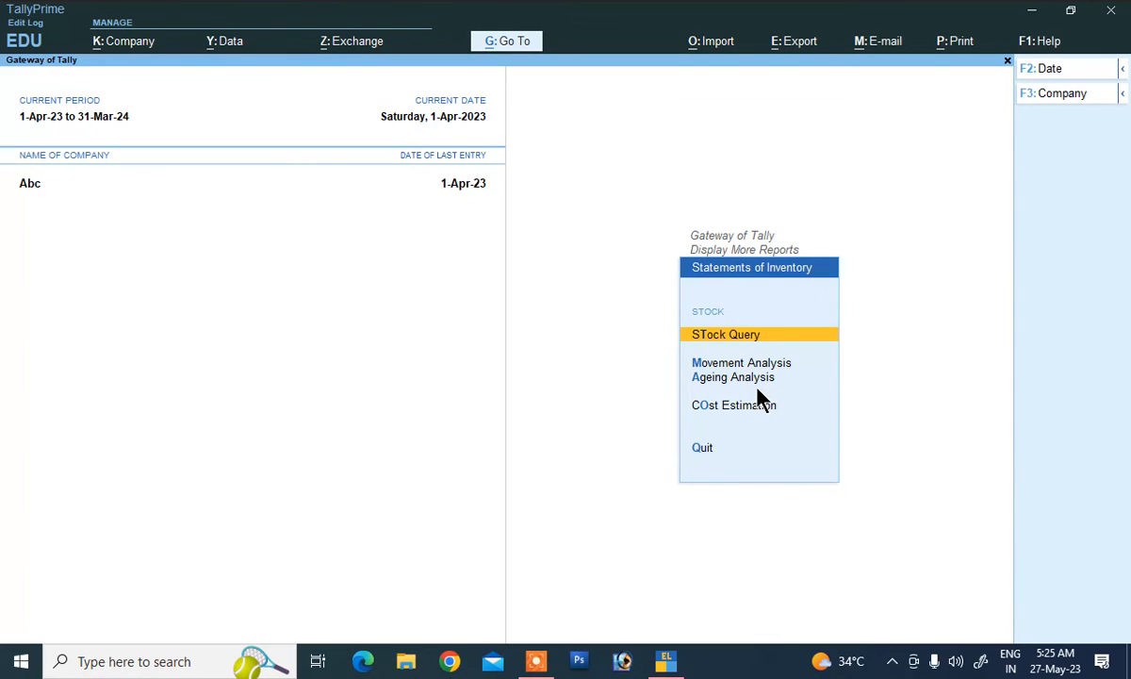
click(742, 332)
click(457, 172)
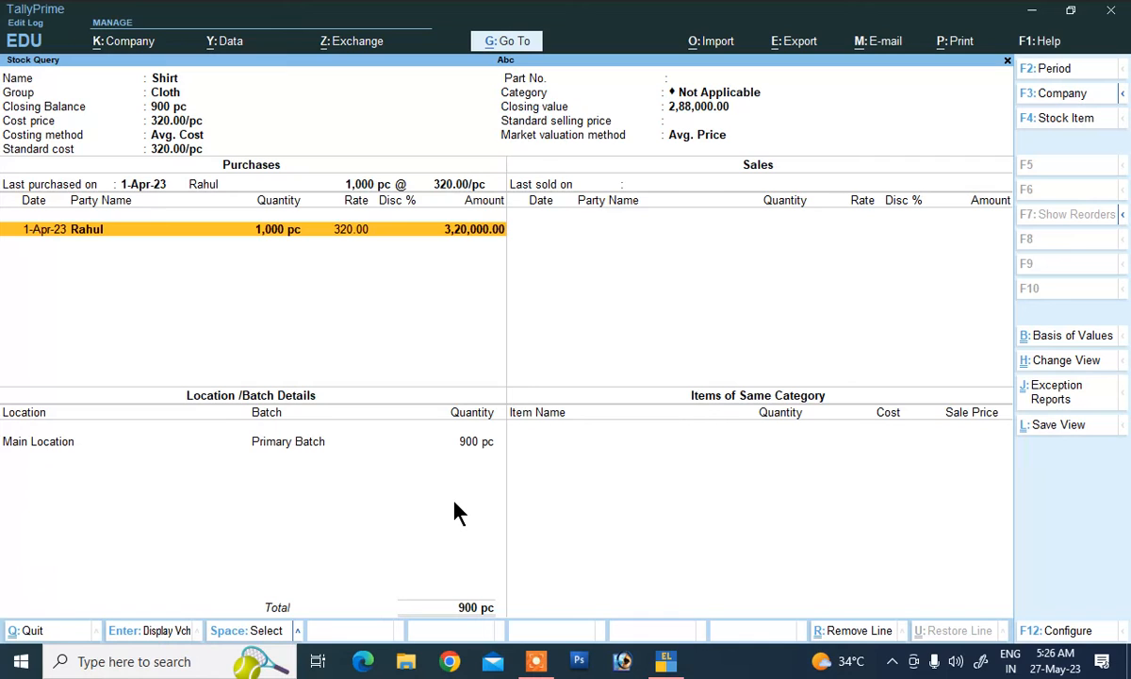
key(Escape)
key(Escape)
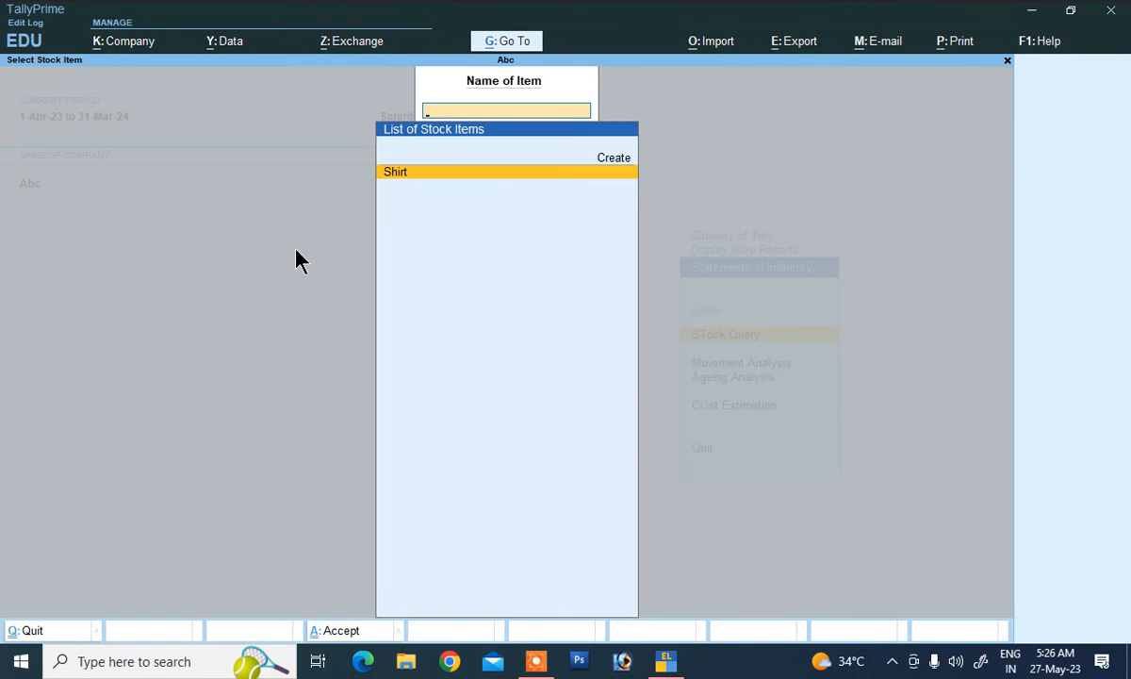
key(Escape)
key(Escape)
key(Escape)
key(Escape)
key(Escape)
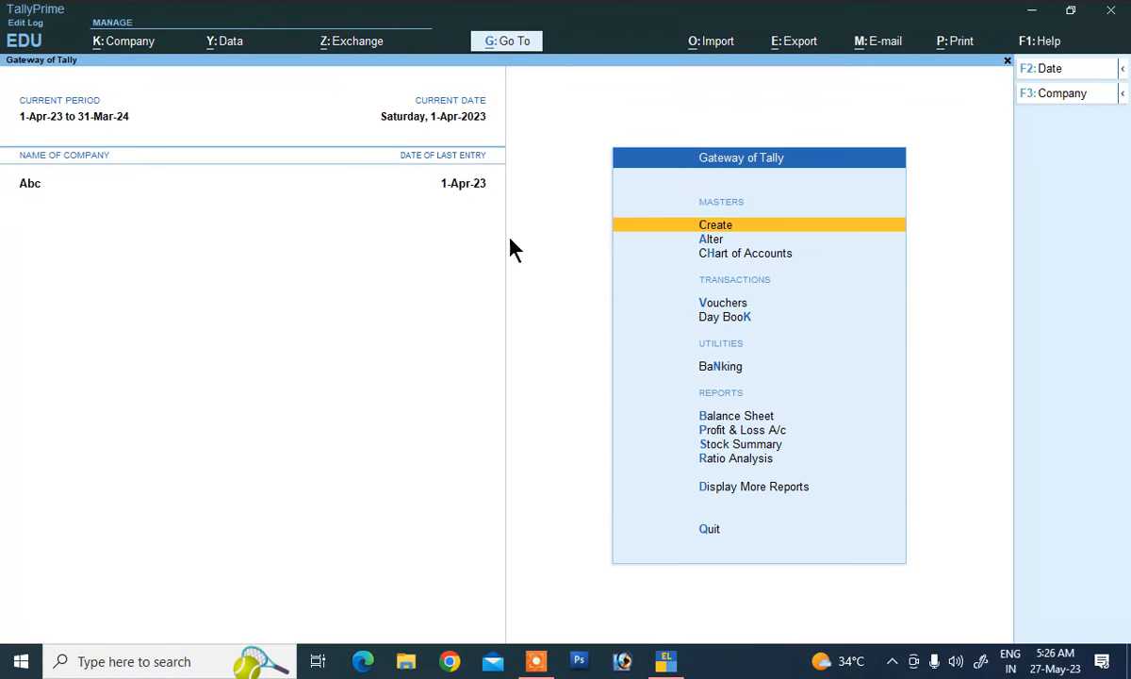
Step: Start a Sales voucher with the customer as party account and accept the party details
click(708, 310)
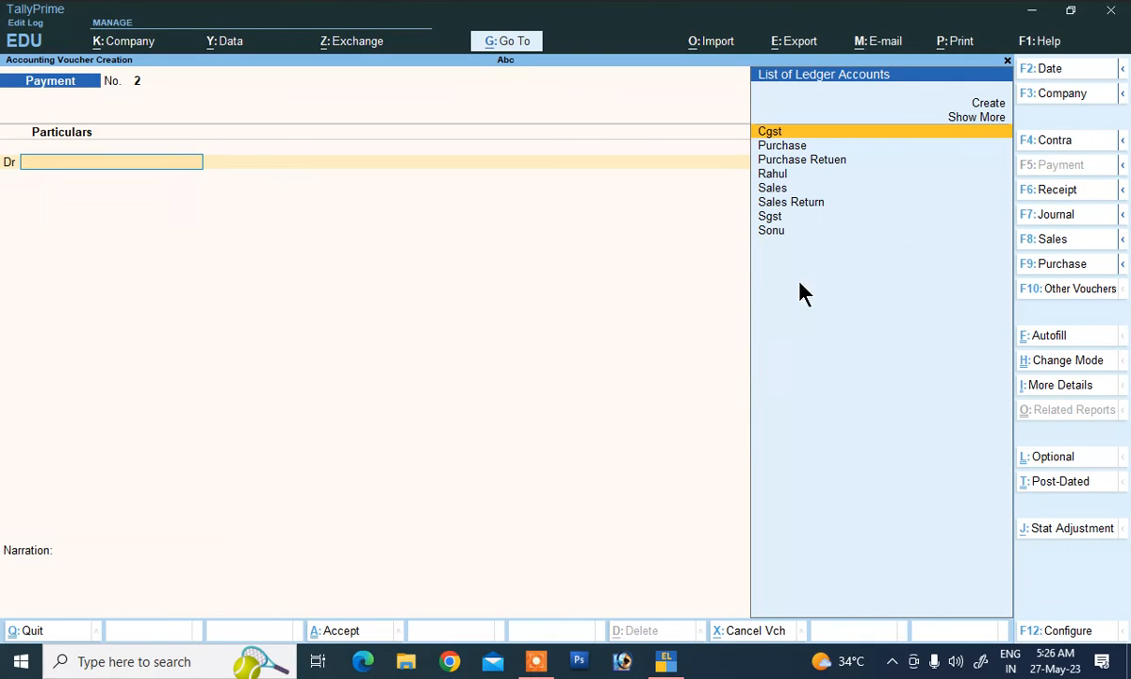
click(1048, 238)
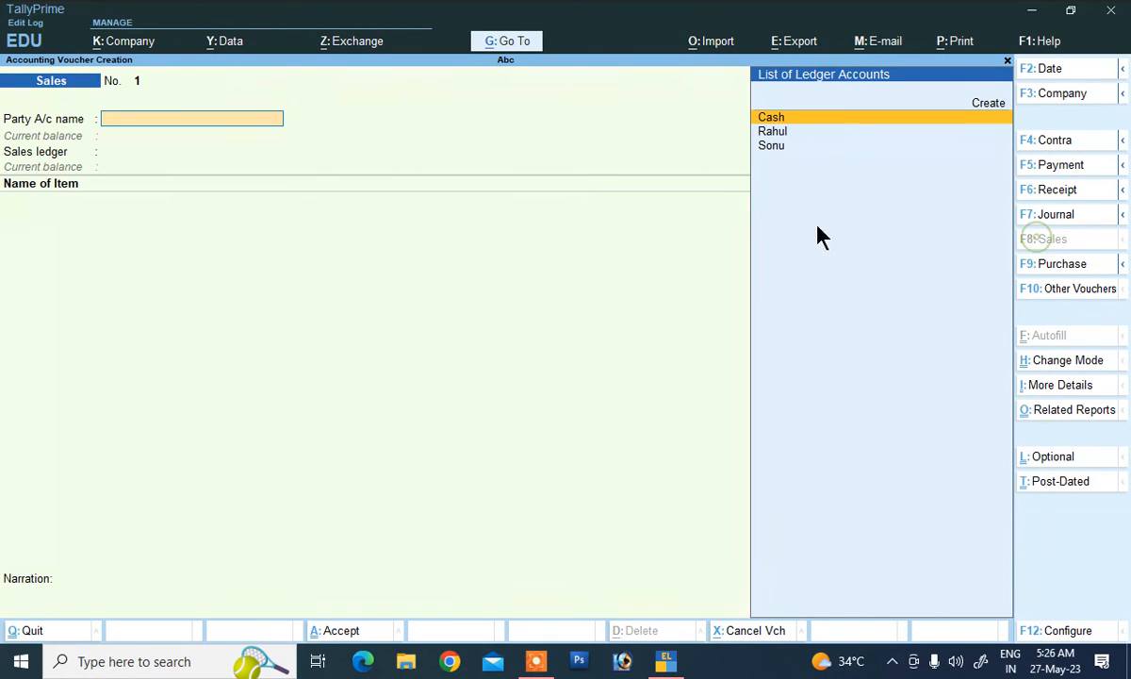
click(782, 147)
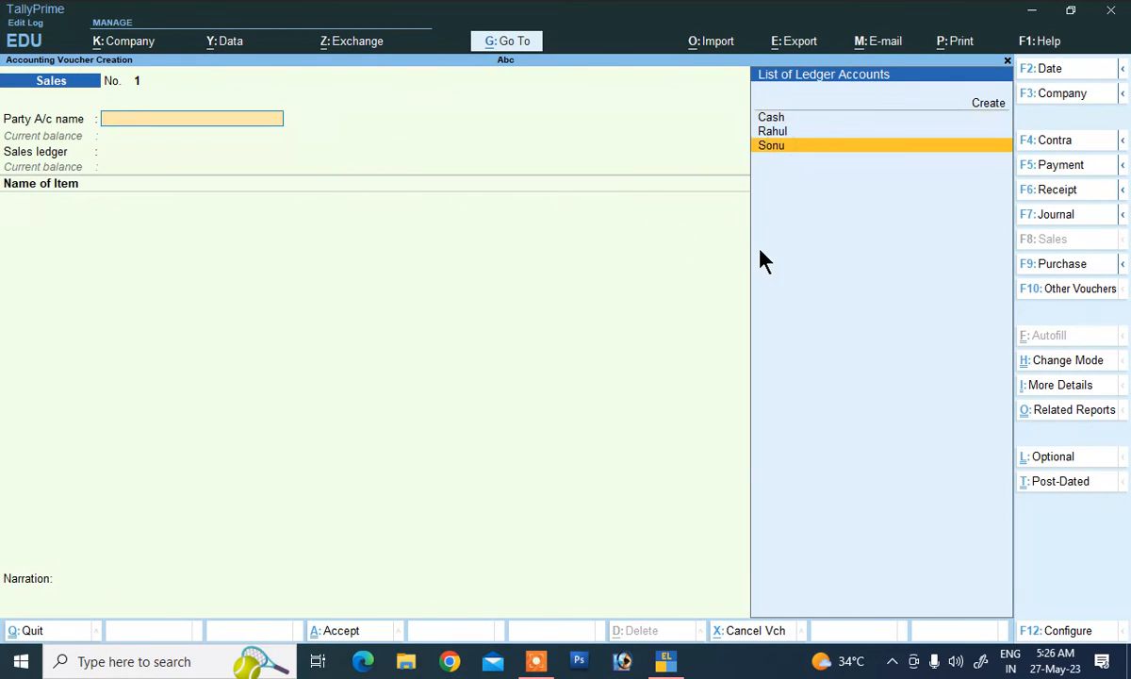
key(Return)
key(Return)
key(Return)
key(Return)
key(Return)
key(Return)
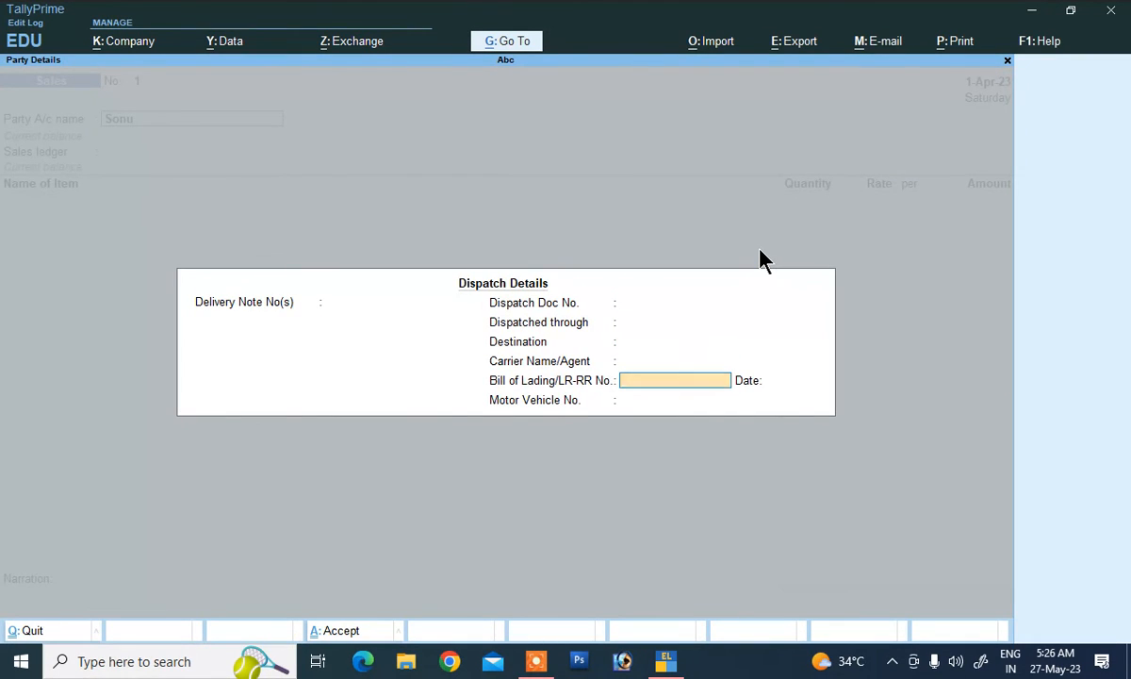
key(Return)
key(Return)
key(Return)
key(Return)
key(Return)
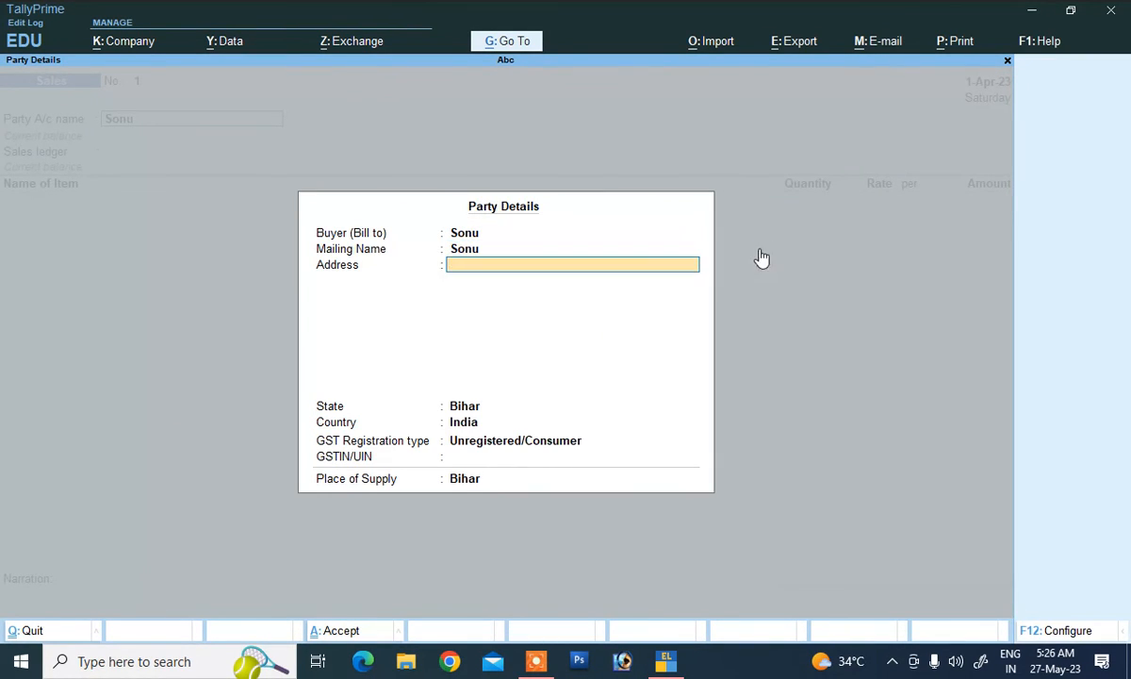
key(Return)
key(Return)
key(Return)
key(Return)
key(Return)
key(Return)
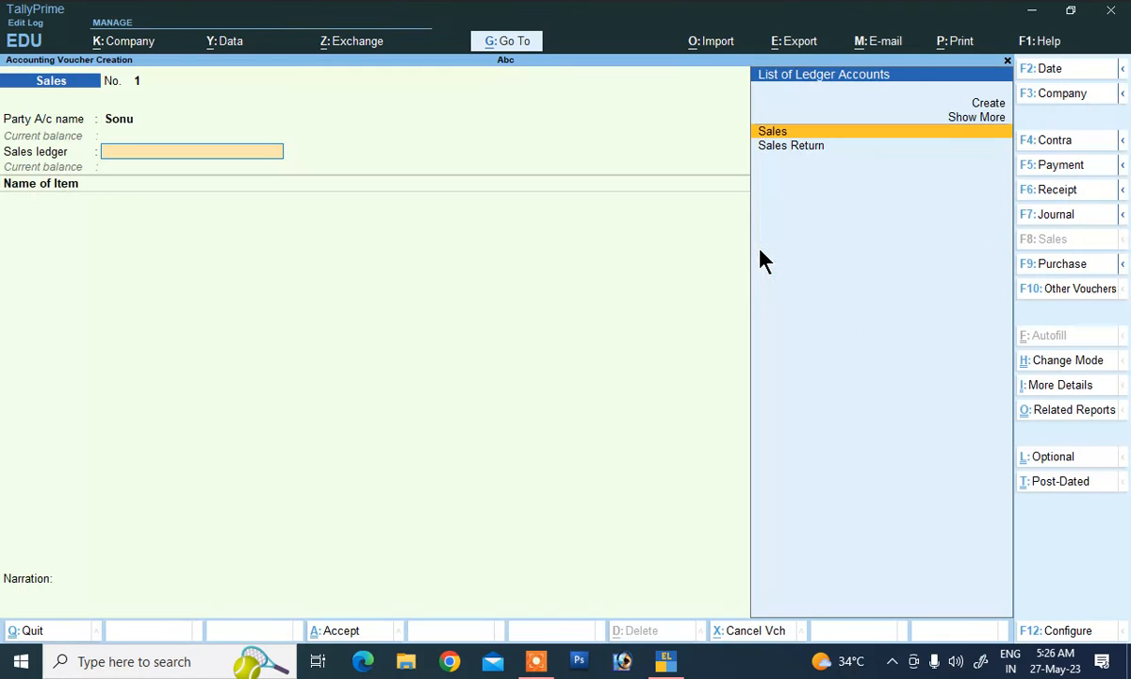
key(Return)
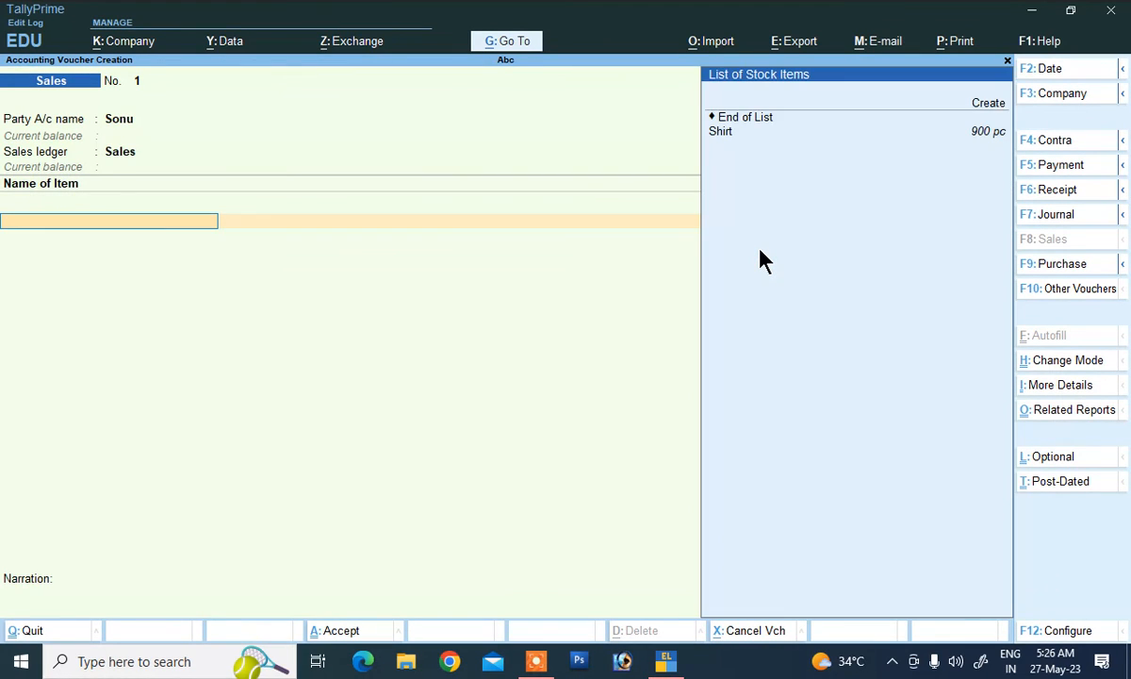
Step: Enter the item Shirt, 200 pc at 620 per pc
key(Down)
key(Down)
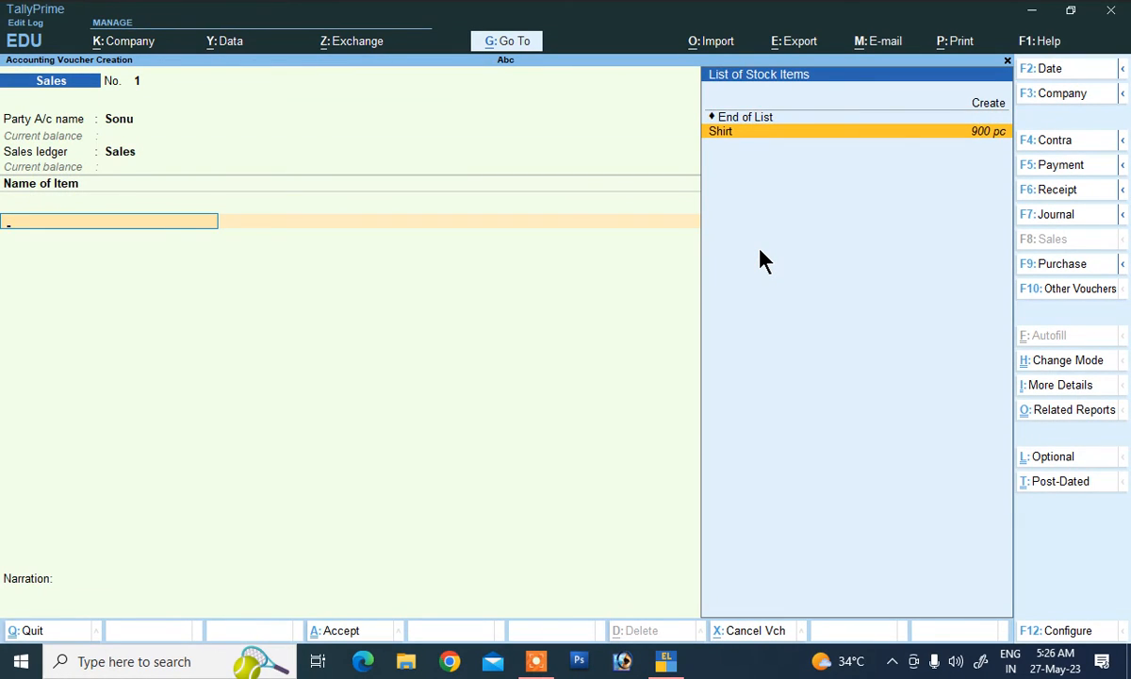
key(Return)
text(2)
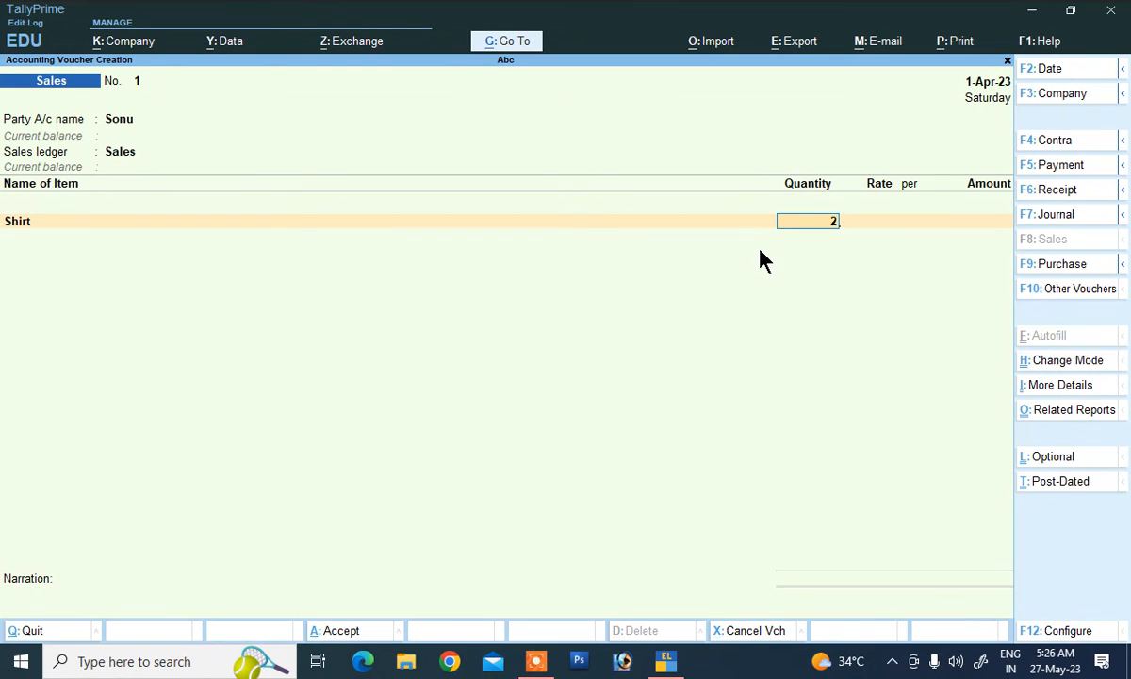
text(00)
key(Return)
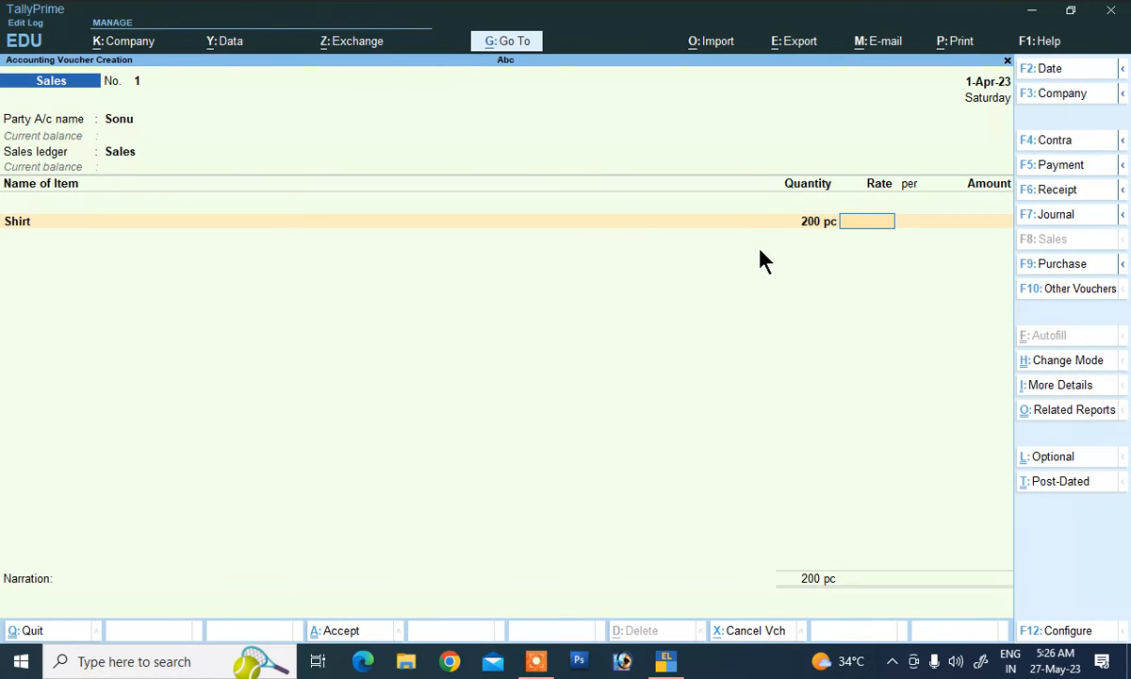
text(620)
key(Return)
key(Return)
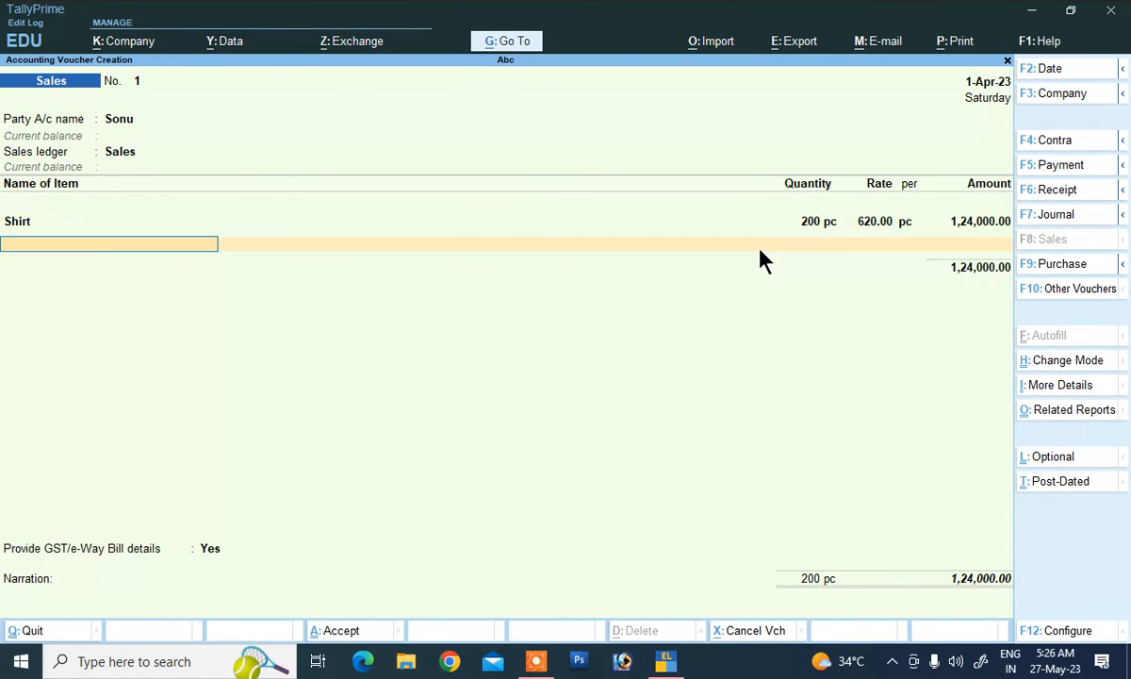
key(Return)
key(Return)
Step: Add Cgst and Sgst ledgers at 6% each to the sale
key(BackSpace)
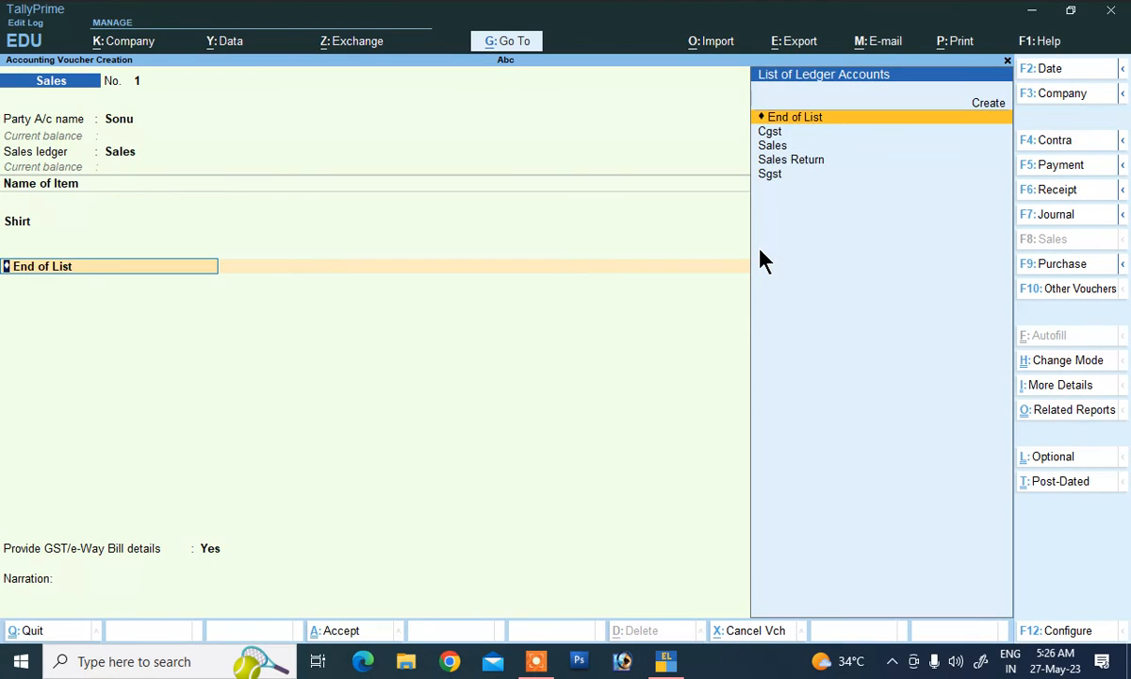
text(C)
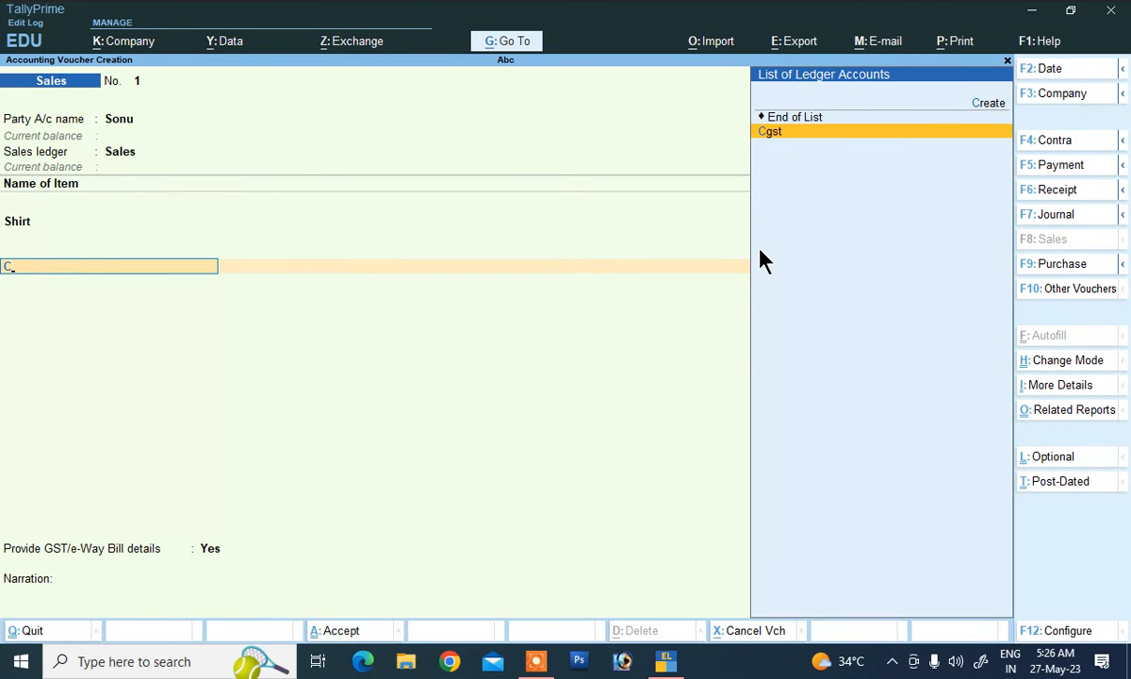
key(Return)
key(Return)
text(S)
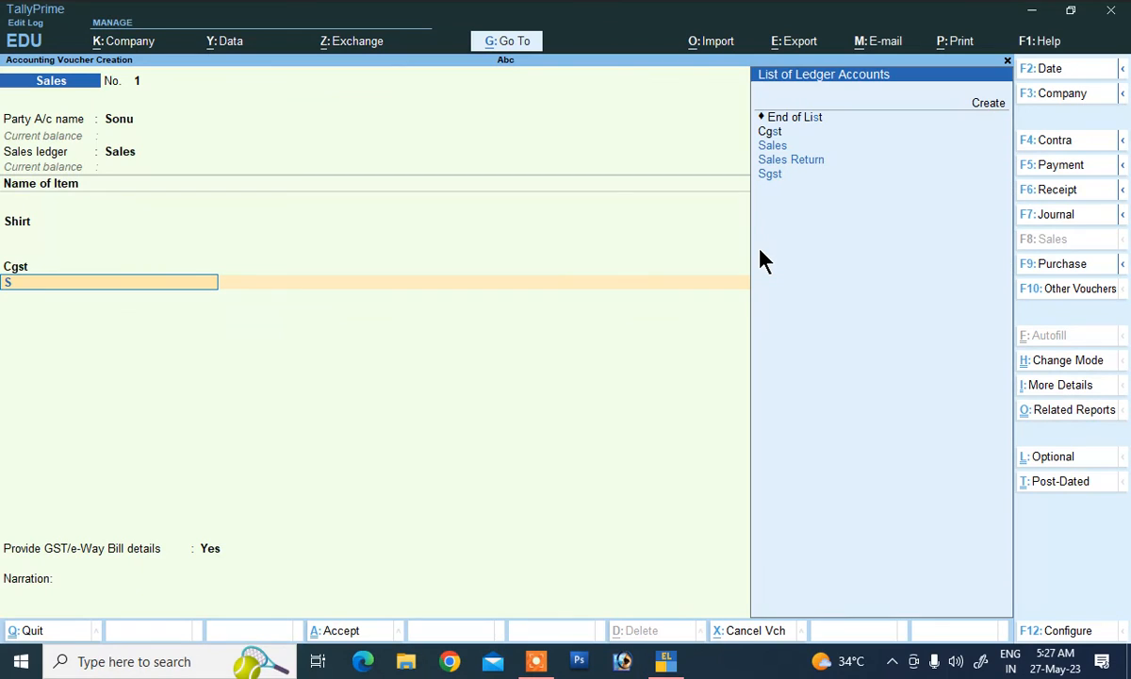
key(Down)
key(Down)
key(Down)
key(Return)
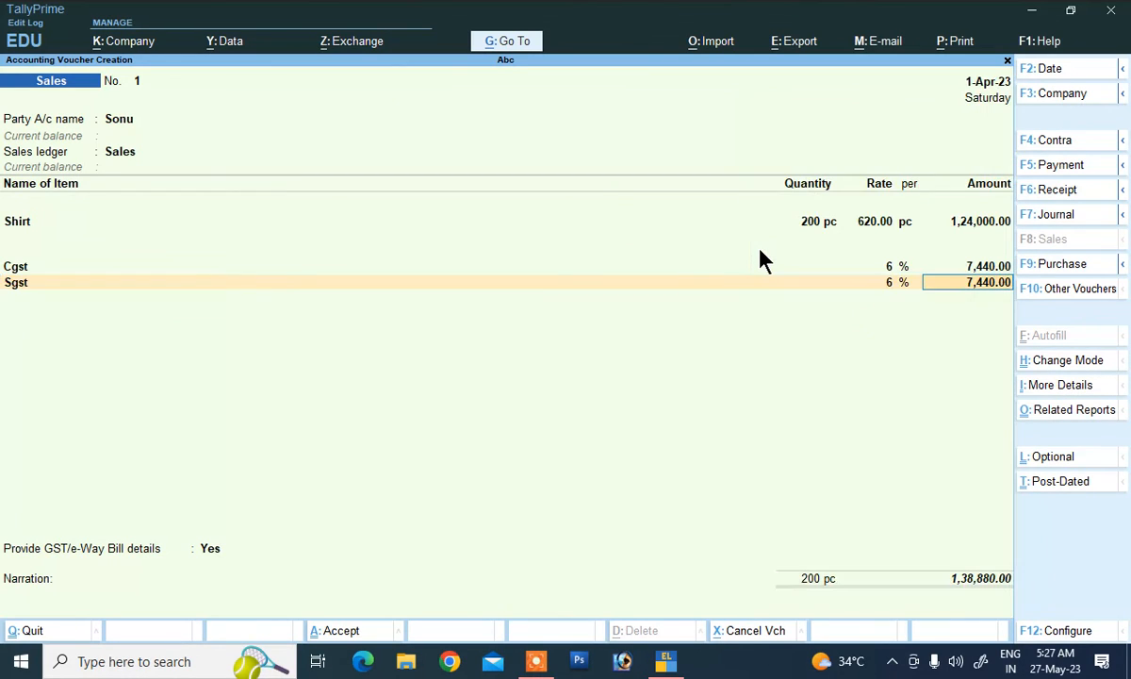
key(Return)
key(Return)
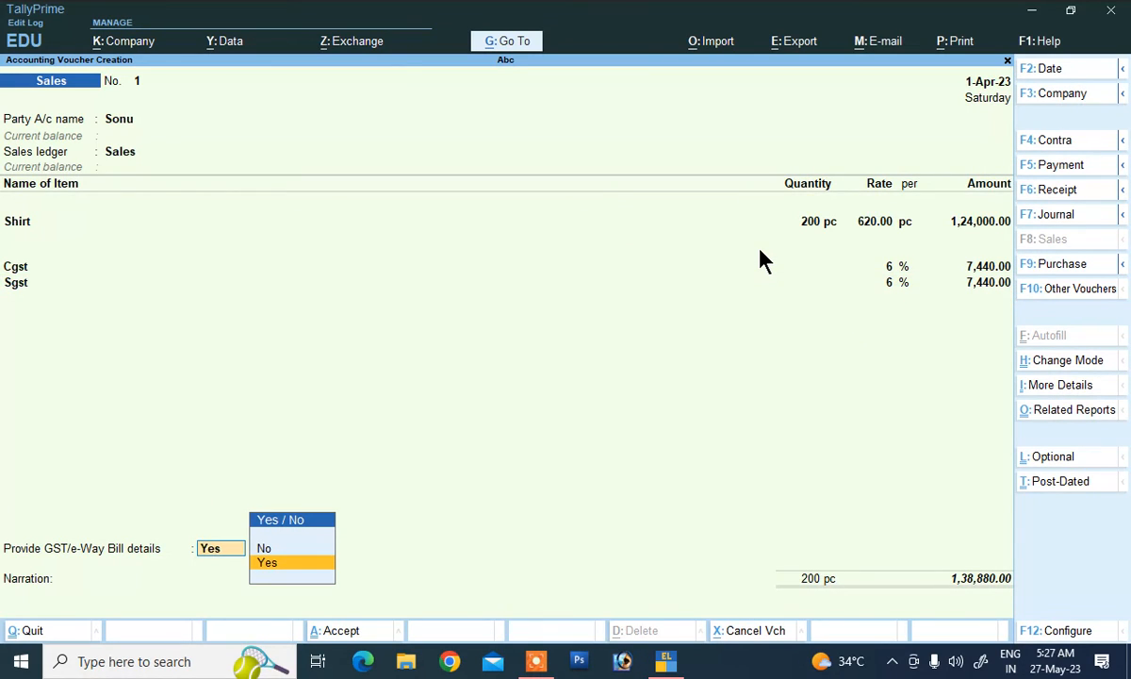
Step: Fill e-Way Bill details with transporter None and mode Not Applicable
key(Return)
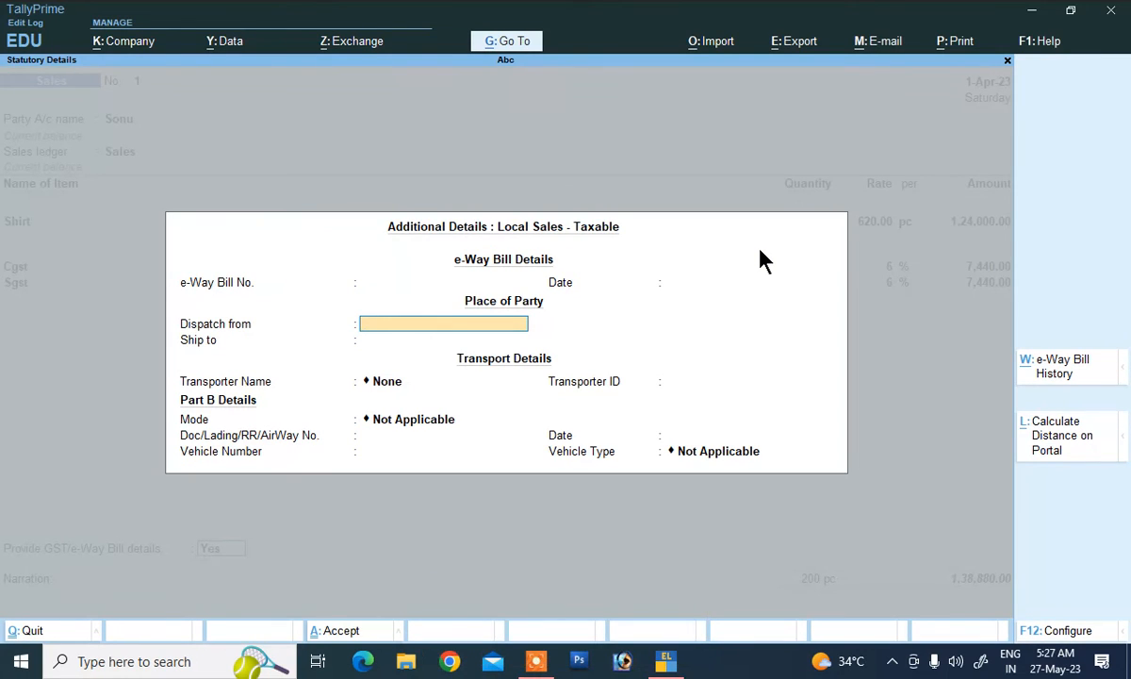
key(Return)
key(Return)
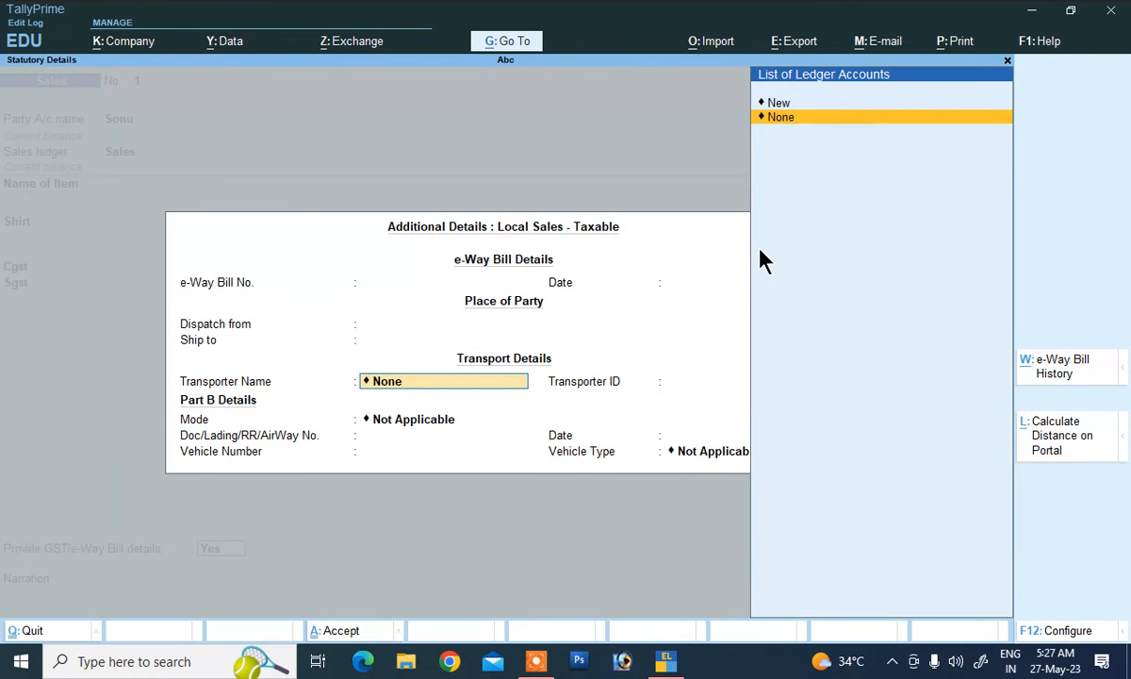
key(Return)
key(Return)
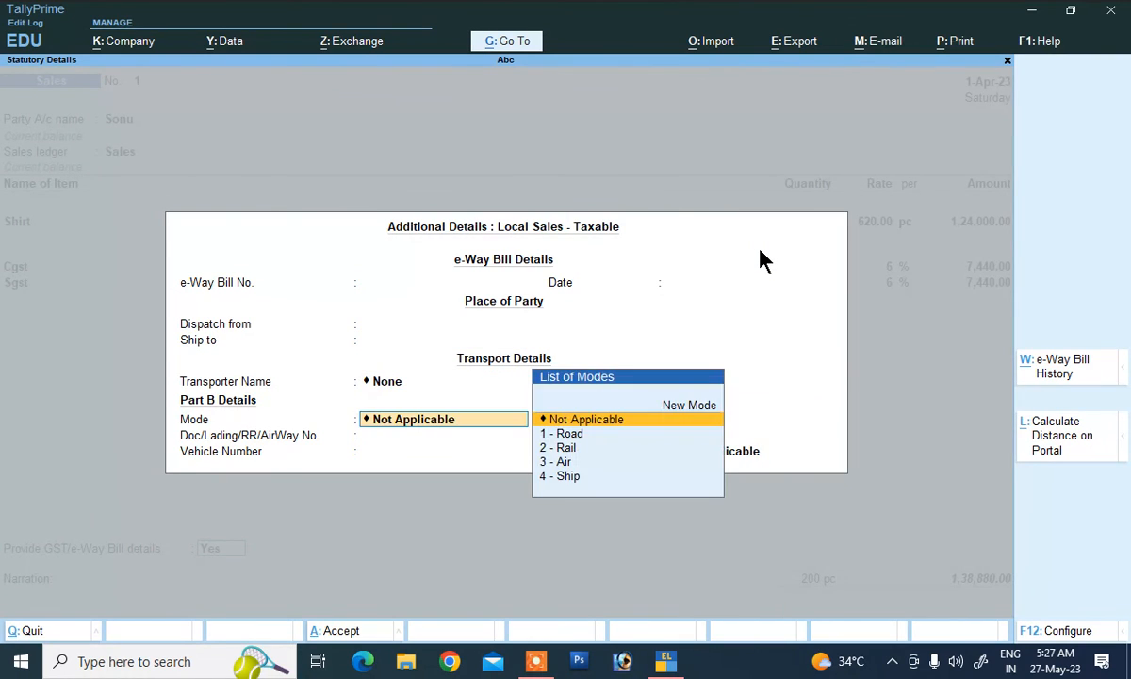
key(Return)
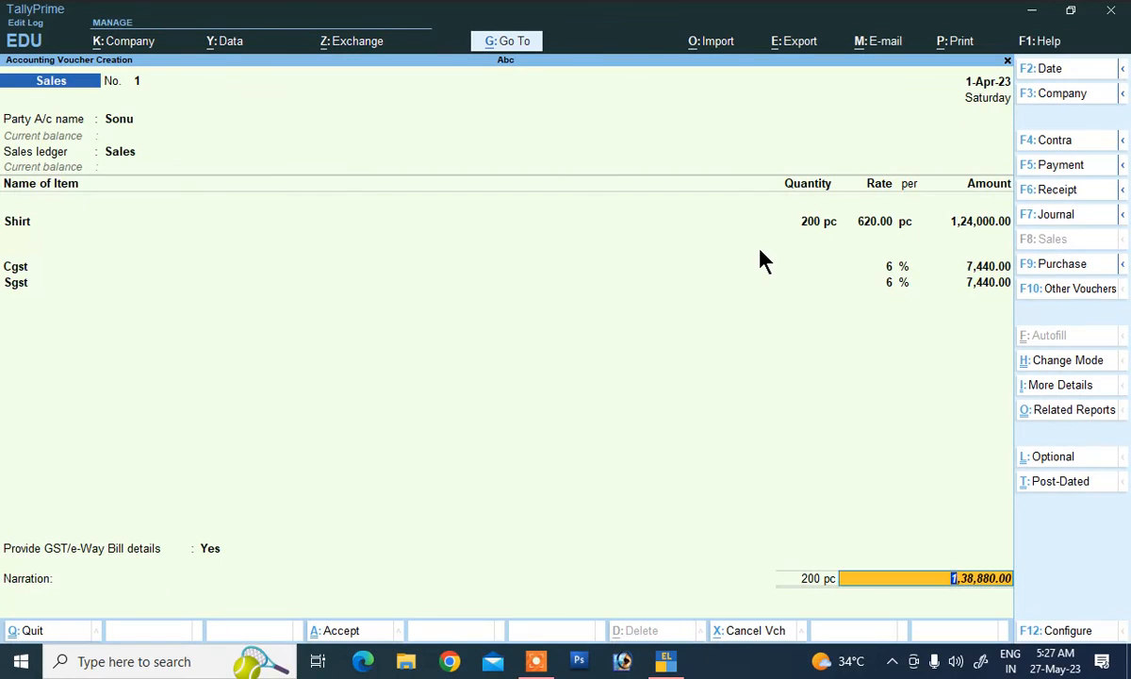
key(Return)
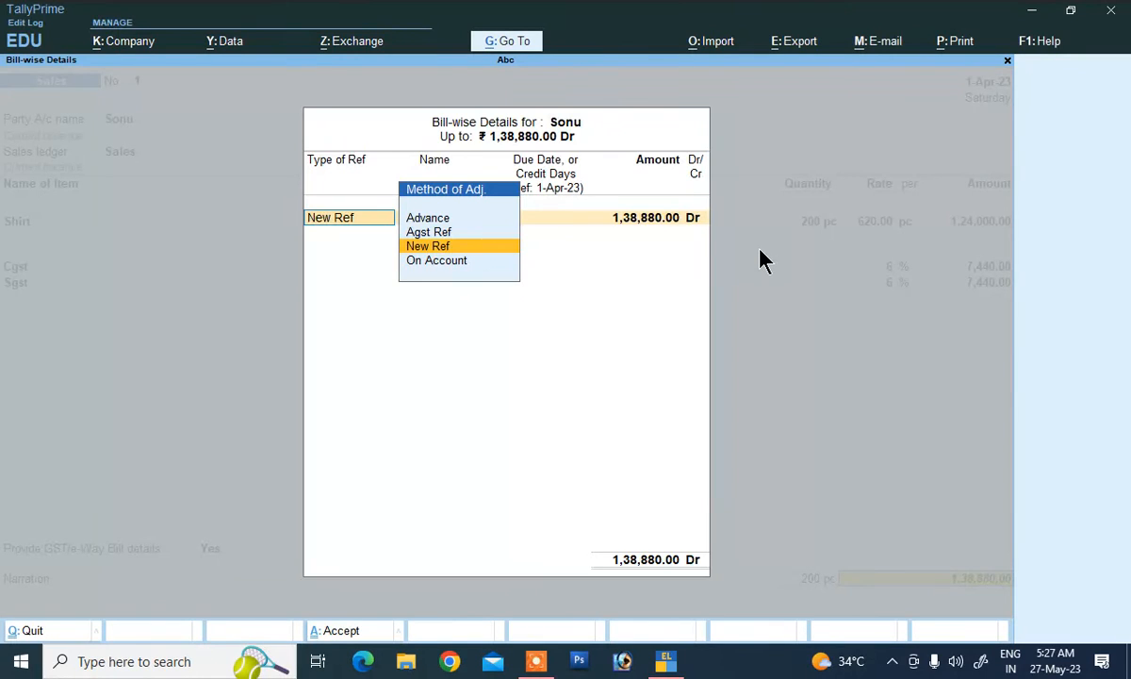
Step: Make a new bill reference in the customer's name and add narration 'being sold'
key(Return)
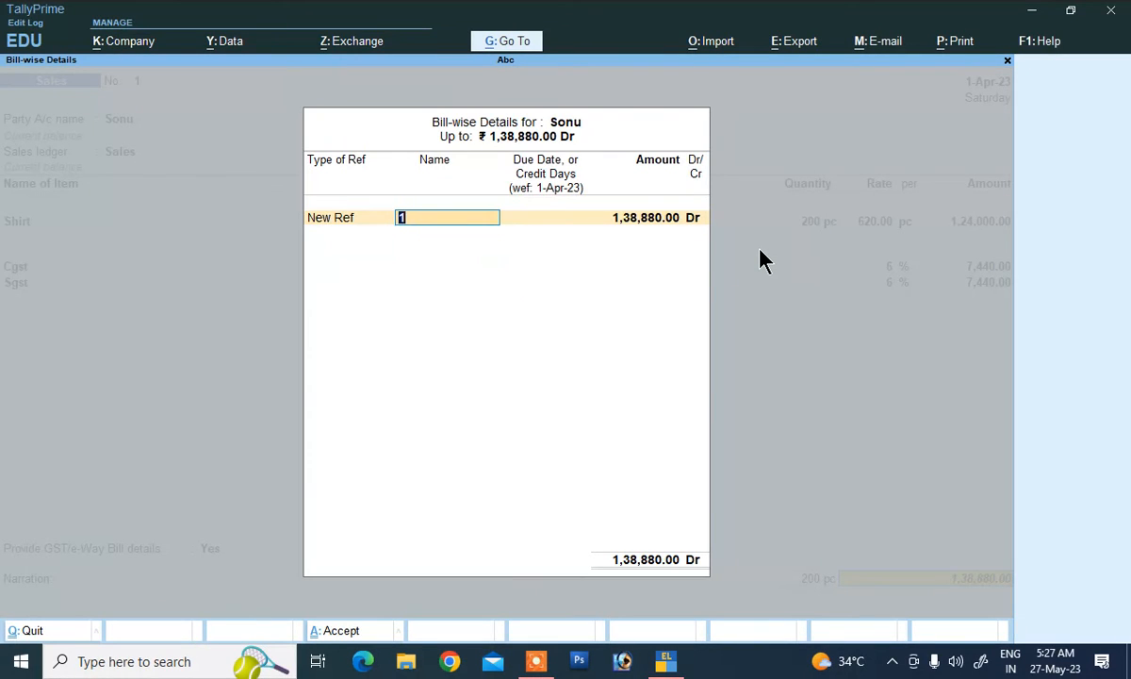
text(Sonu)
key(Return)
key(Return)
key(Return)
key(Return)
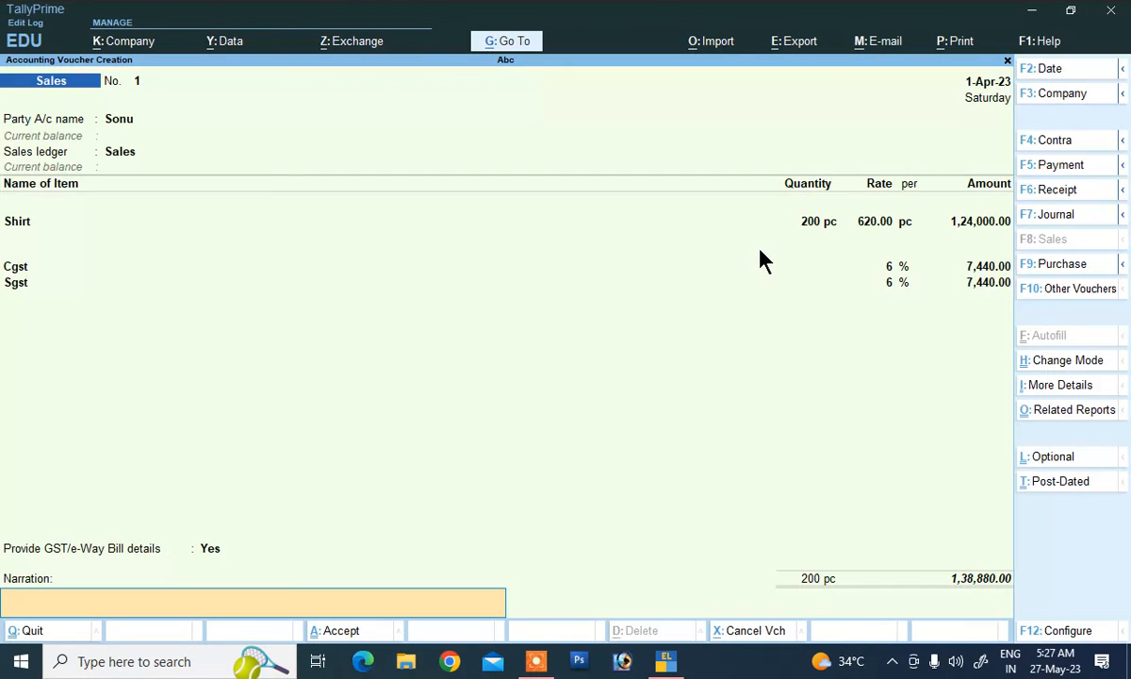
text(being sold)
key(Return)
key(Return)
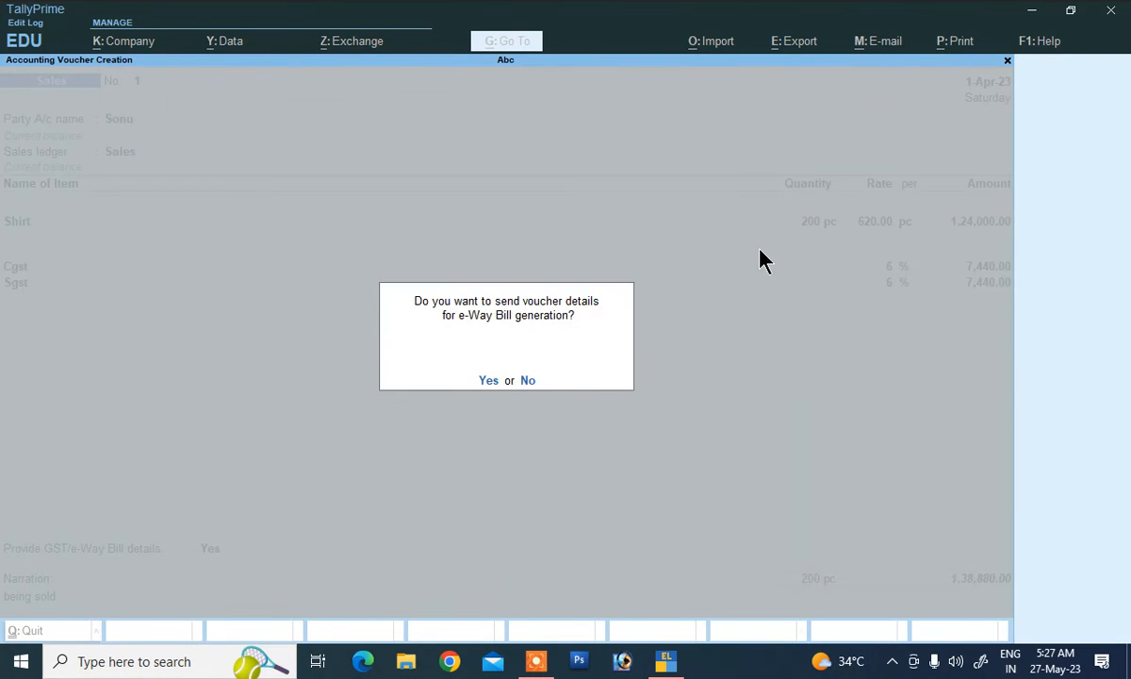
key(Return)
key(Return)
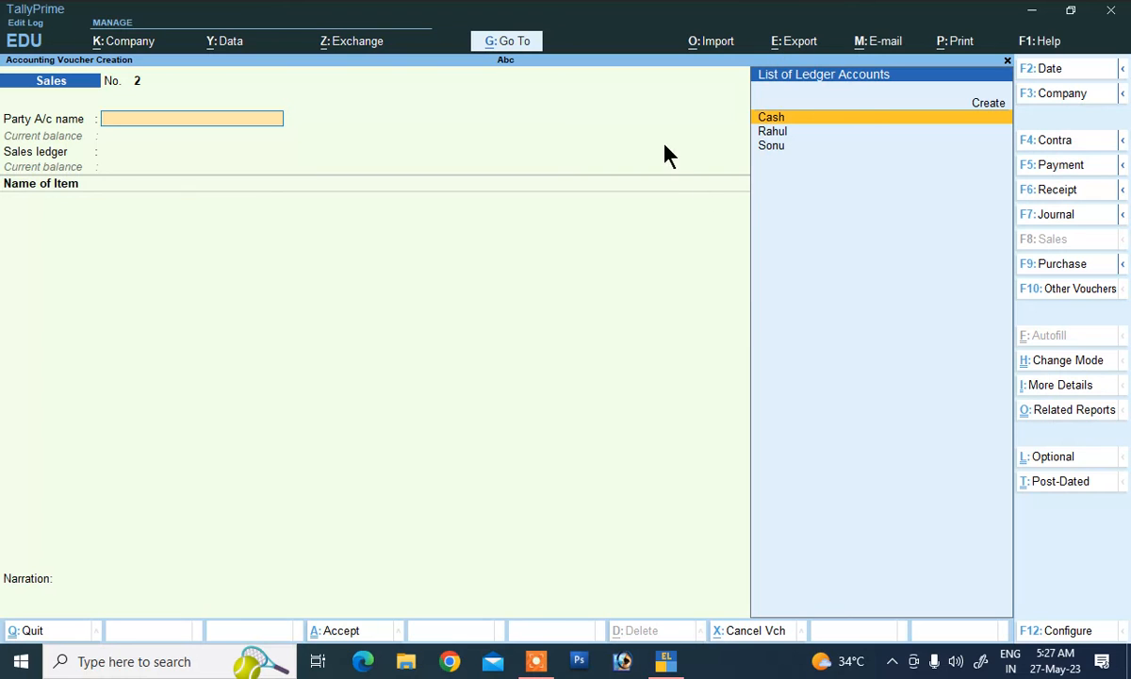
Step: Switch to a Credit Note for the customer with the Sales Return ledger and item Shirt
click(1030, 295)
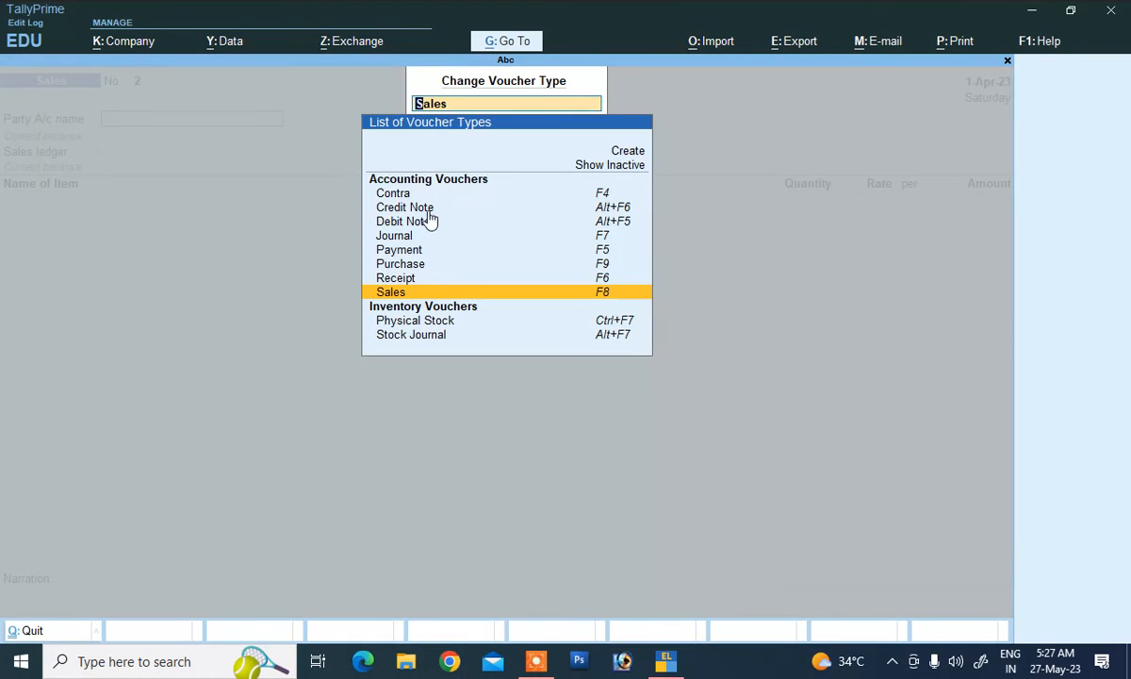
click(603, 215)
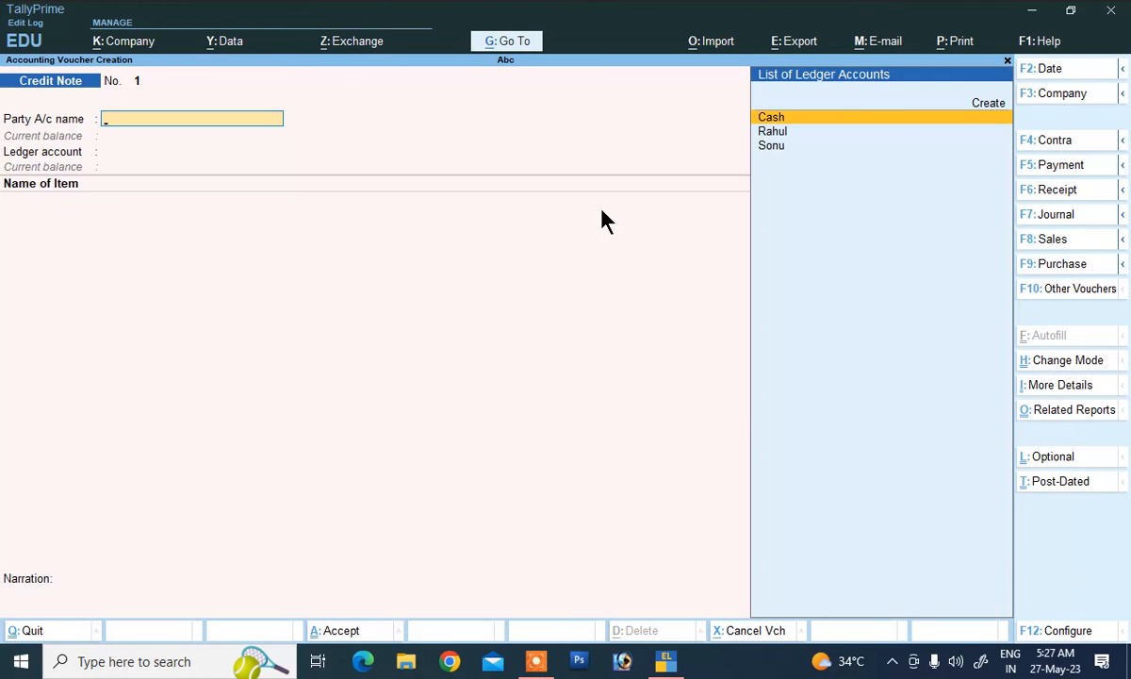
key(Down)
key(Down)
key(Return)
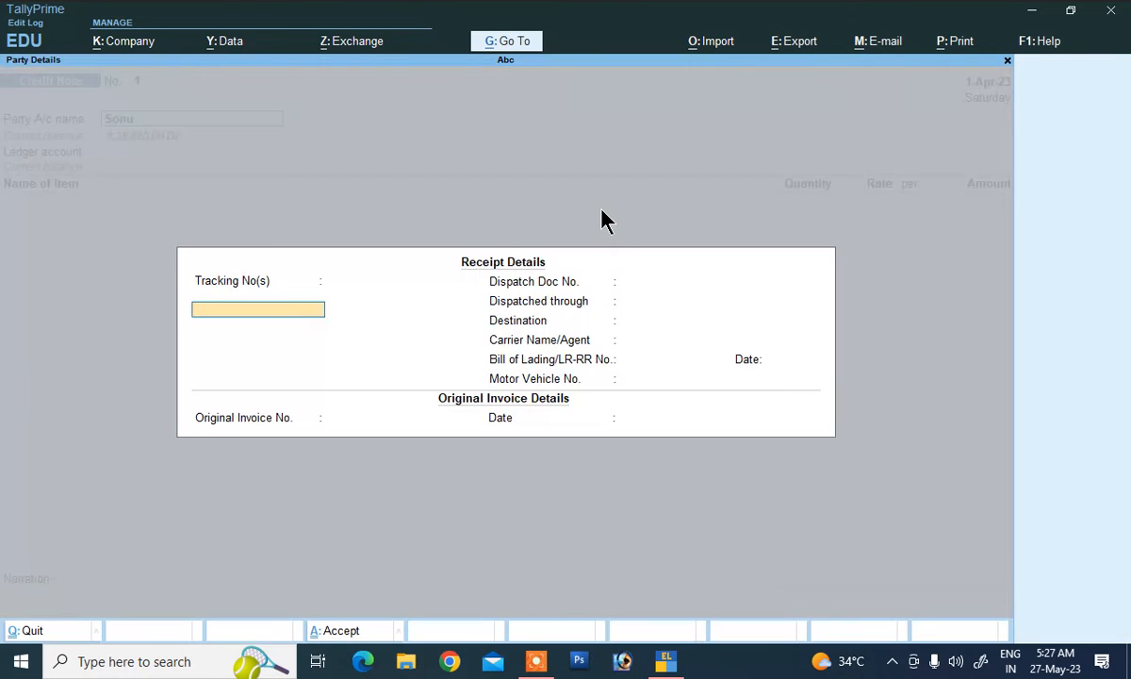
key(Return)
key(Return)
key(Return)
key(Return)
key(Return)
key(Return)
key(Return)
key(Return)
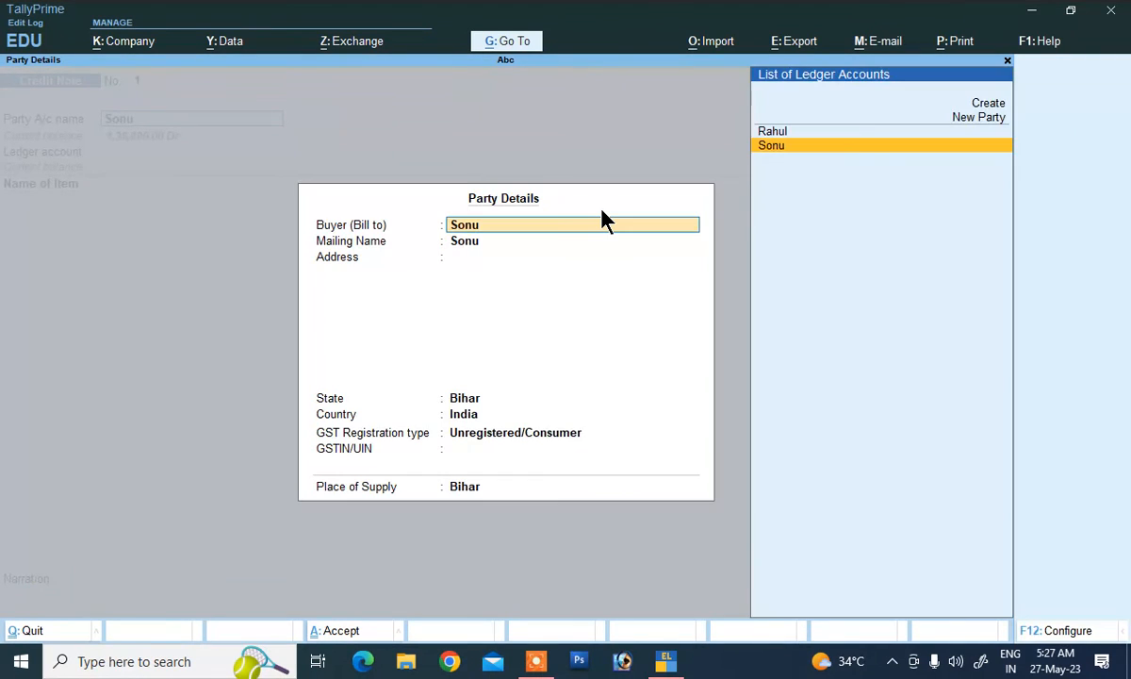
key(Return)
key(Return)
key(Return)
key(Return)
key(Return)
key(Return)
key(Return)
key(Return)
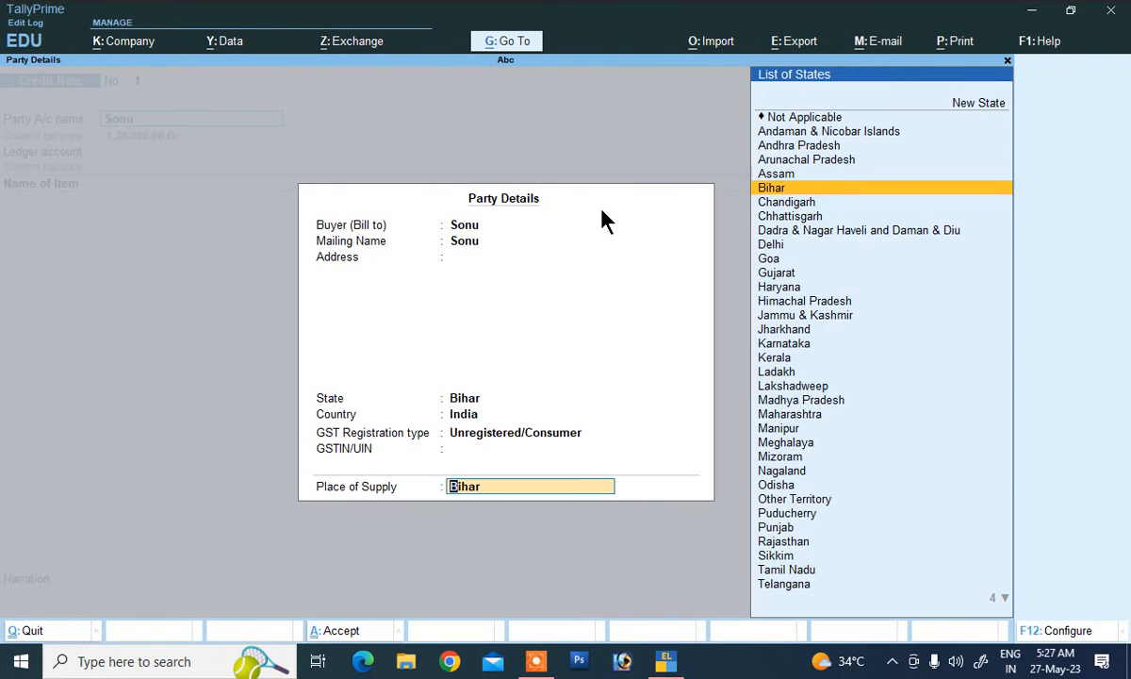
key(Down)
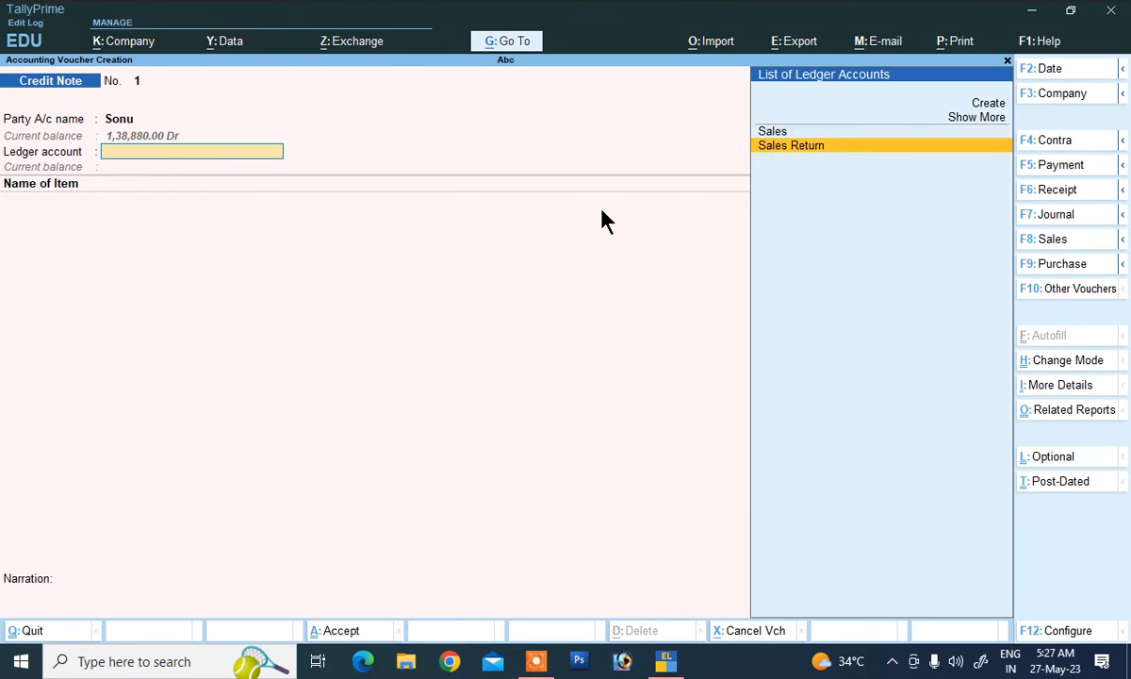
key(Return)
key(Down)
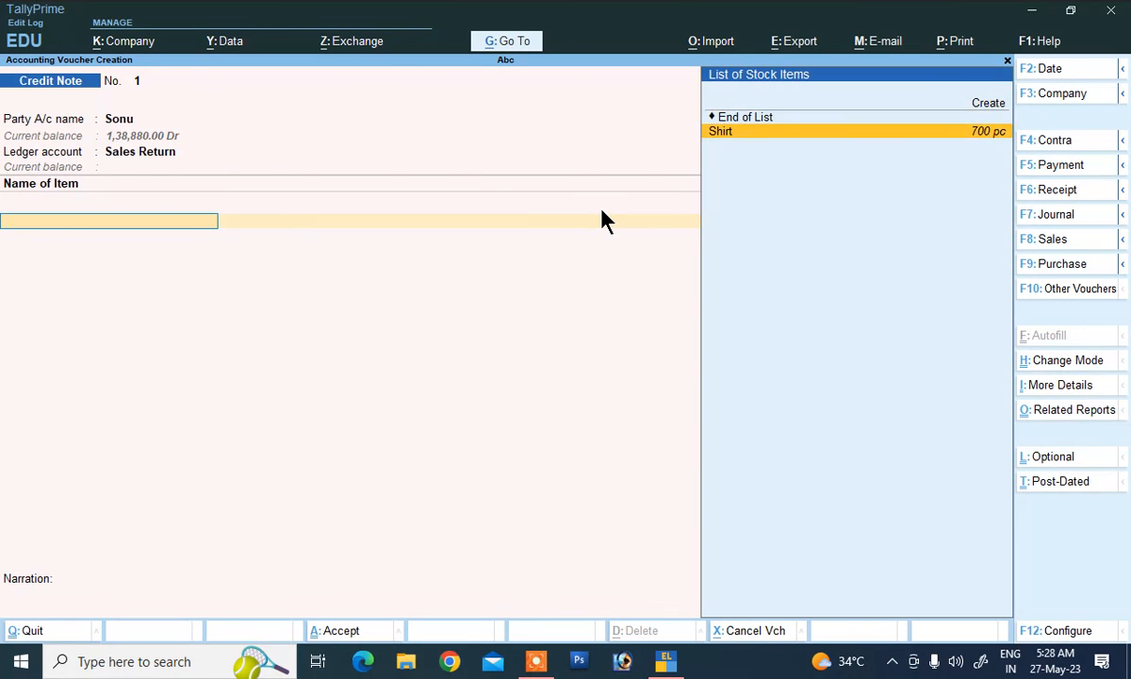
key(Return)
Step: Return 50 pc Shirt at the existing rate and add Cgst and Sgst lines
text(50)
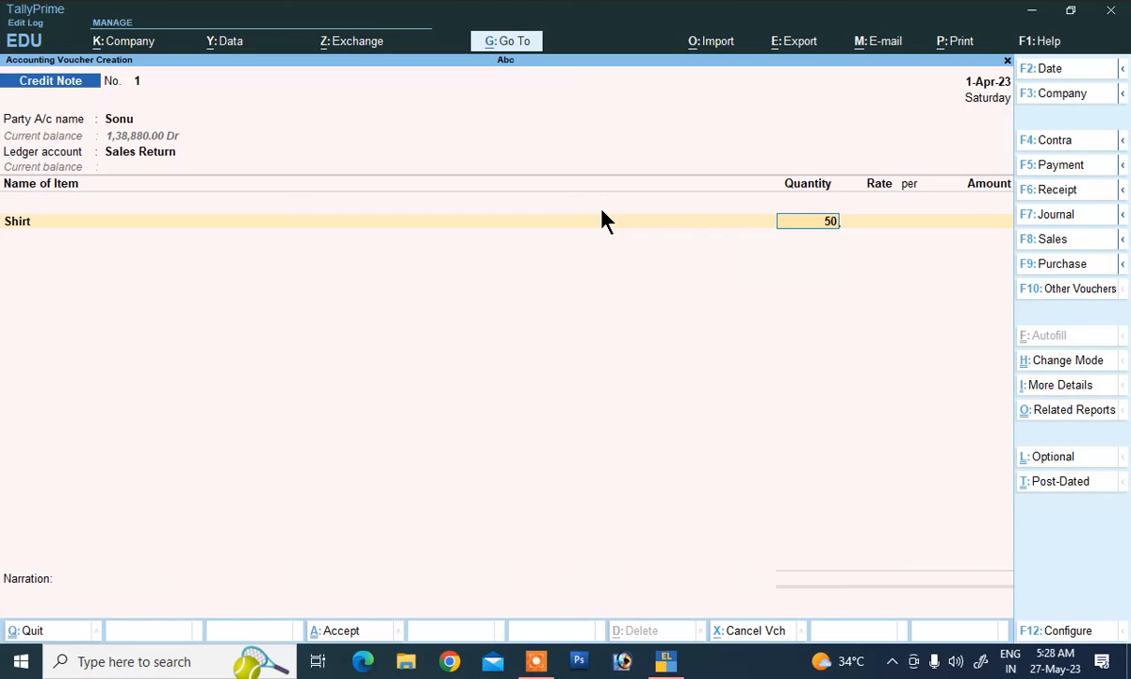
key(Return)
key(Return)
key(Return)
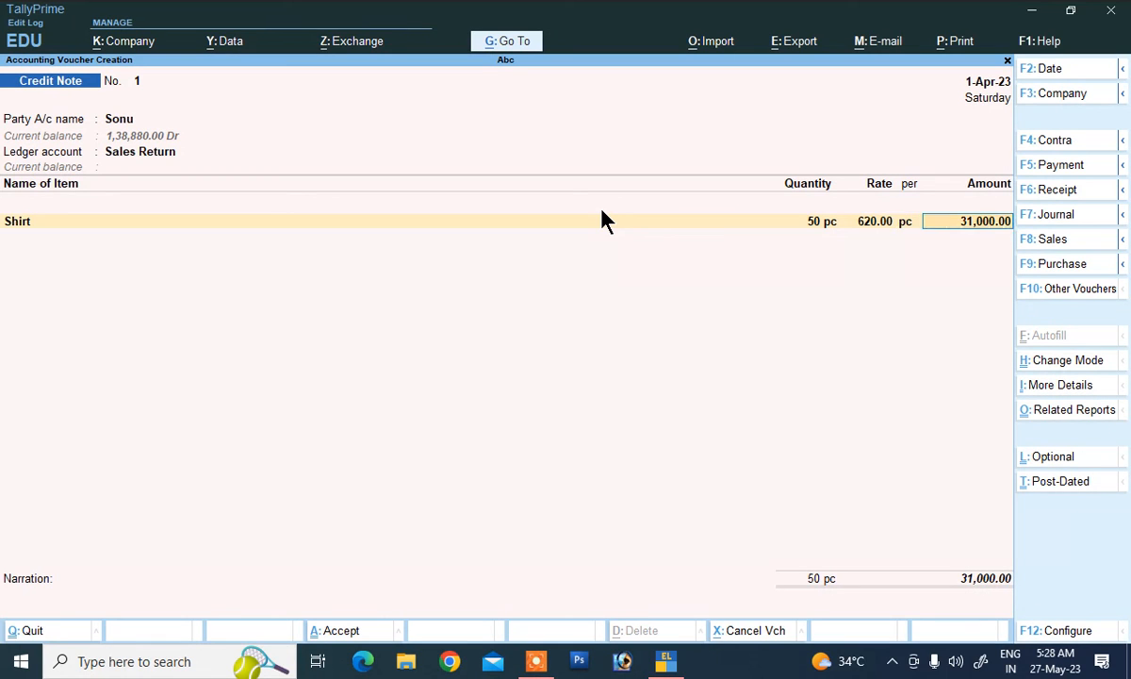
key(Return)
text(c)
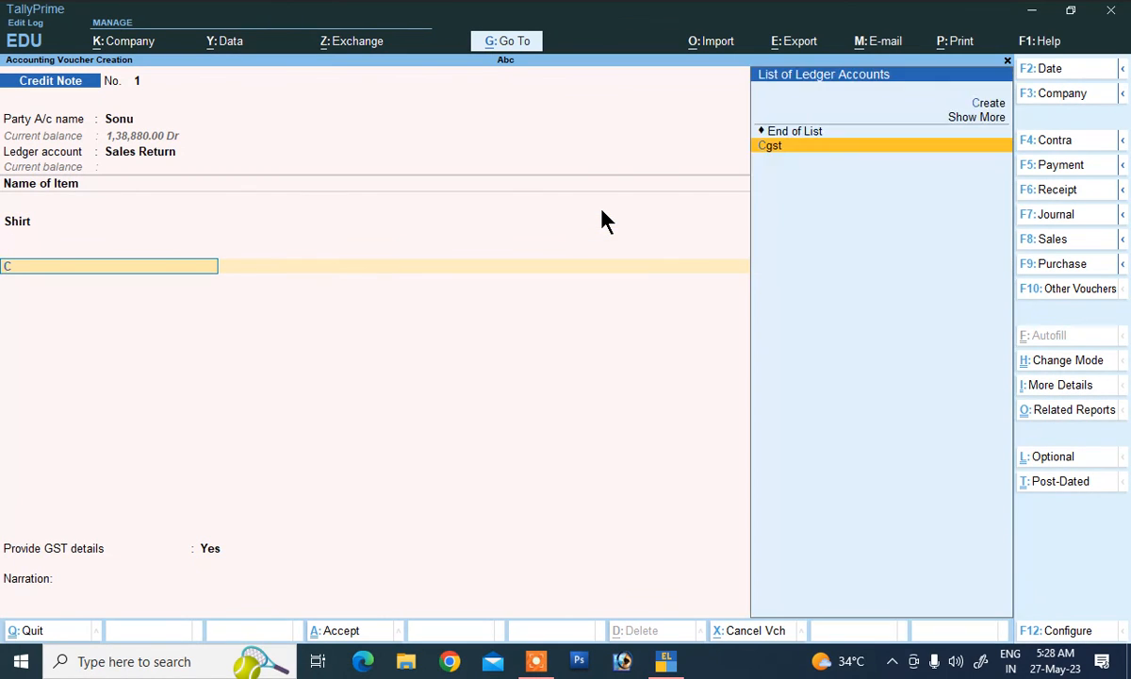
key(Return)
text(s)
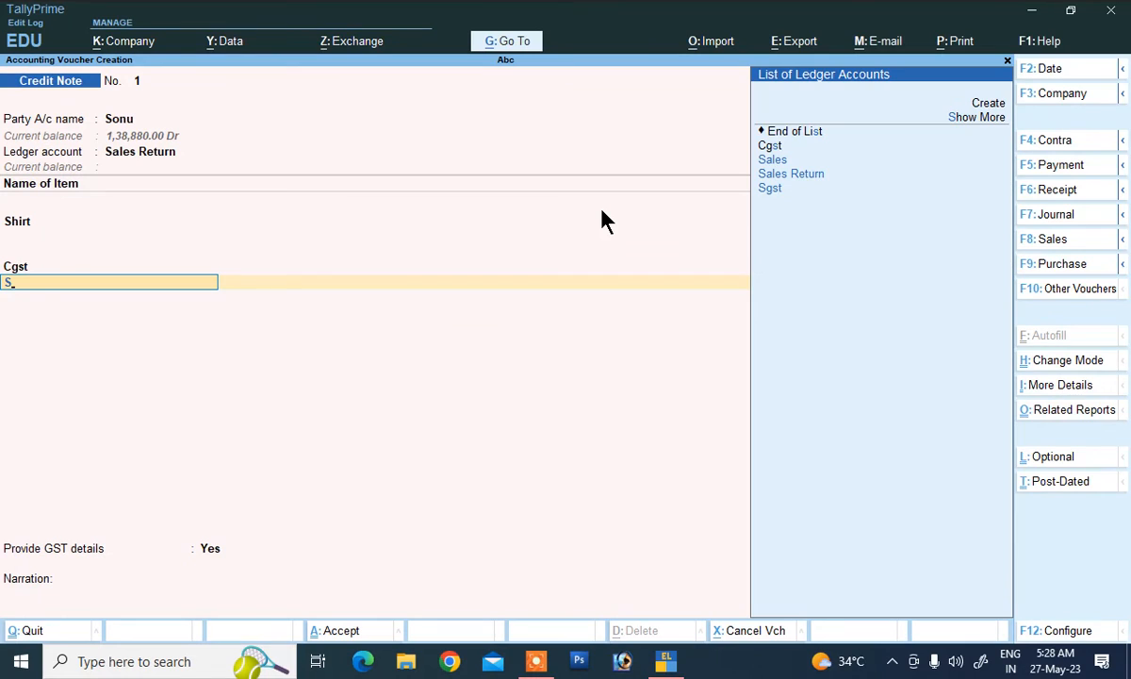
key(Return)
key(Down)
key(Down)
key(Return)
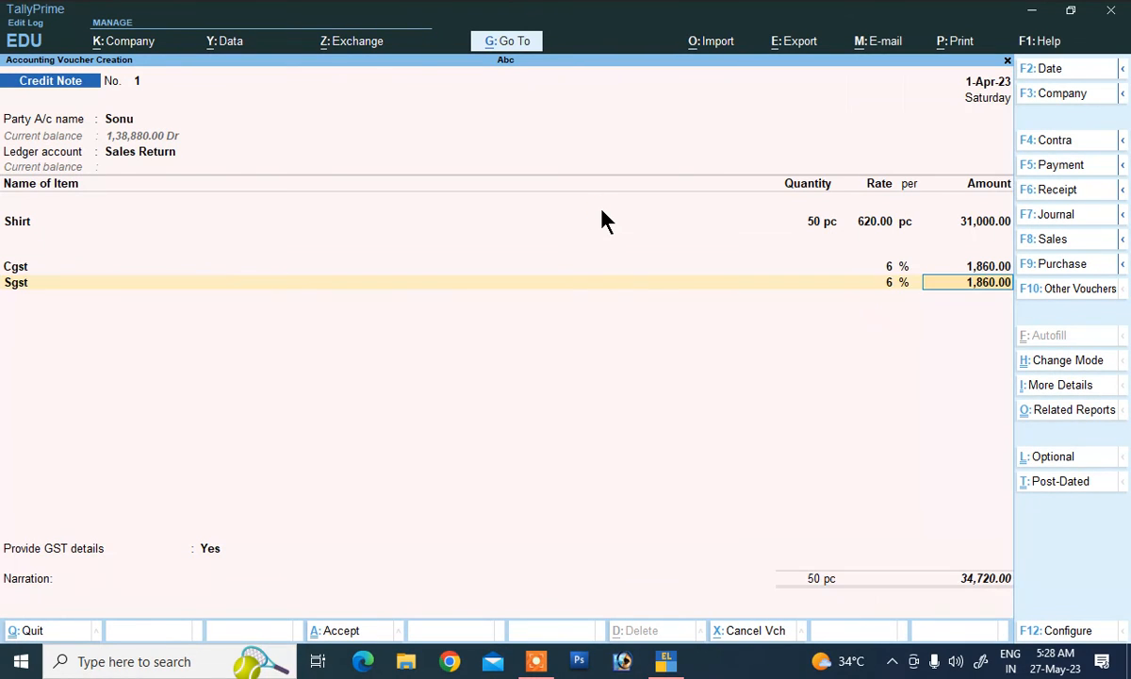
key(Return)
key(Return)
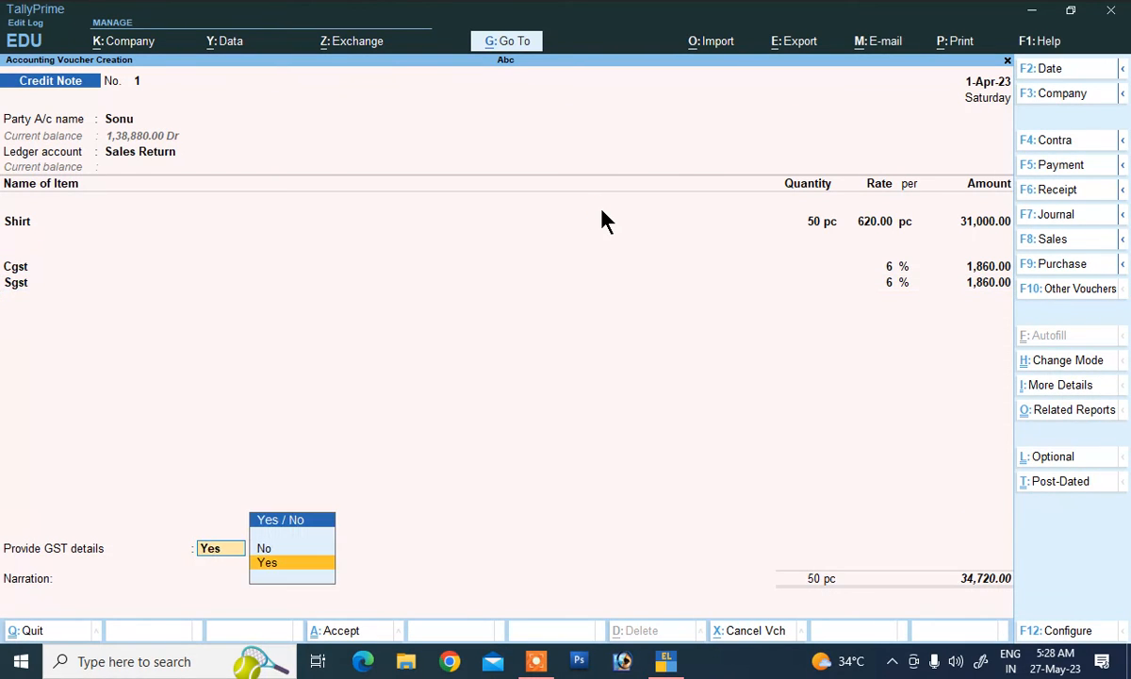
Step: Set GST details to No, adjust against the pending sale bill, add narration 'being sales reurn', save
key(Up)
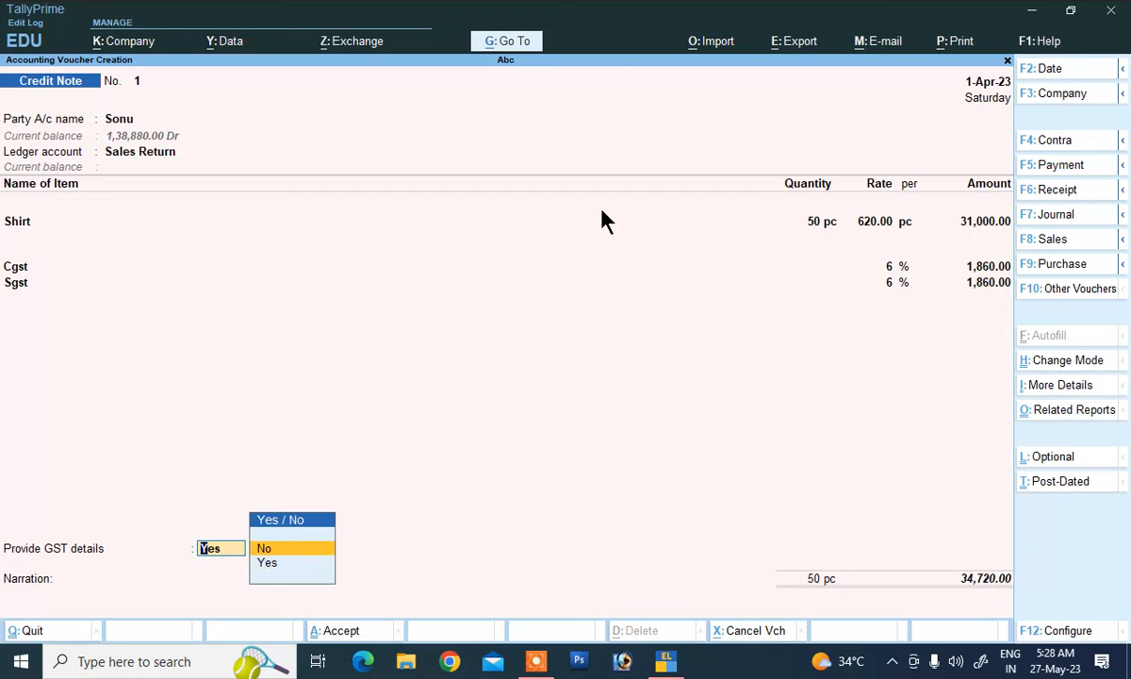
key(Return)
key(Return)
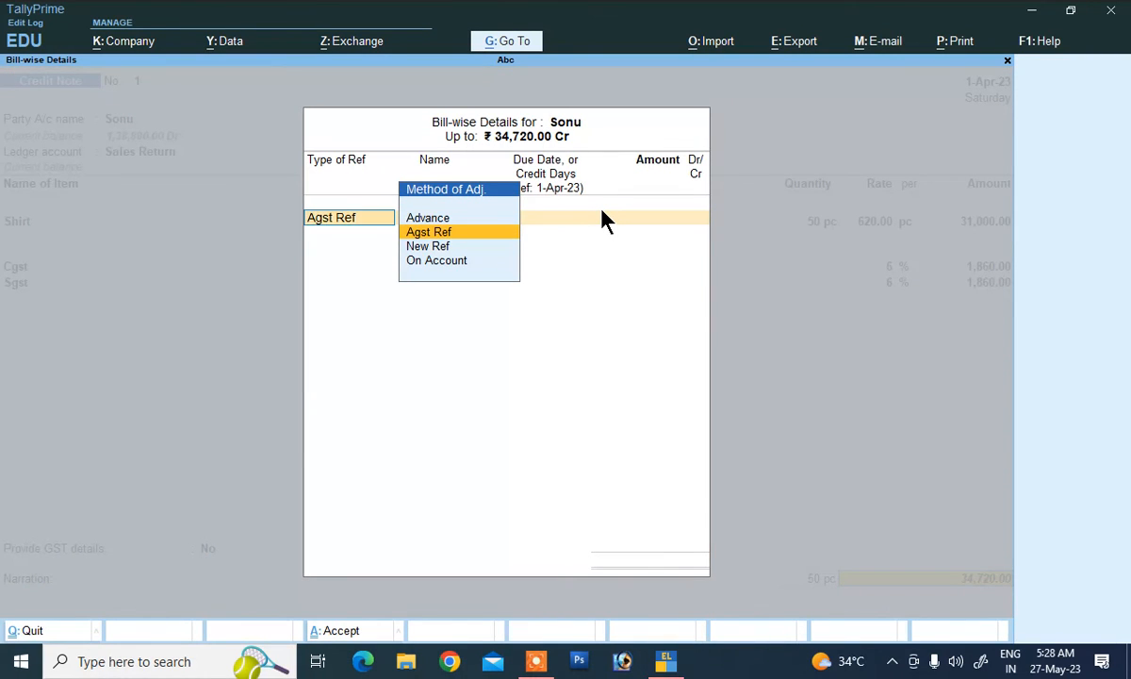
key(Return)
key(Return)
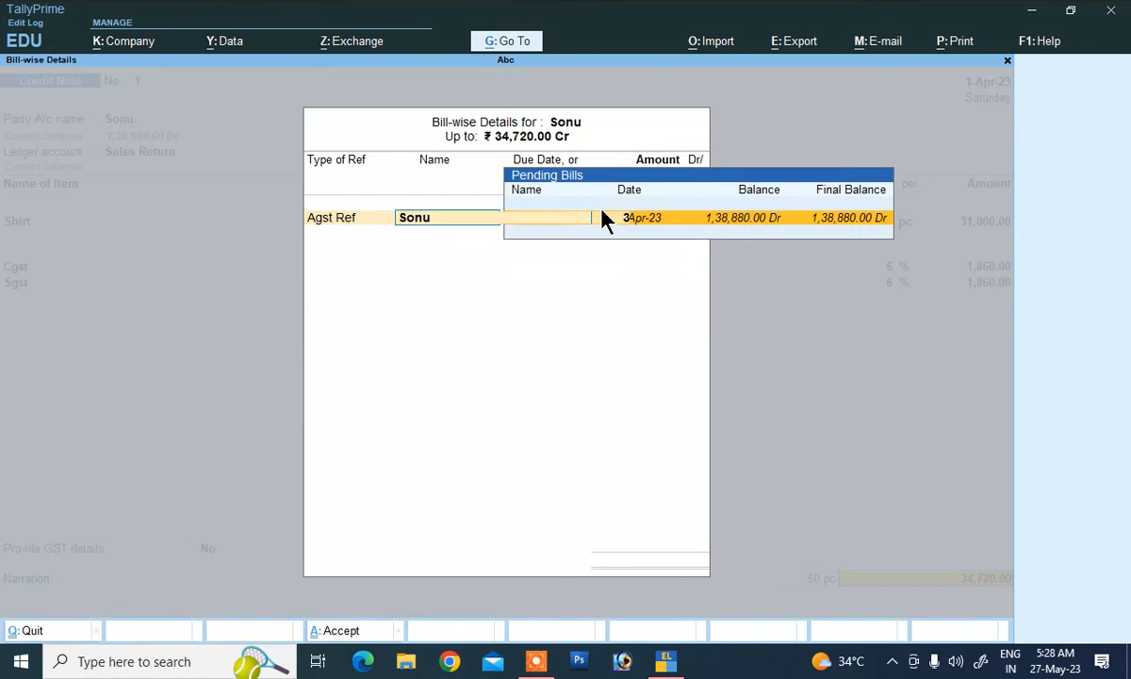
key(Return)
key(Return)
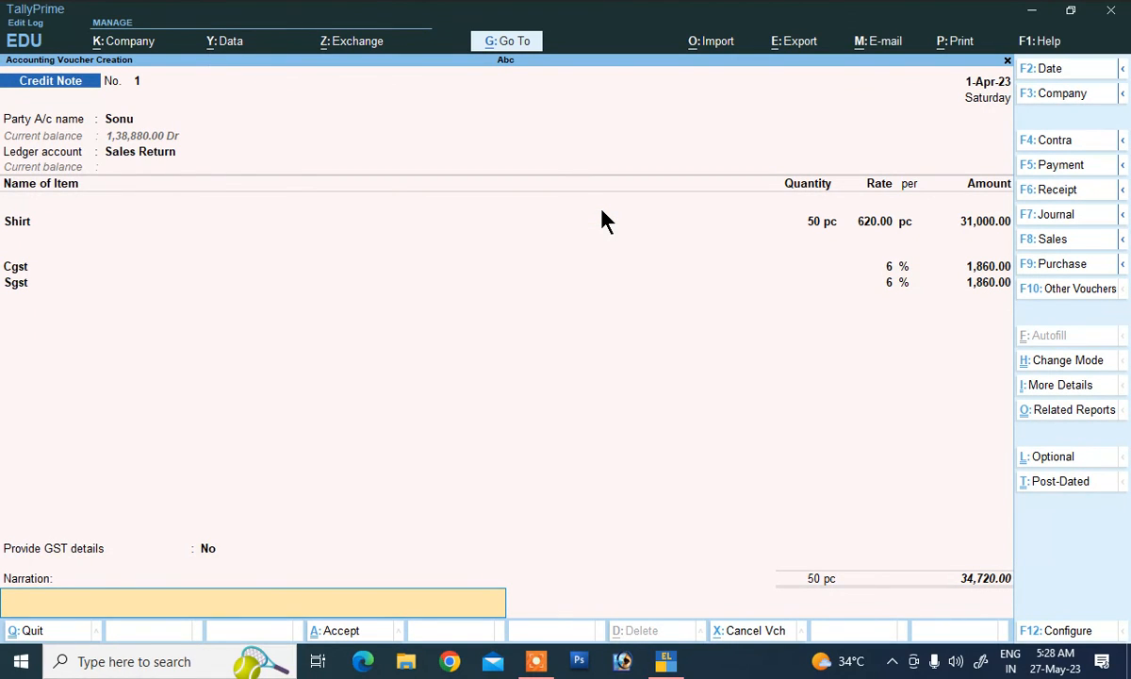
text(being sales reurn)
key(Return)
key(Return)
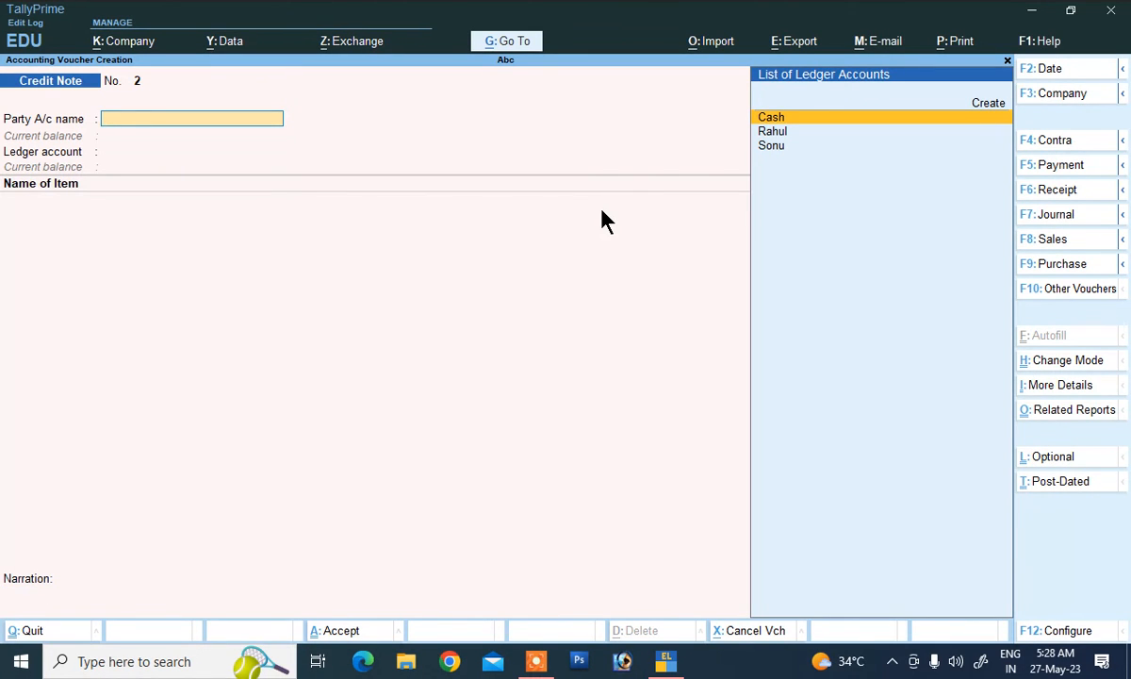
Step: Close the blank credit note and review the entries in the Day Book
key(Escape)
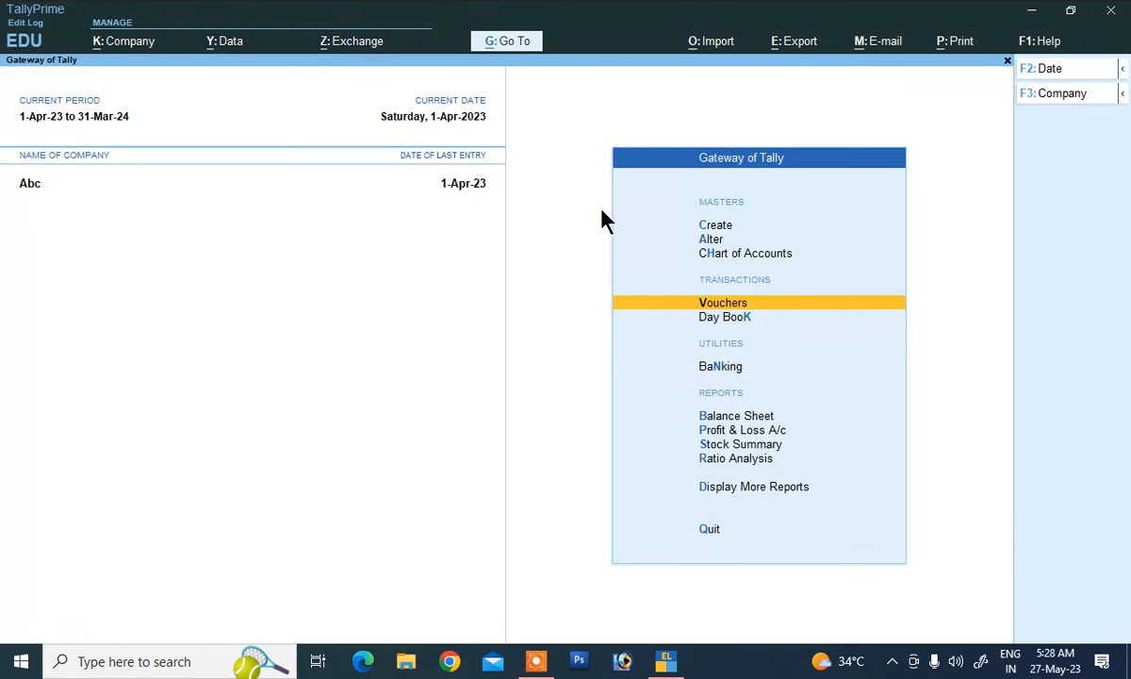
key(Up)
key(Up)
key(Up)
key(Down)
key(Down)
key(Down)
key(Down)
key(Down)
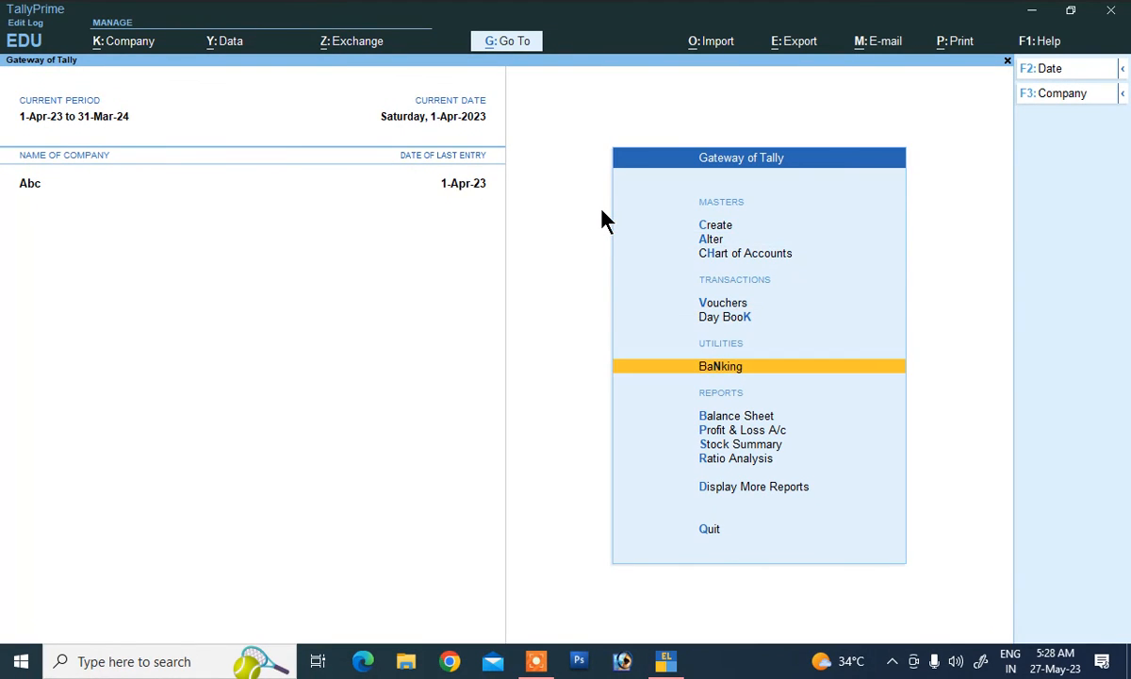
key(Up)
key(Up)
key(Down)
key(Return)
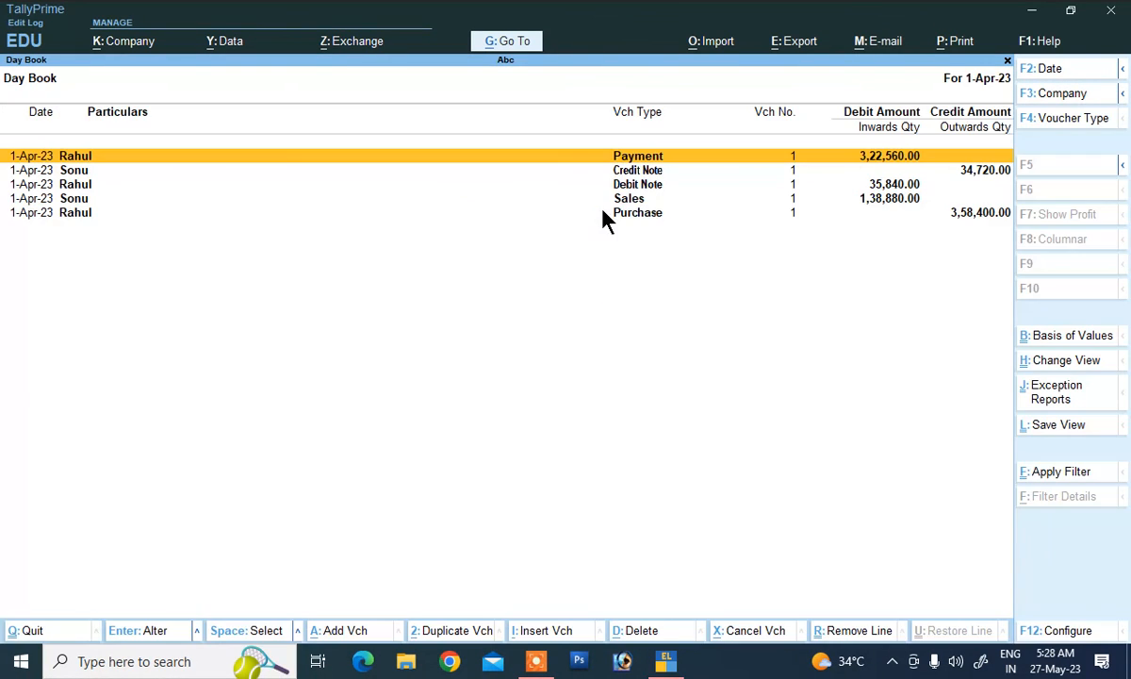
key(Escape)
key(Up)
key(Up)
key(Up)
key(Up)
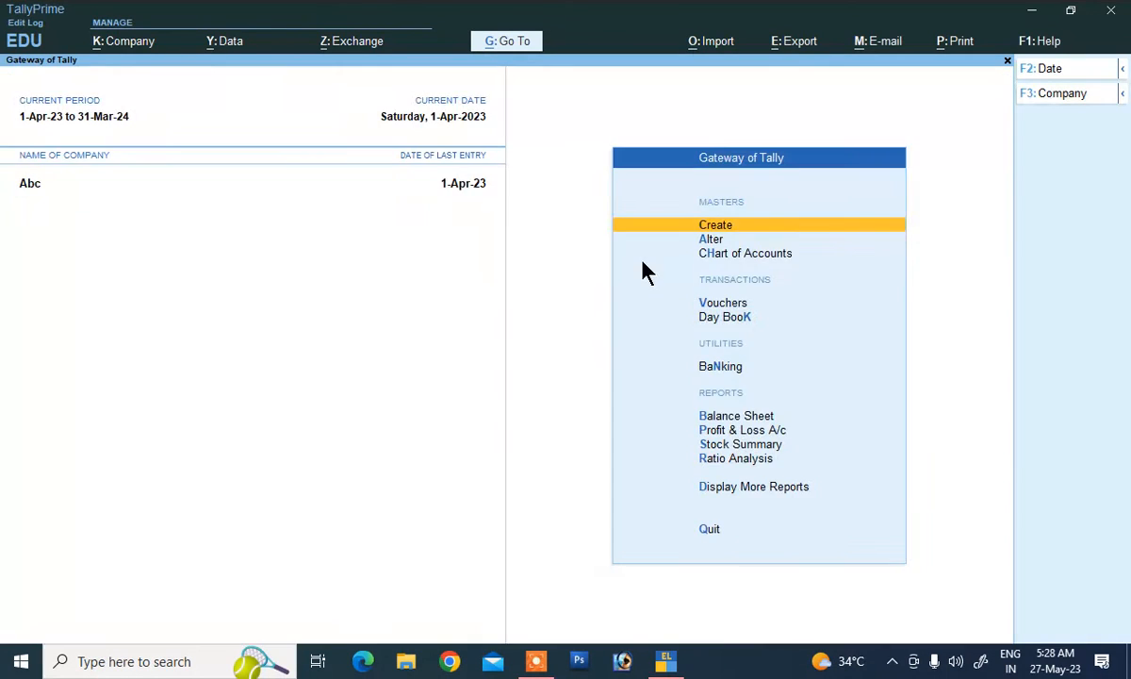
key(Escape)
key(n)
Step: View Shirt's Stock Query (750 pc worth 2,40,000), then return to the Gateway
key(Down)
key(Down)
key(Down)
key(Down)
key(Down)
key(Down)
key(Down)
key(Down)
key(Down)
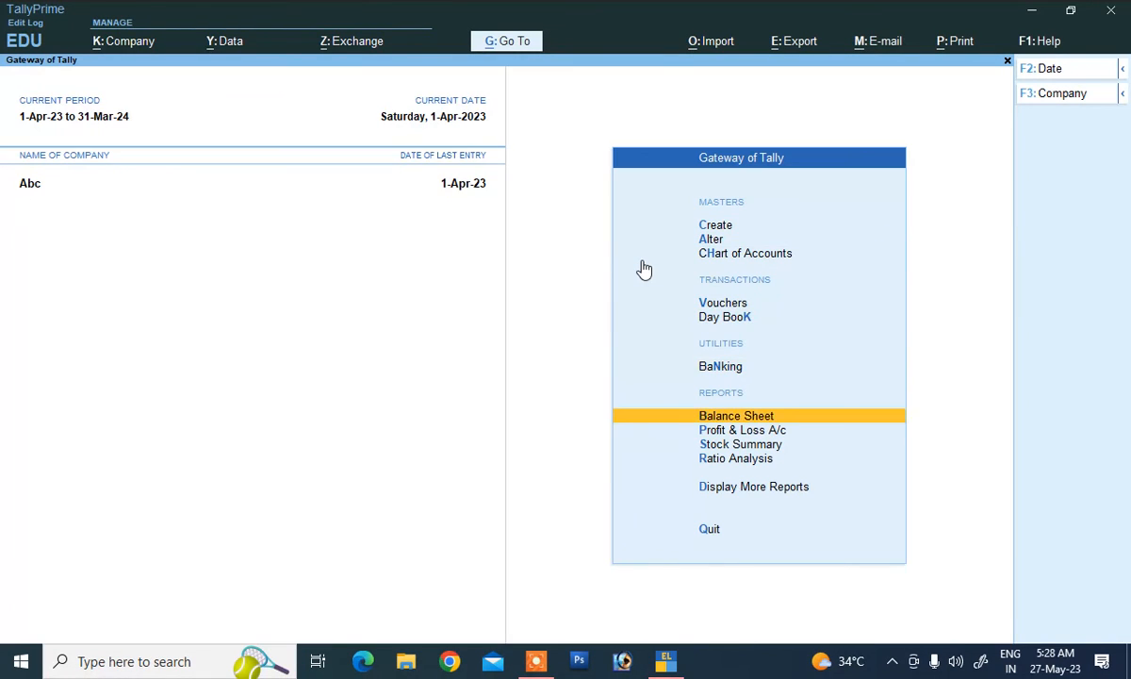
key(Down)
key(Return)
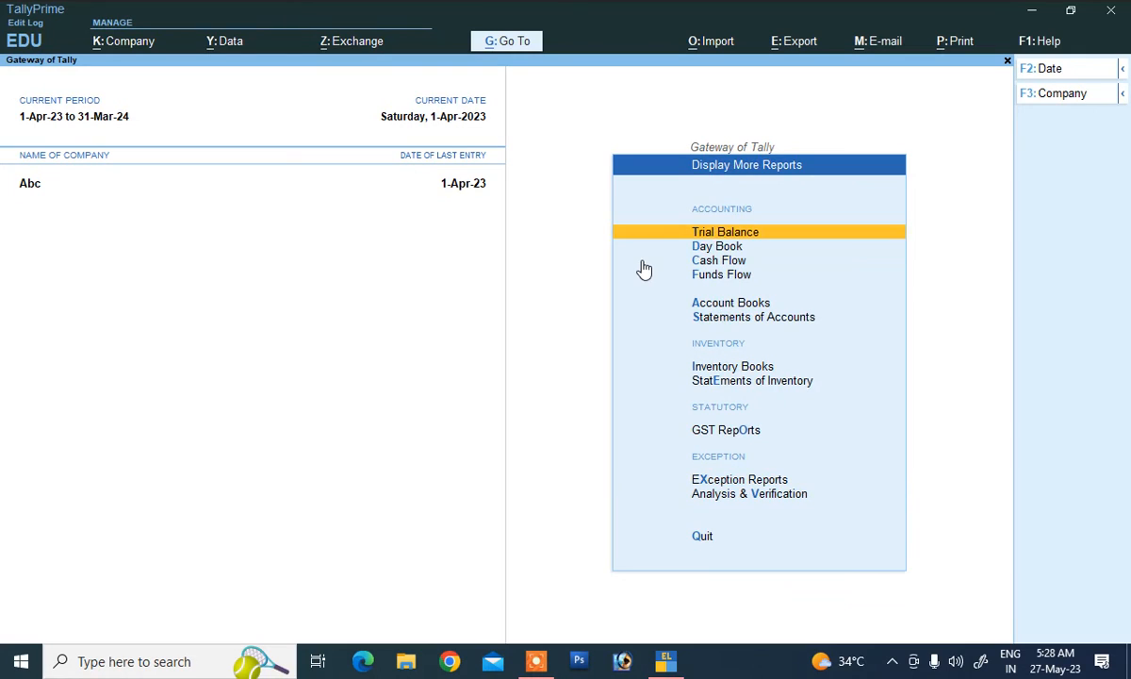
key(Down)
key(Down)
key(Down)
key(Down)
key(Down)
key(Down)
key(Down)
key(Down)
key(Up)
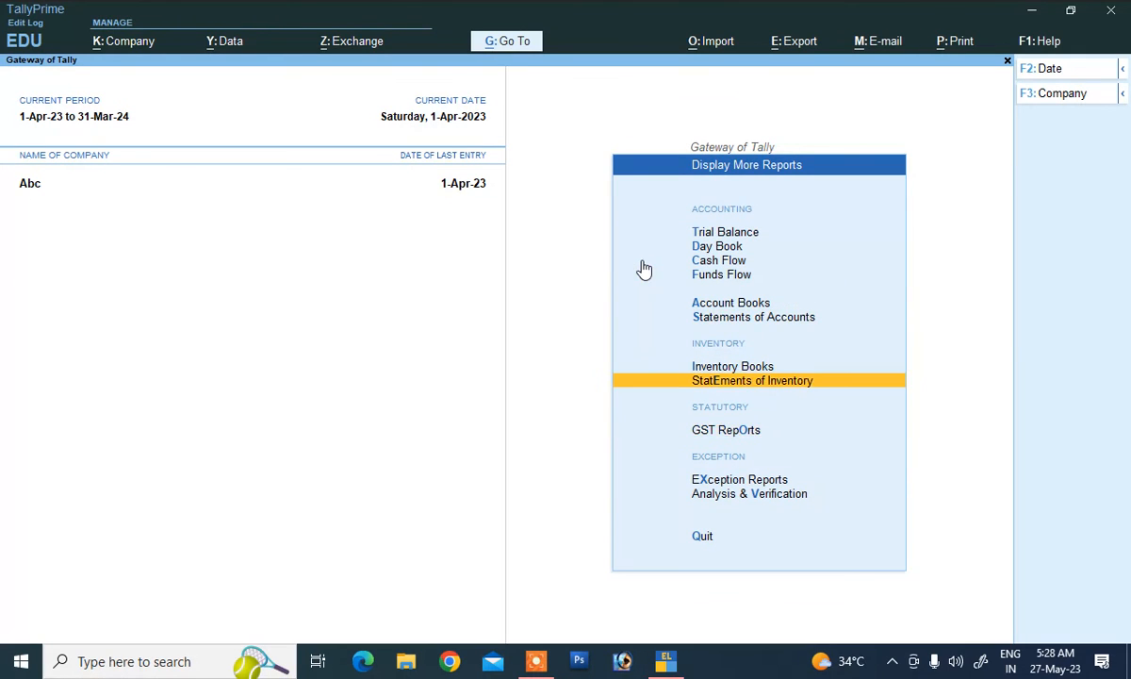
key(Return)
key(Return)
key(Return)
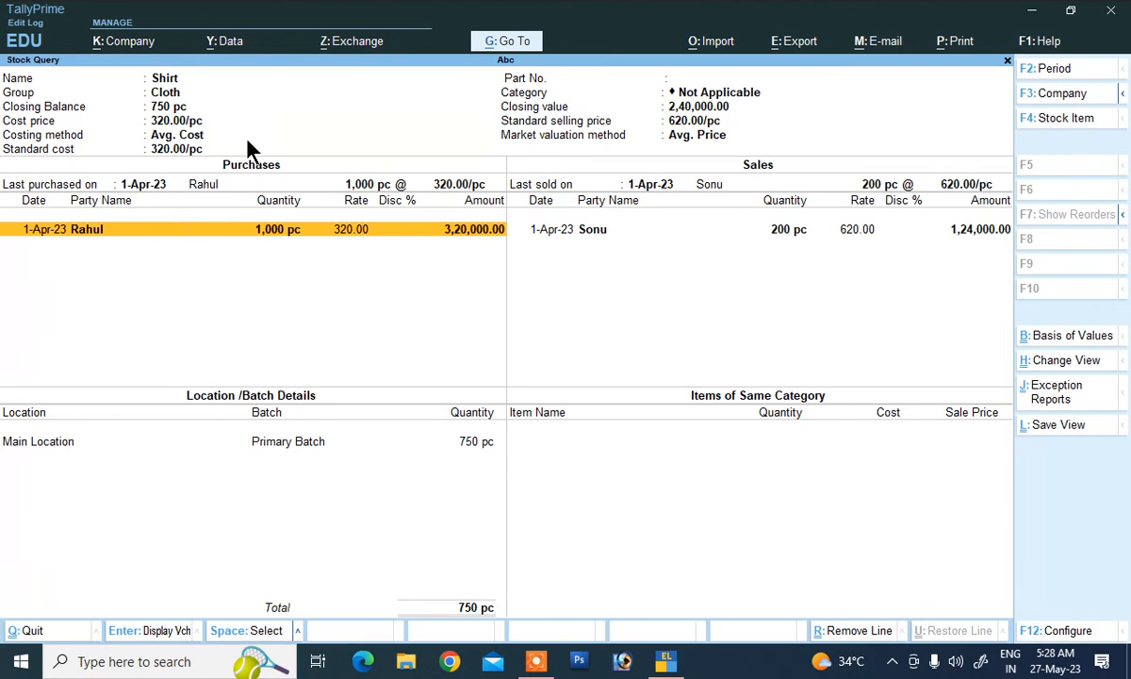
key(Escape)
key(Escape)
key(Escape)
key(Escape)
key(Escape)
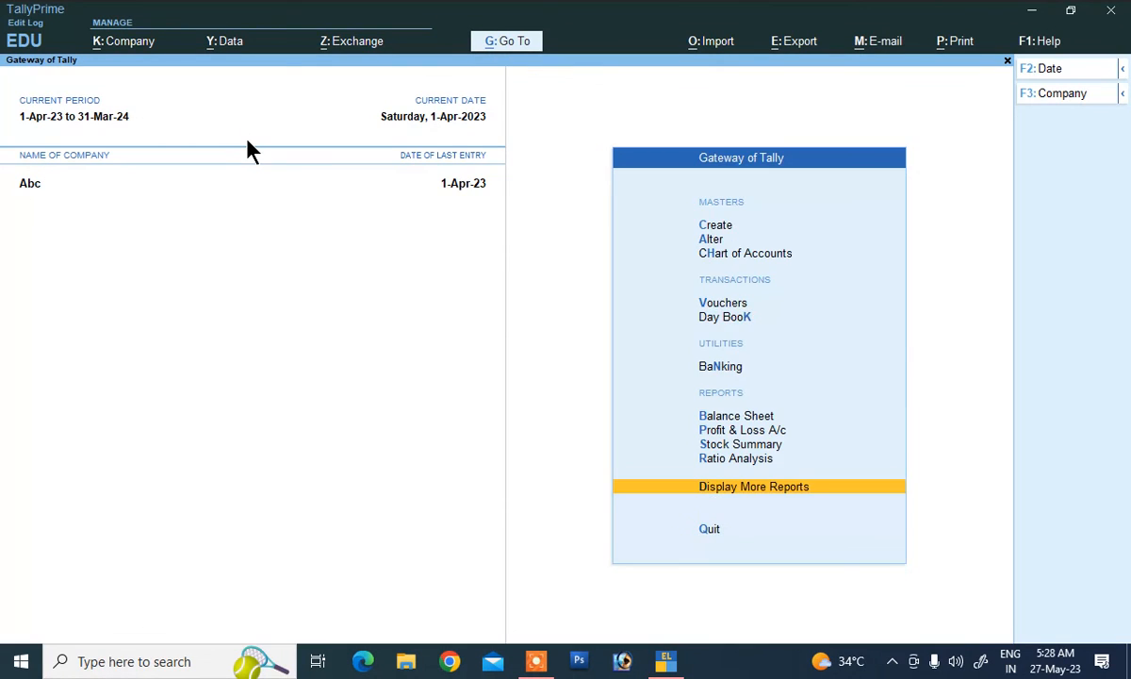
key(n)
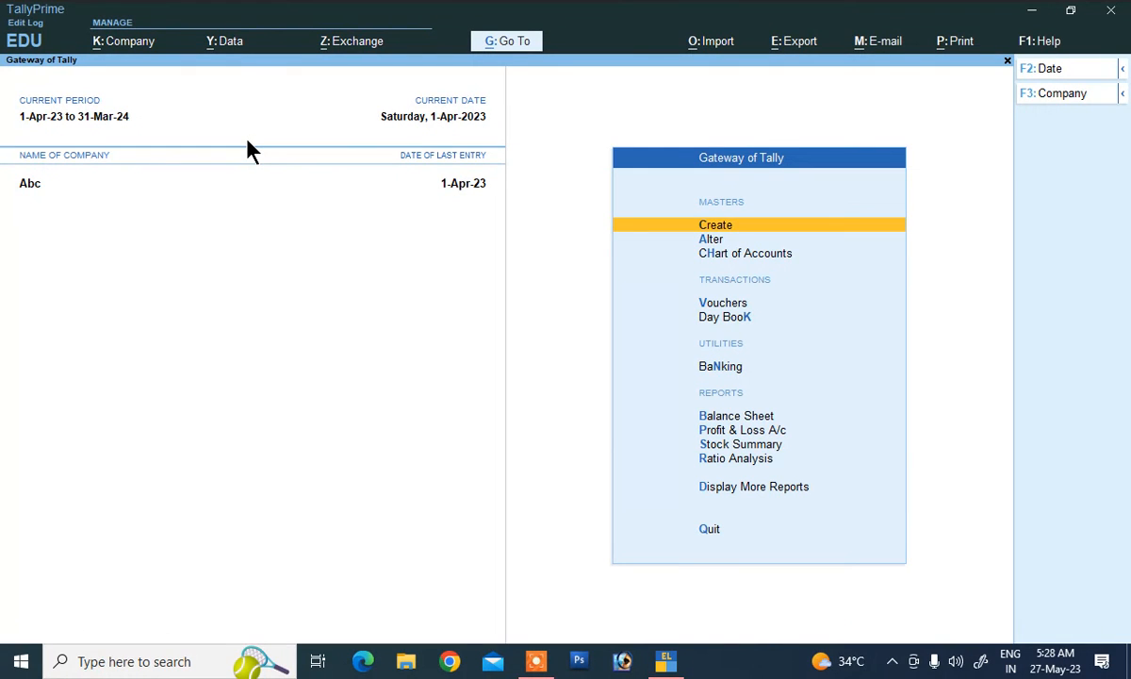